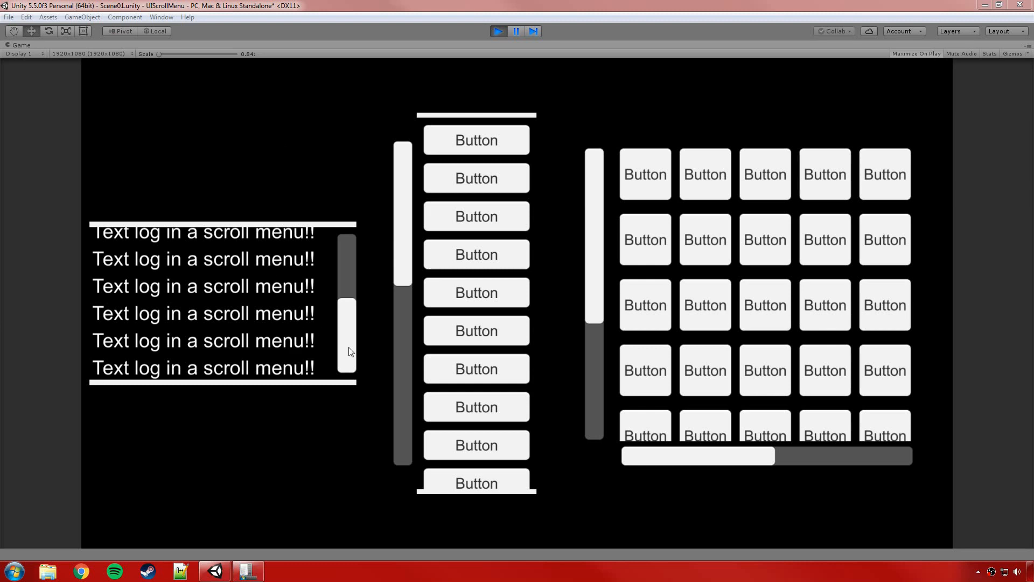
Test scrolling the text log and the vertical button list in the running game, using both their contents and scrollbars.
drag(347, 350, 321, 357)
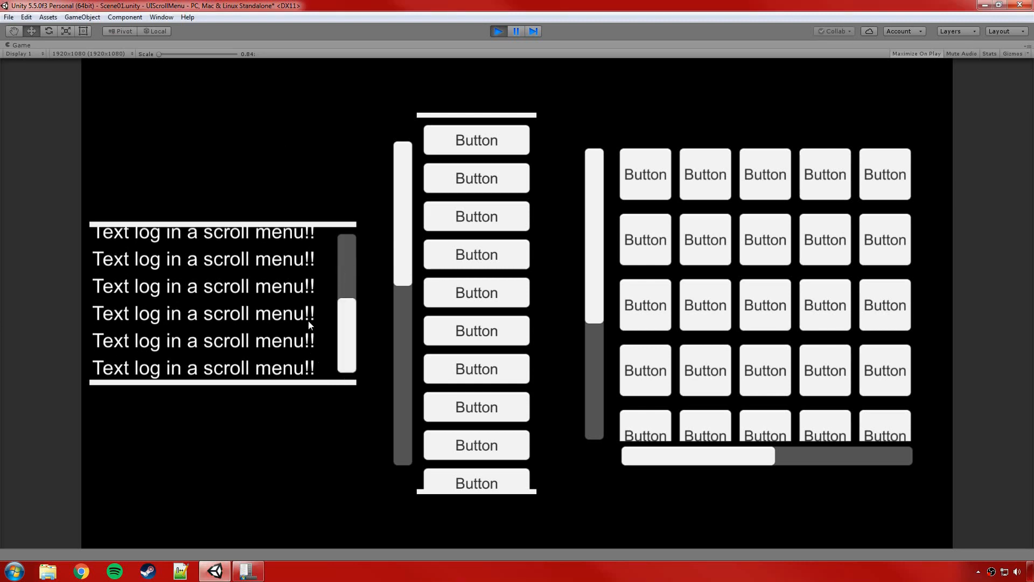
scroll(304, 313, up, 3)
drag(296, 286, 311, 196)
drag(348, 326, 344, 347)
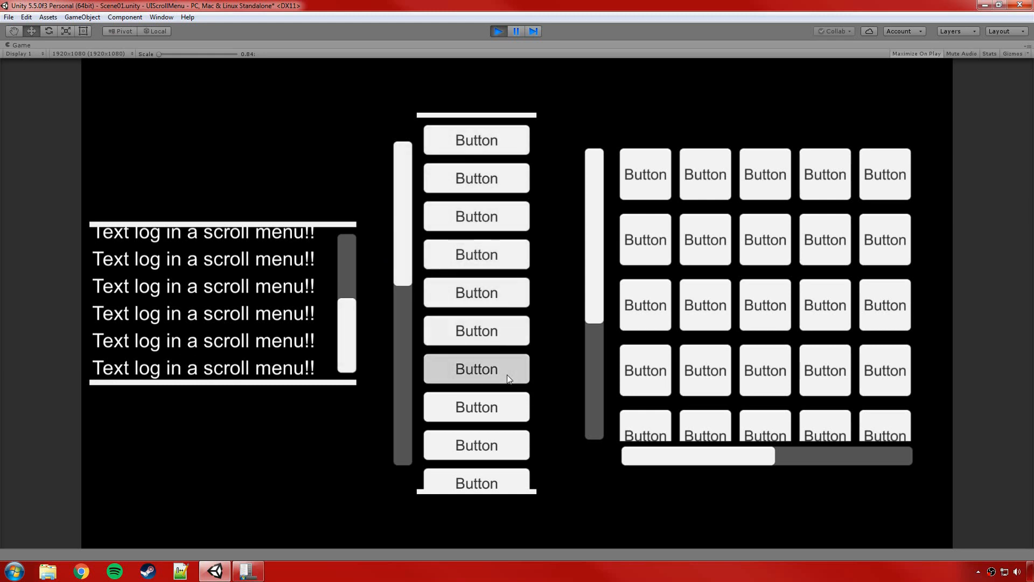
drag(535, 378, 531, 229)
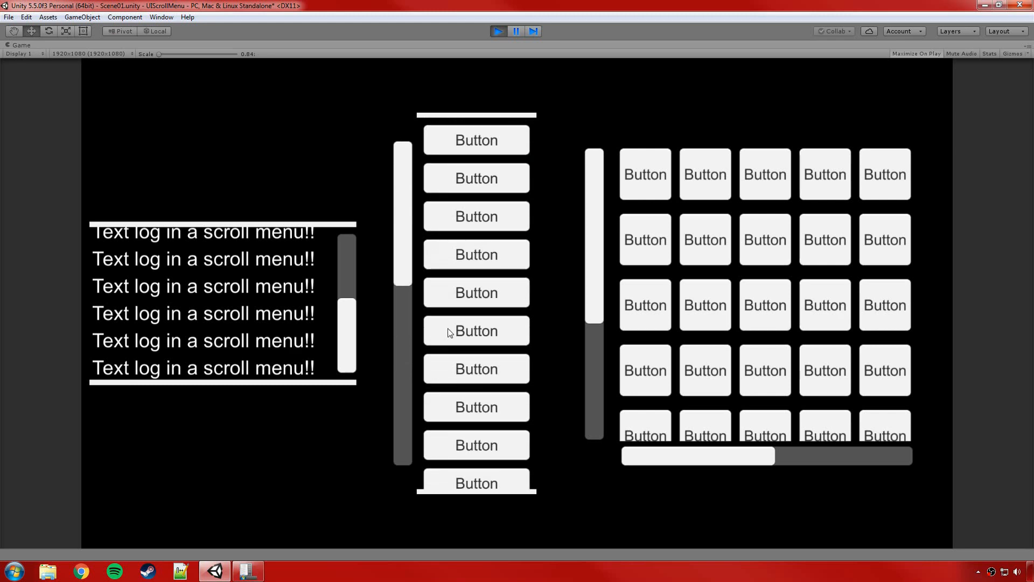
drag(403, 247, 402, 188)
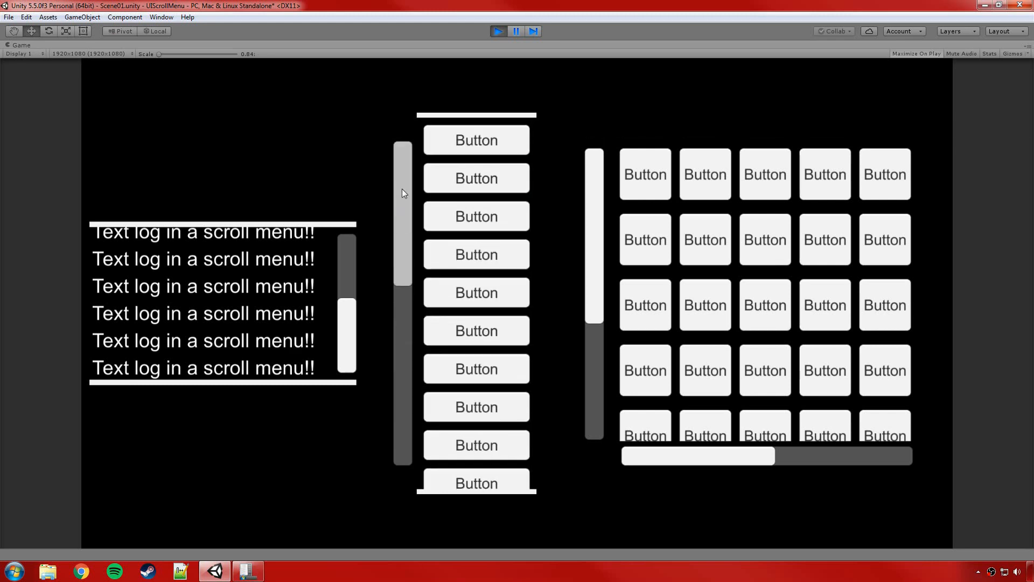
Test scrolling the button grid horizontally and vertically, with its scrollbars and by moving its content directly.
mouse_move(686, 454)
mouse_down()
mouse_move(839, 456)
mouse_move(677, 452)
mouse_up()
drag(594, 298, 805, 461)
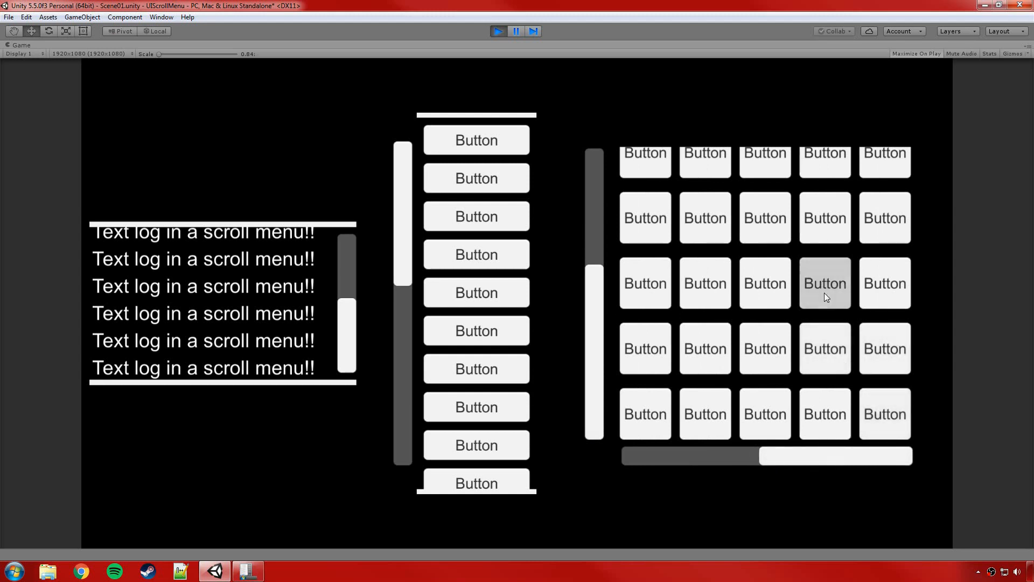
drag(694, 191, 910, 526)
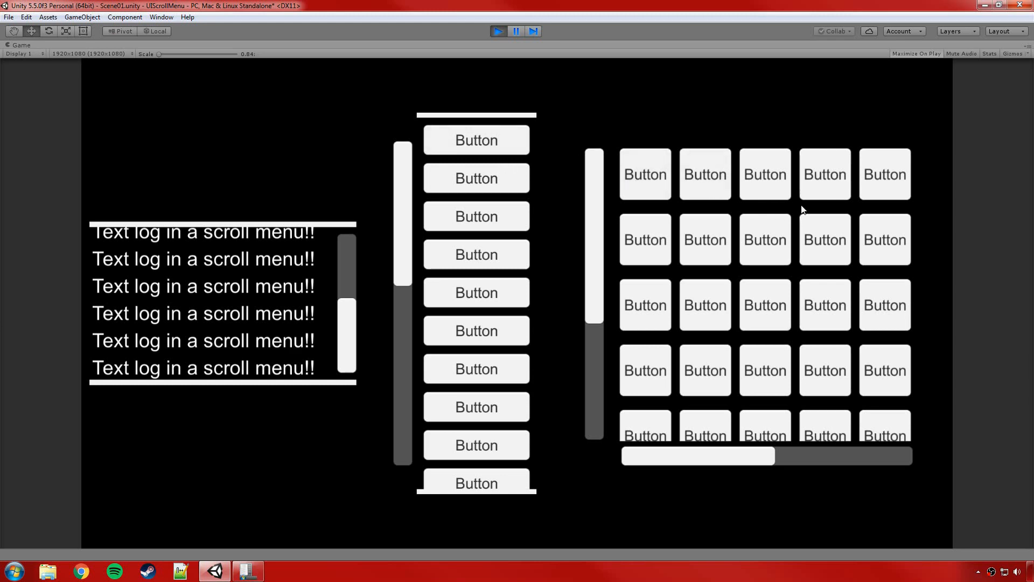
drag(801, 210, 880, 215)
drag(745, 275, 580, 133)
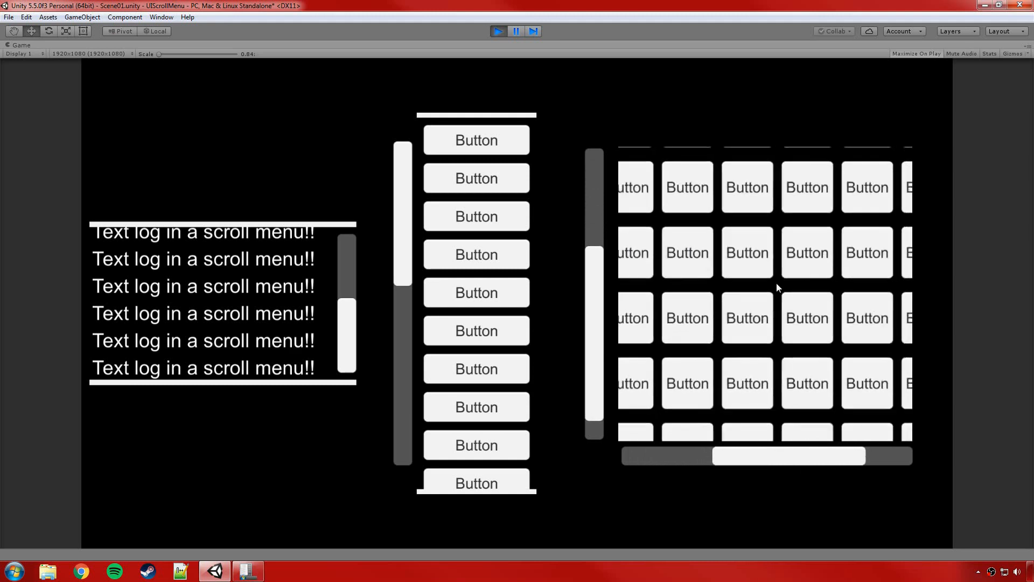
mouse_move(777, 283)
mouse_down()
mouse_move(664, 172)
mouse_move(758, 278)
mouse_up()
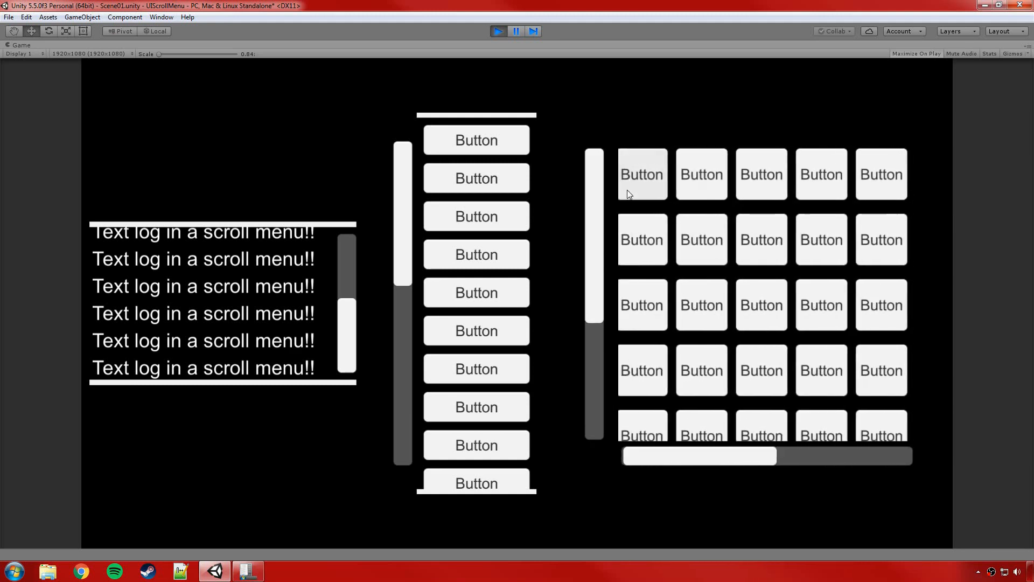
Exit play mode and leave nothing selected in the scene.
click(496, 31)
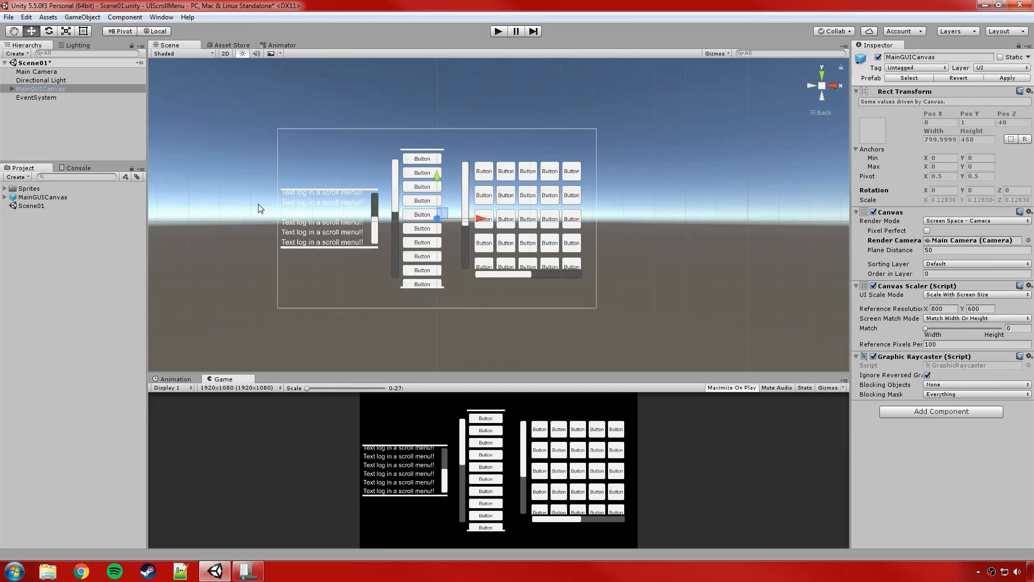
scroll(259, 206, up, 4)
middle_drag(284, 147, 380, 164)
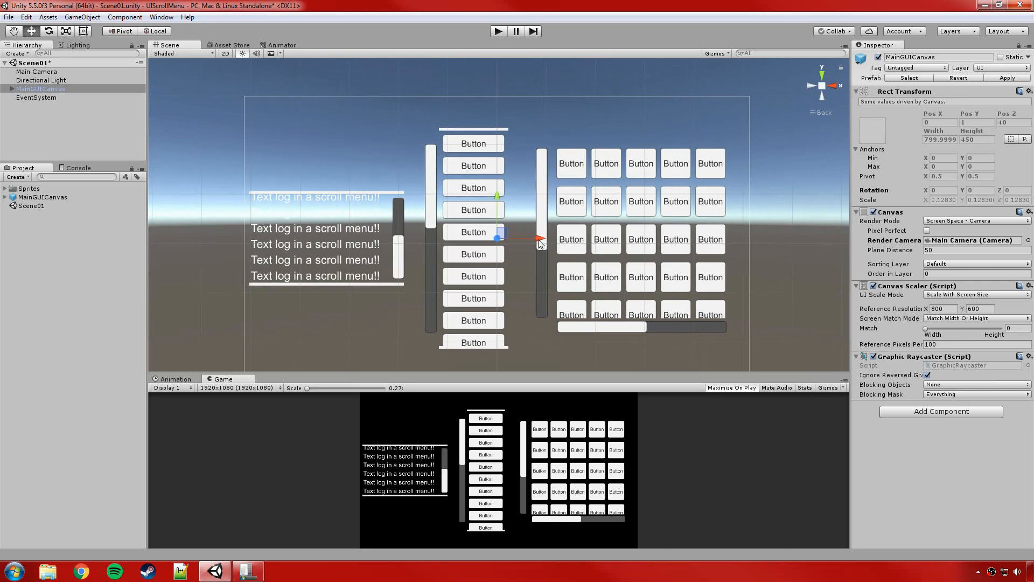
click(764, 243)
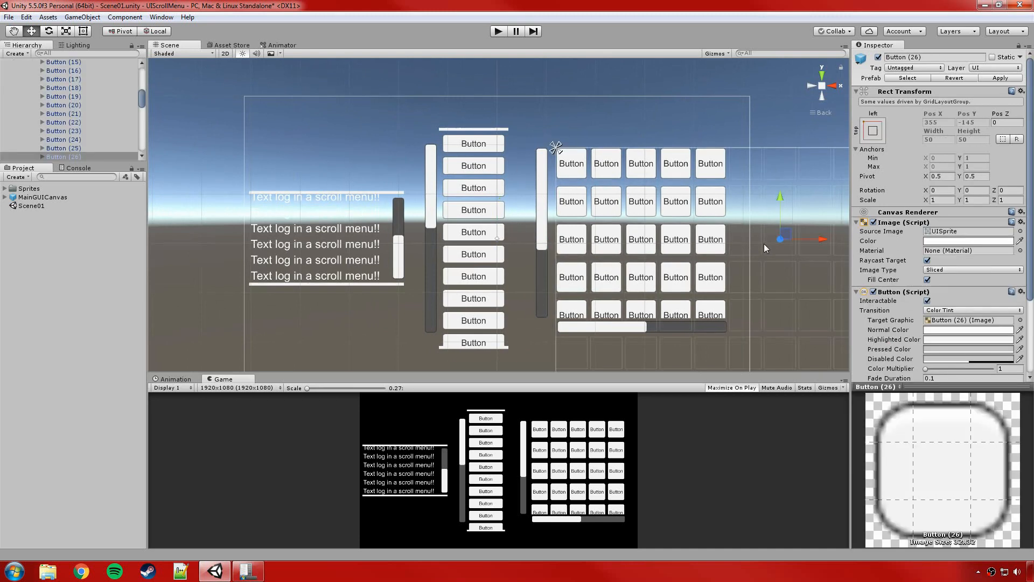
click(773, 127)
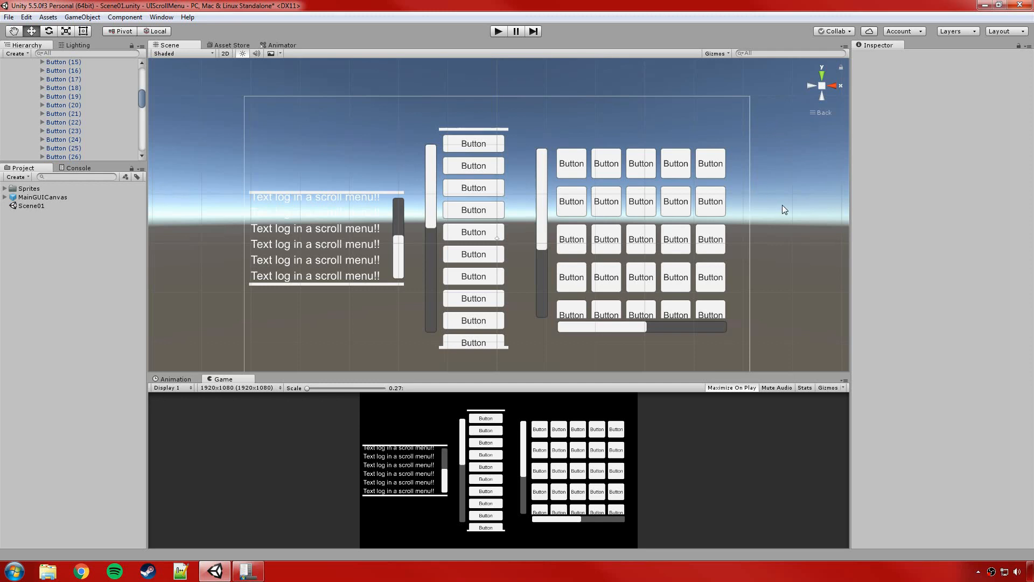
Examine the object hierarchy under MainGUICanvas and the contents of the Sprites folder, and collapse both again.
middle_drag(780, 199, 748, 188)
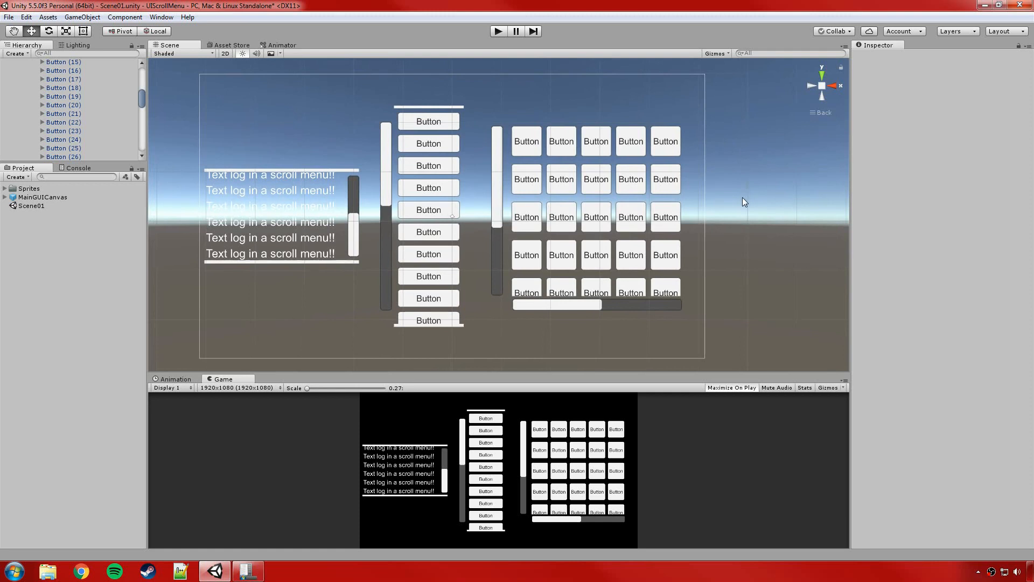
middle_drag(178, 119, 200, 118)
drag(141, 98, 143, 79)
click(36, 141)
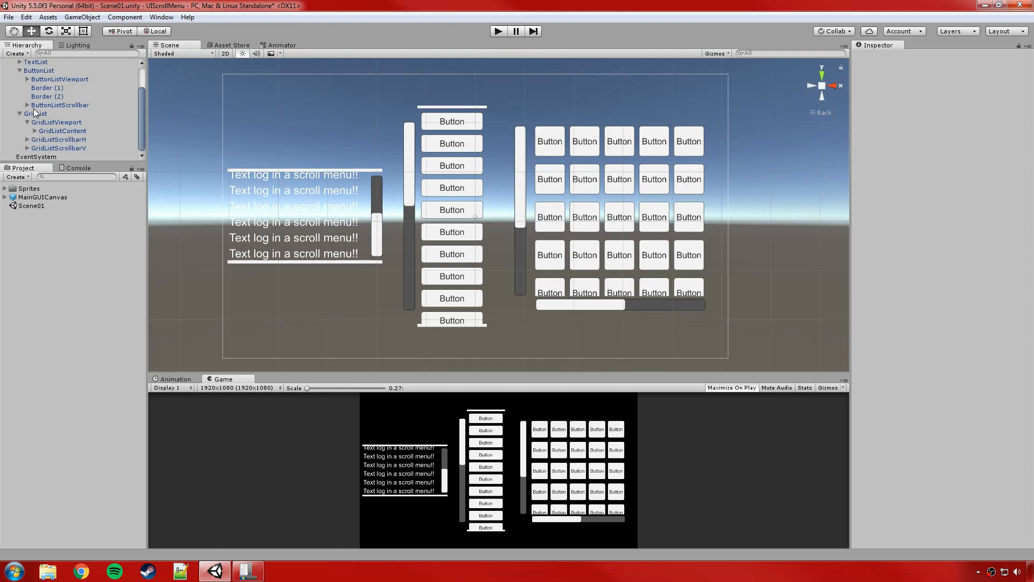
click(5, 188)
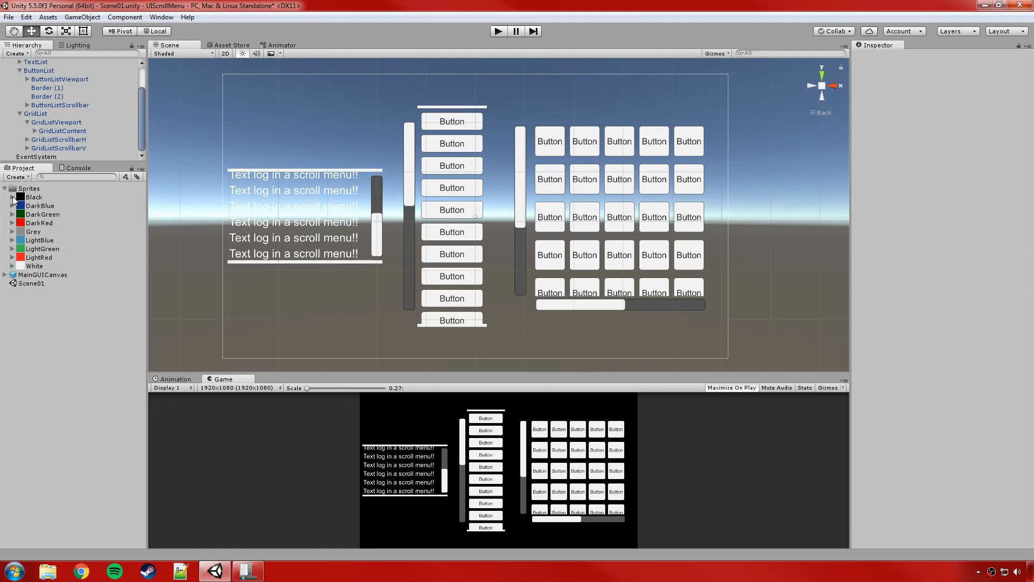
click(6, 188)
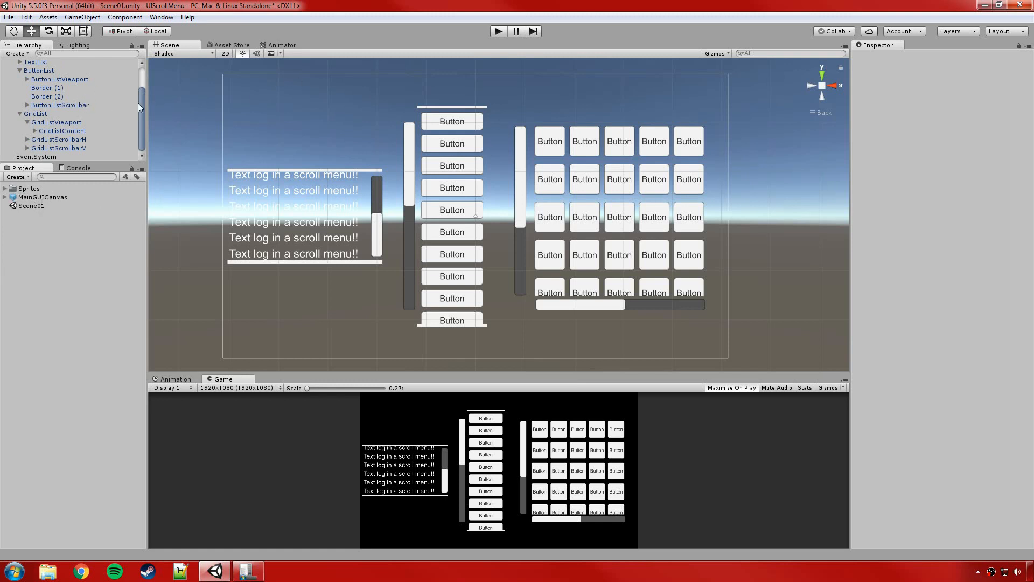
drag(141, 105, 143, 83)
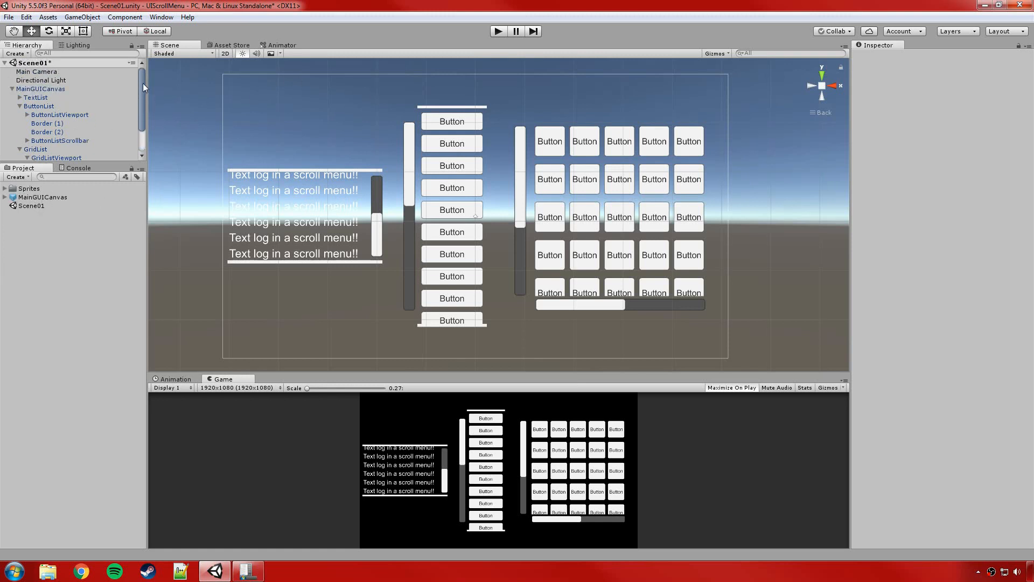
click(12, 89)
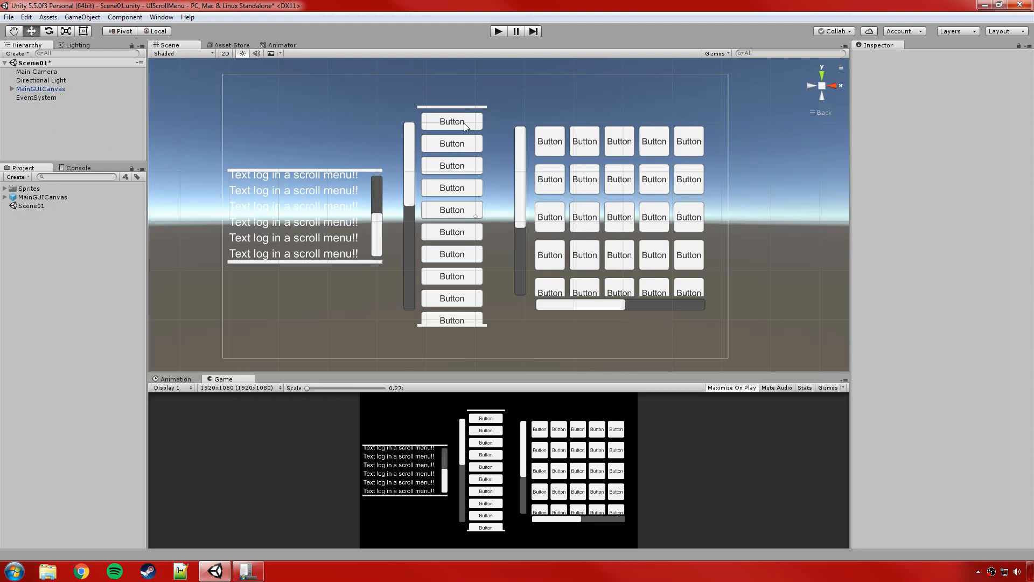
Save the scene and the project.
middle_drag(175, 105, 119, 102)
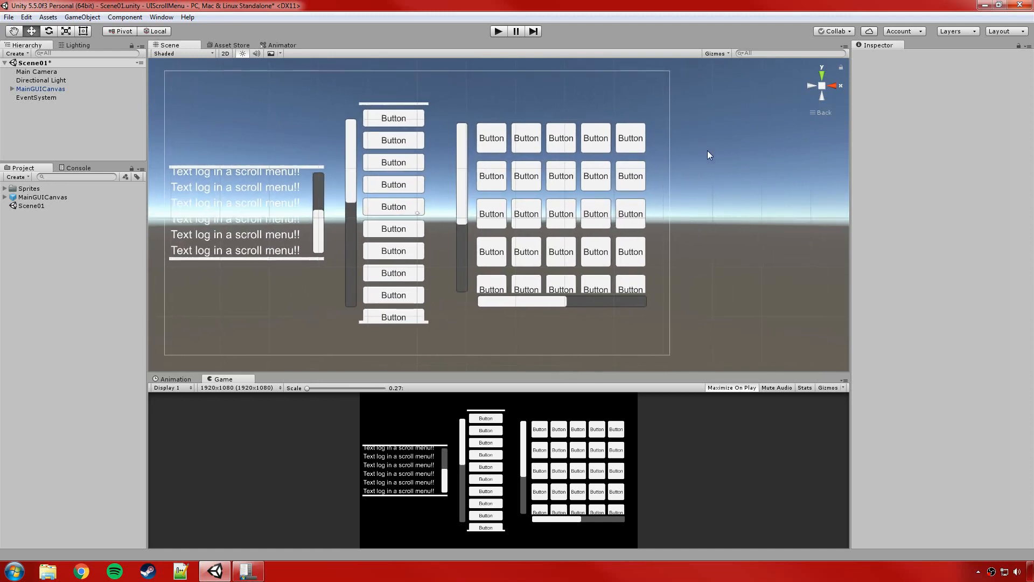
middle_drag(708, 150, 744, 153)
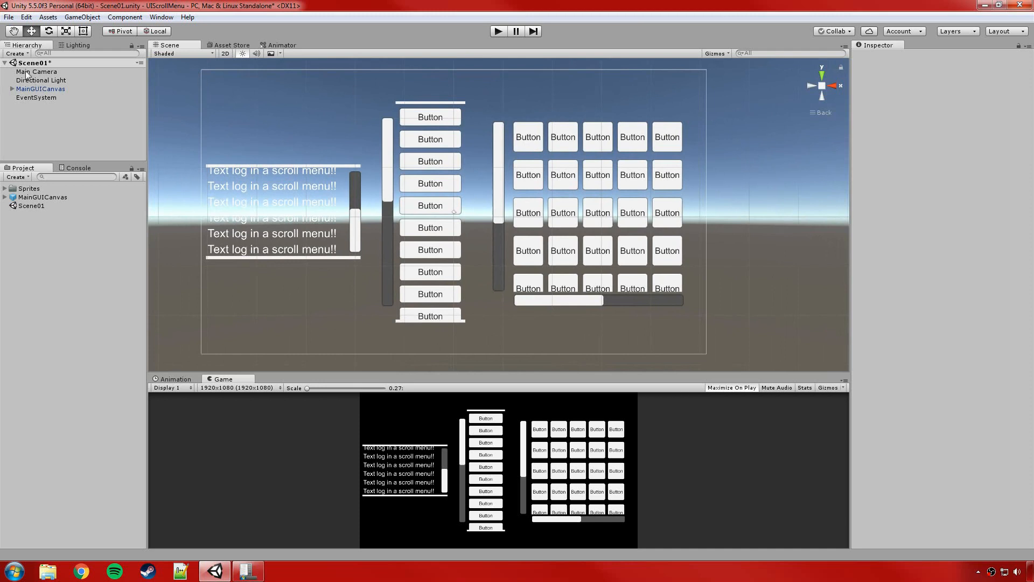
click(8, 17)
click(36, 58)
click(8, 17)
click(36, 109)
middle_drag(761, 183, 748, 192)
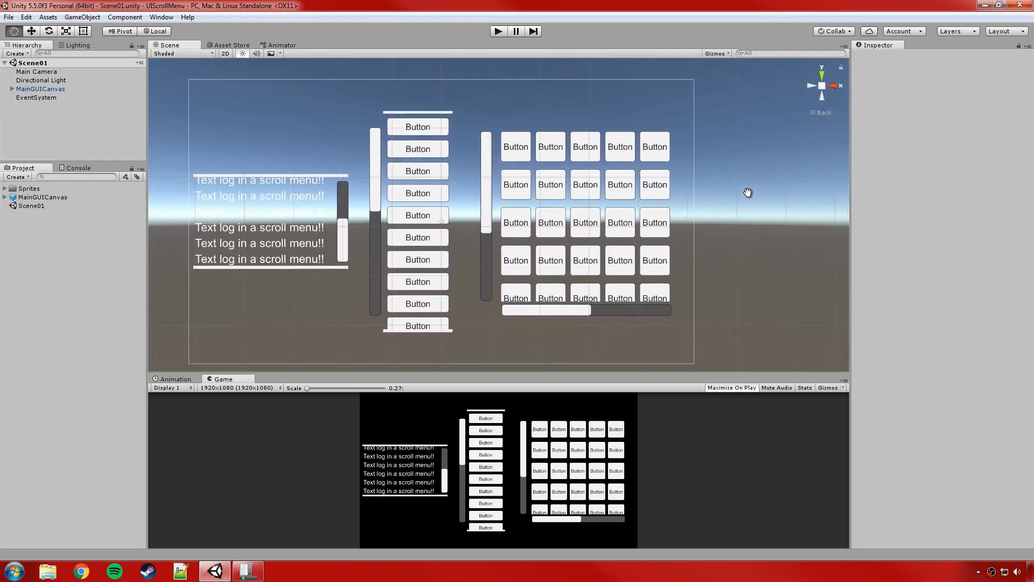
Examine MainGUICanvas's component settings and the kinds of UI objects that can be created.
click(37, 89)
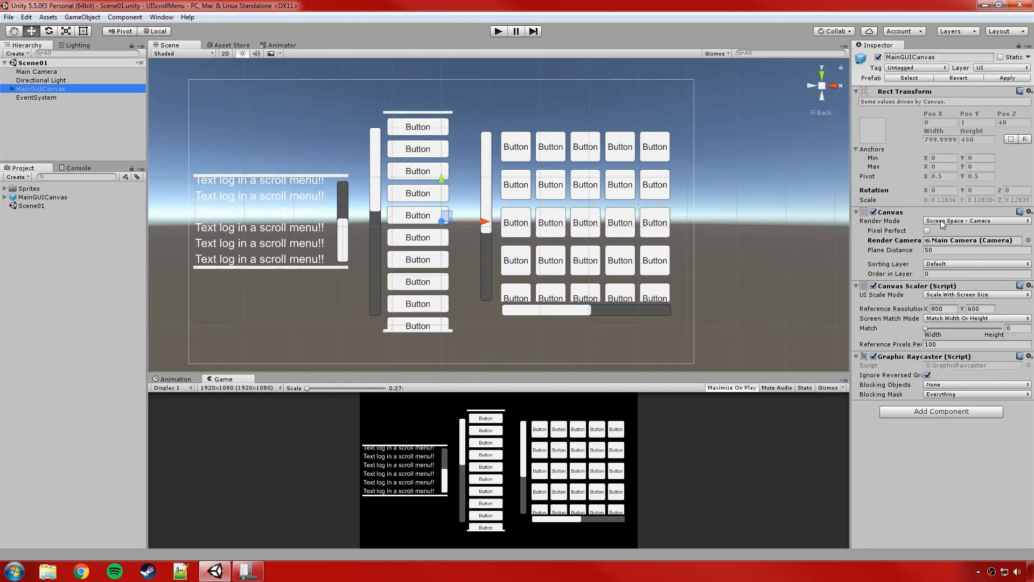
click(82, 17)
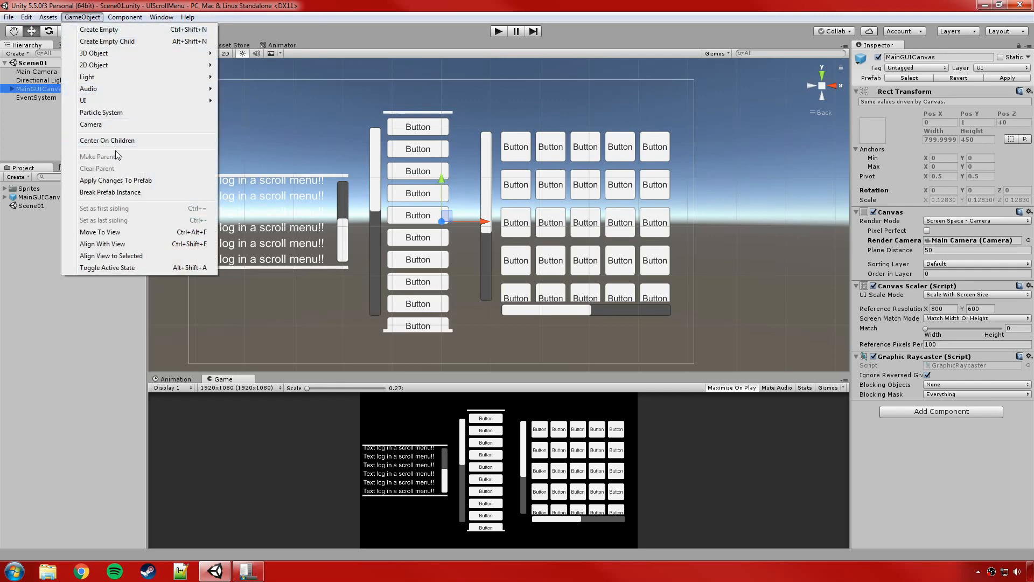
mouse_move(109, 100)
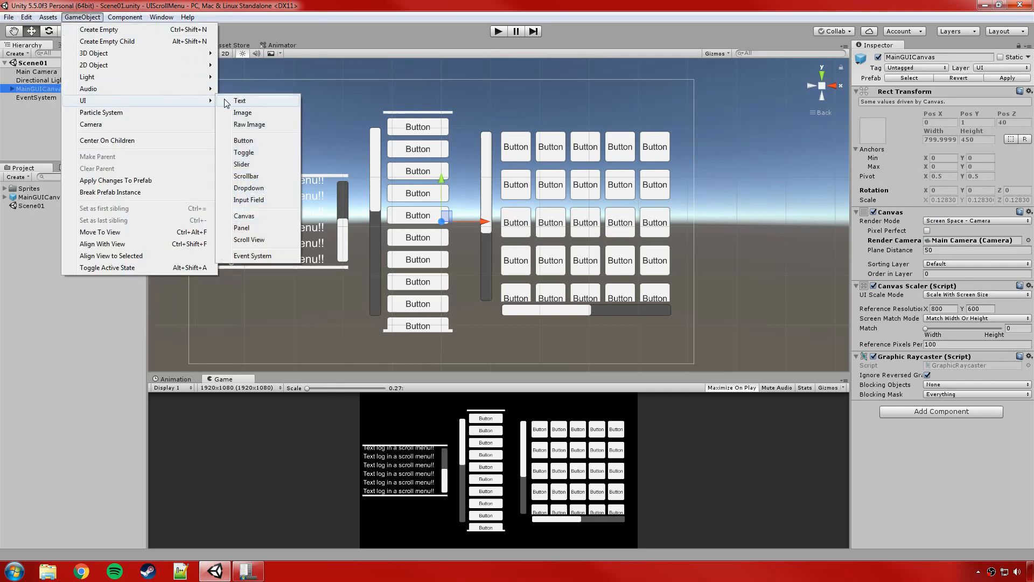
click(734, 148)
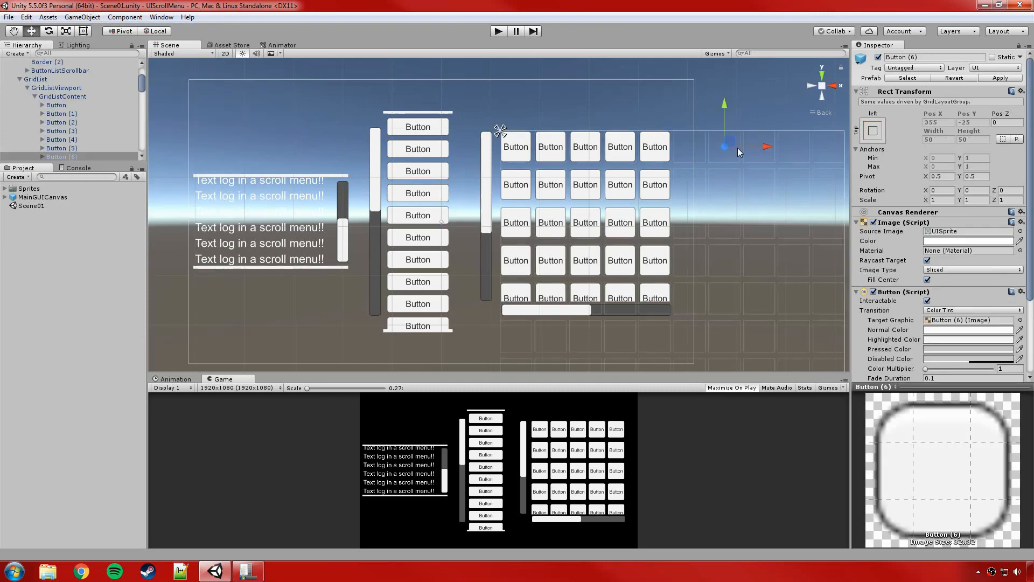
click(742, 105)
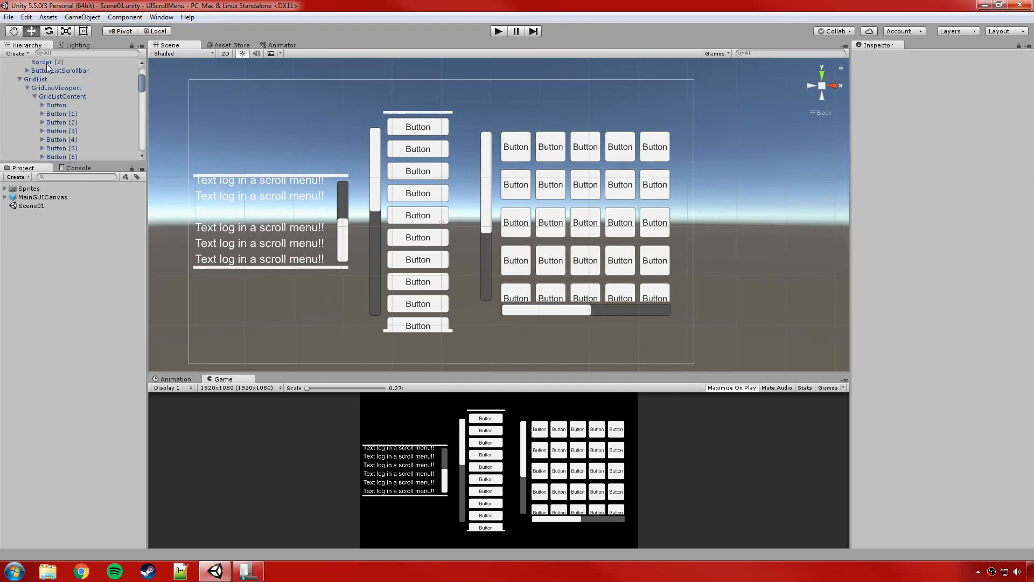
Try the Constant Pixel Size and Constant Physical Size UI scale modes on MainGUICanvas's Canvas Scaler.
scroll(48, 67, up, 5)
click(40, 89)
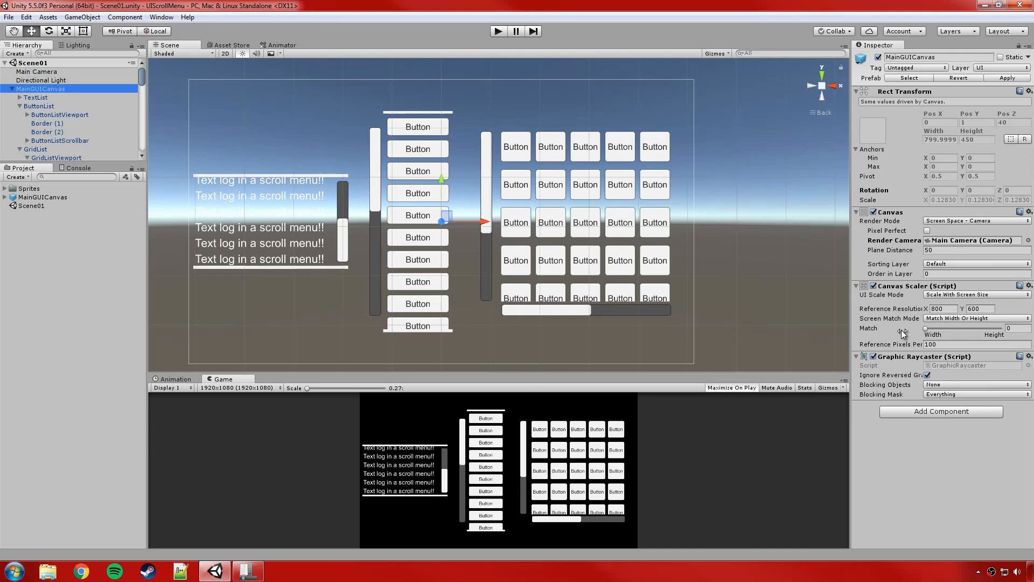
click(952, 296)
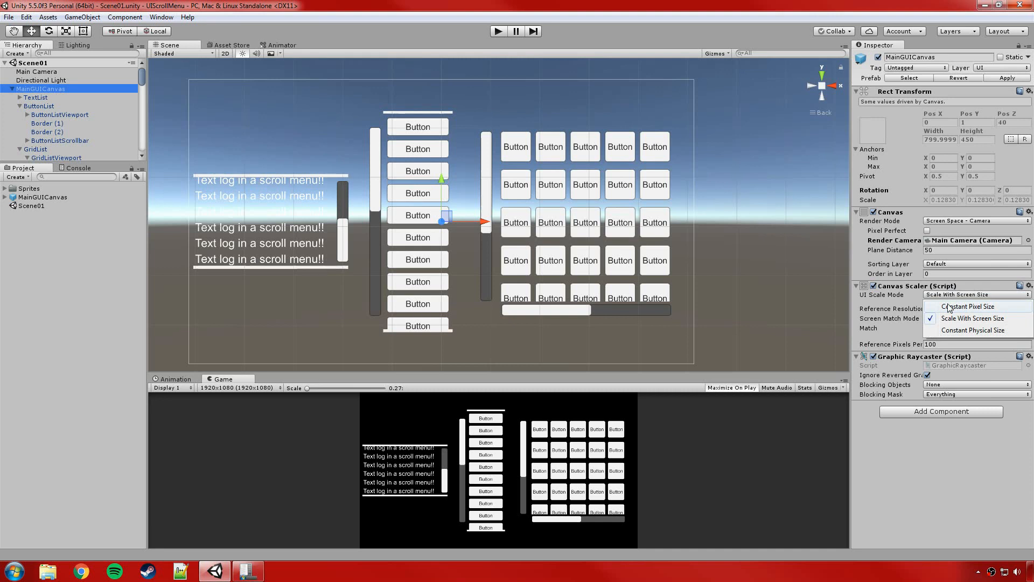
click(956, 295)
click(956, 295)
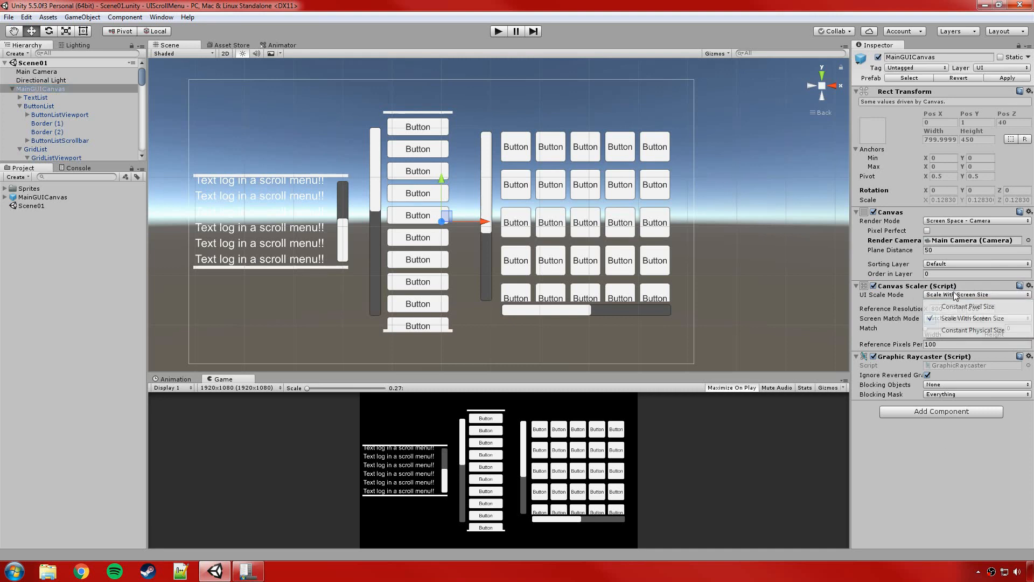
click(948, 307)
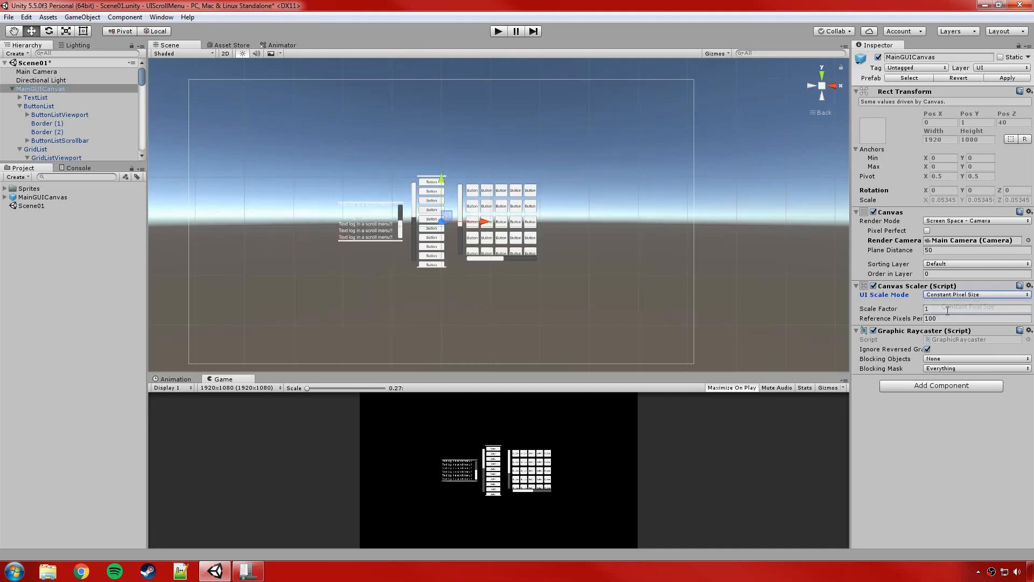
click(948, 296)
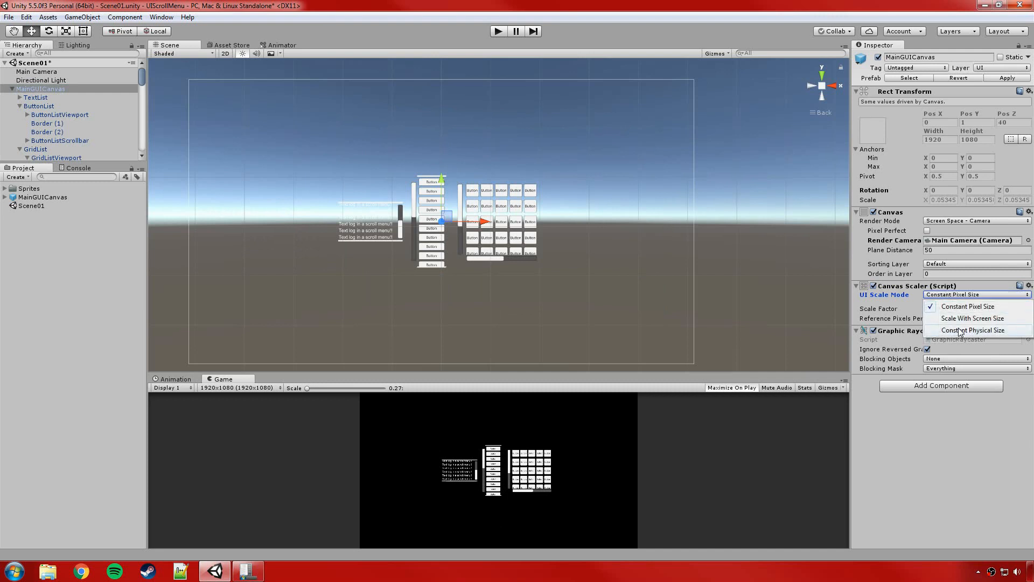
click(958, 329)
Set MainGUICanvas's UI scale mode to Scale With Screen Size and apply the changes to its prefab.
click(948, 297)
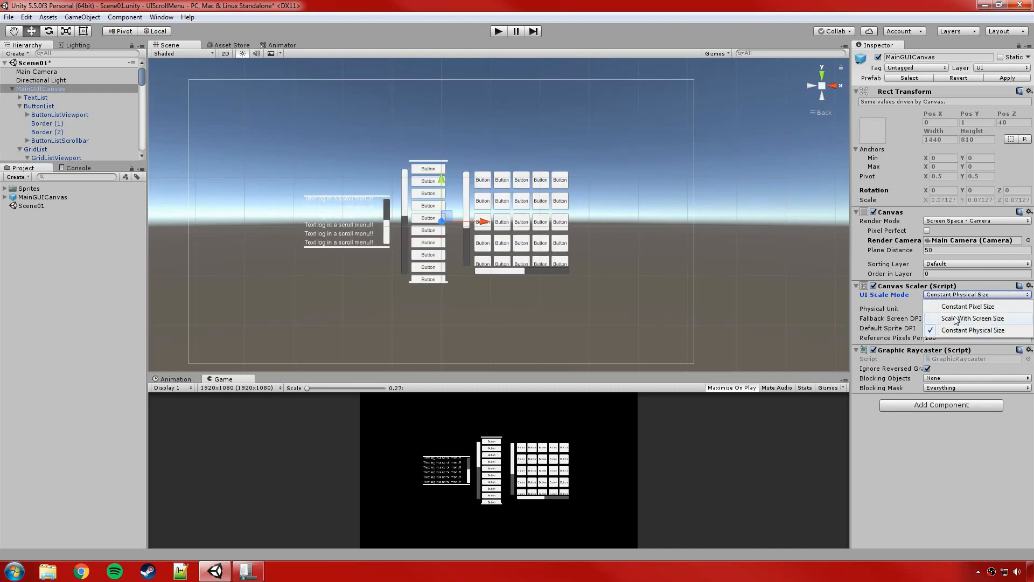
click(957, 317)
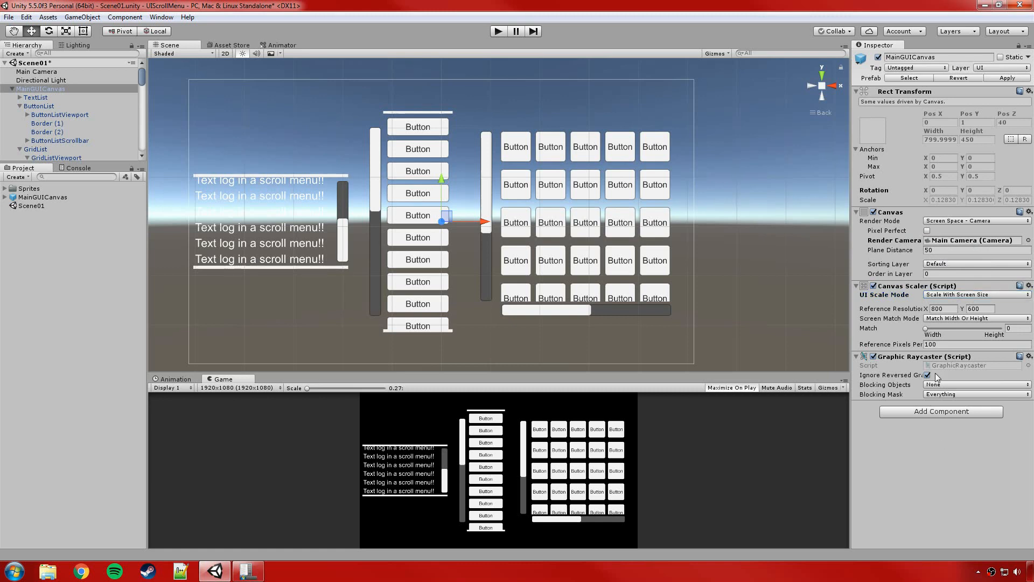
click(1005, 78)
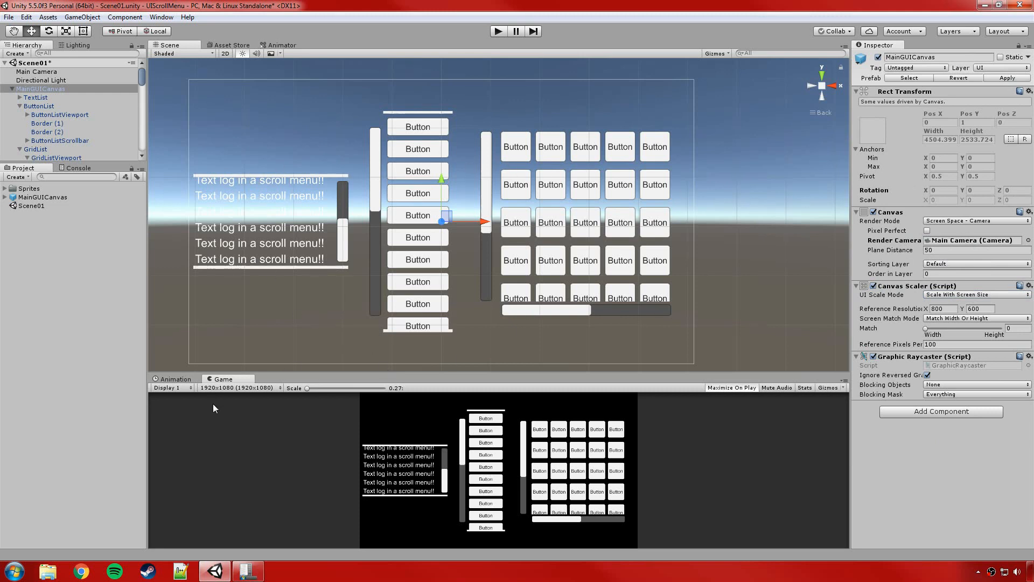
Set the Game view's aspect ratio to 16:9.
click(215, 388)
click(239, 437)
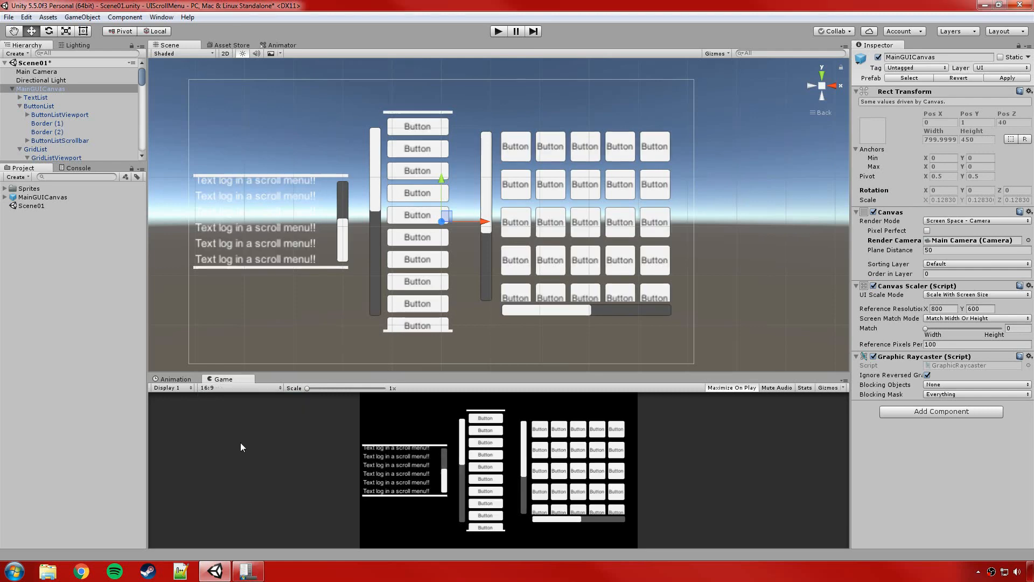
Preview the Game view at 16:10, 3:2 and Standalone (1024x768), and set its resolution to 1920x1080.
click(228, 389)
click(231, 429)
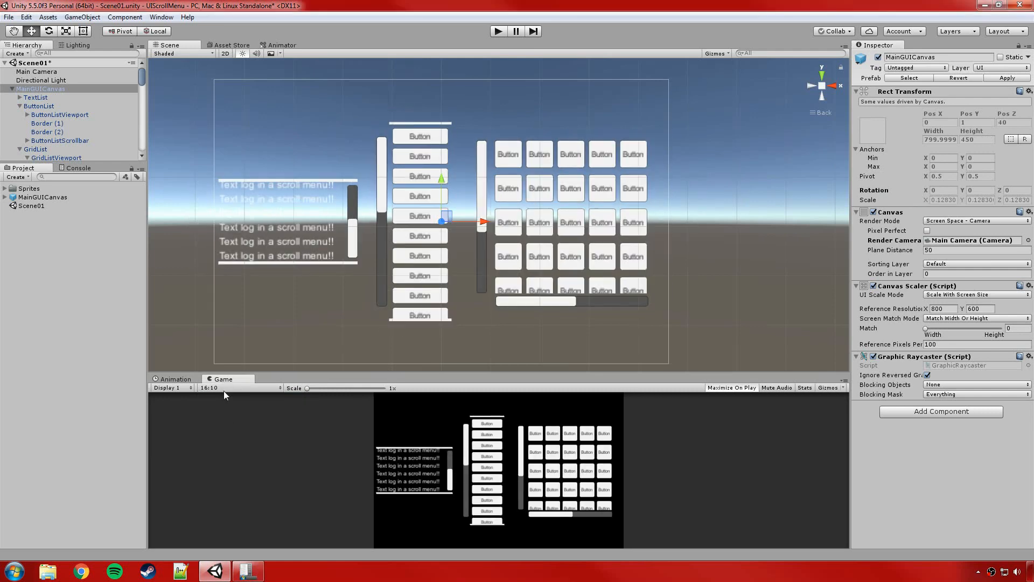
click(224, 389)
click(228, 423)
click(231, 389)
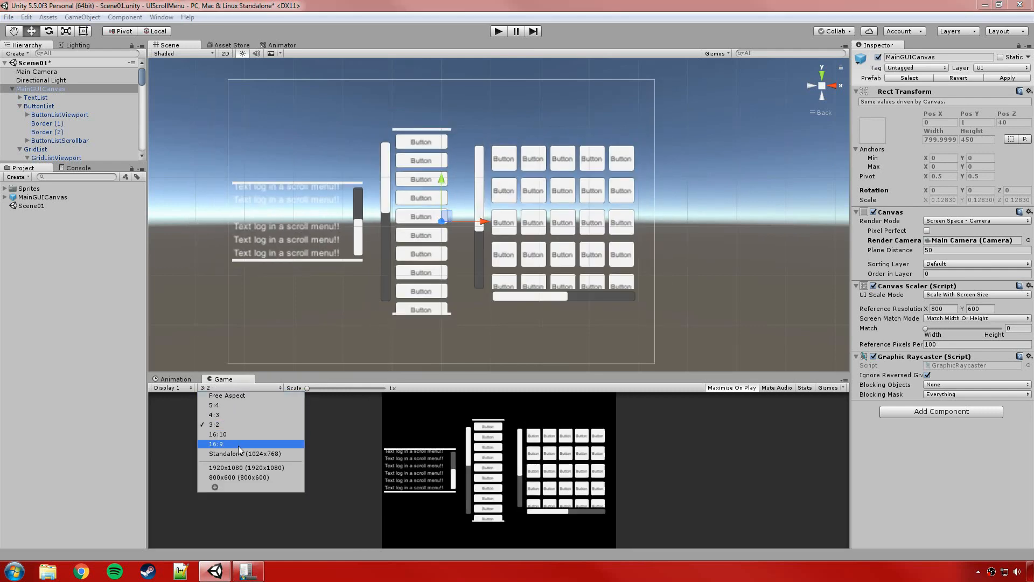
click(240, 452)
click(235, 389)
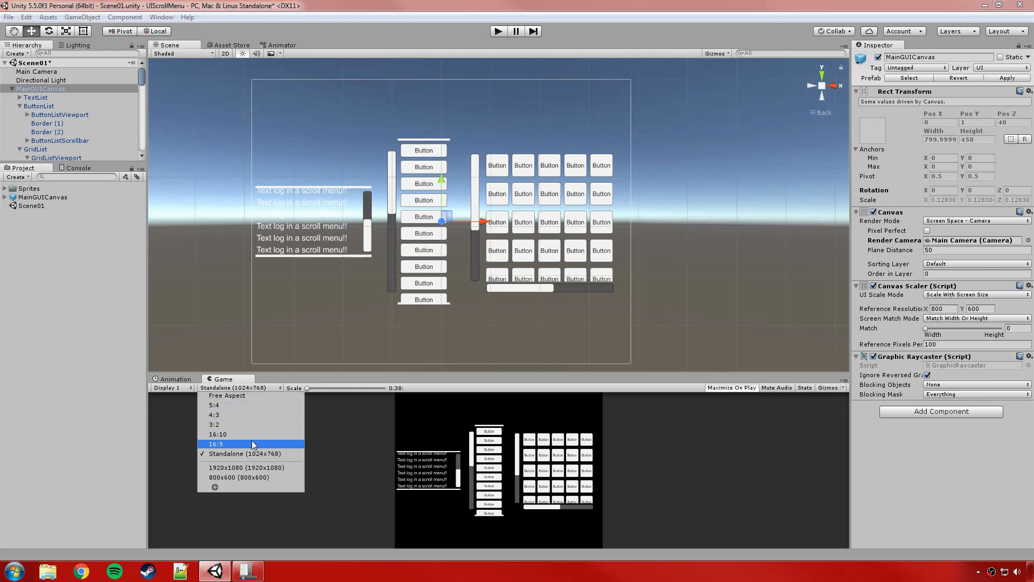
click(260, 468)
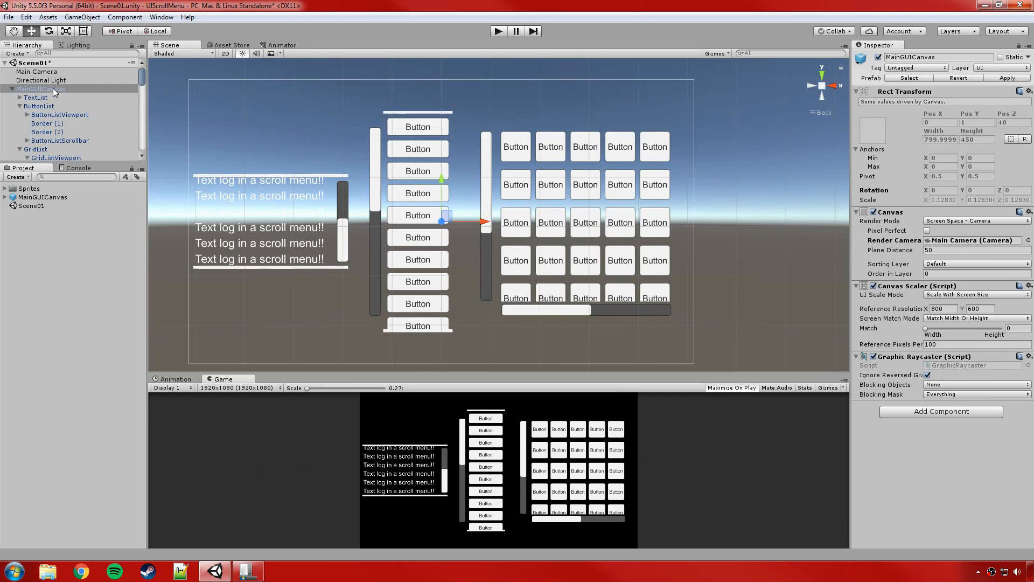
Collapse ButtonList and GridList in the hierarchy, examine the TextList, ButtonList and GridList objects, and expand TextList's children.
click(32, 115)
click(20, 106)
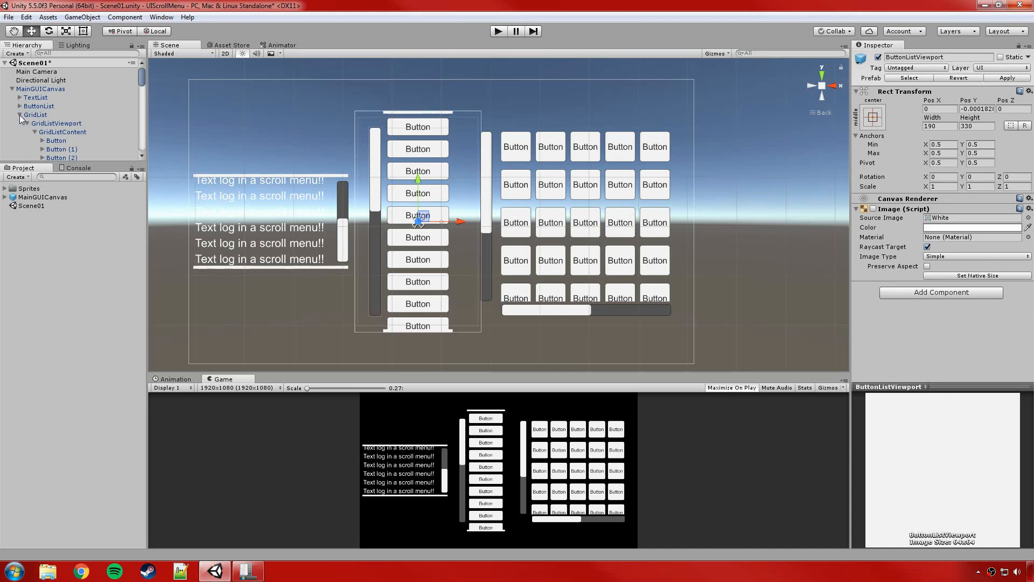
click(19, 115)
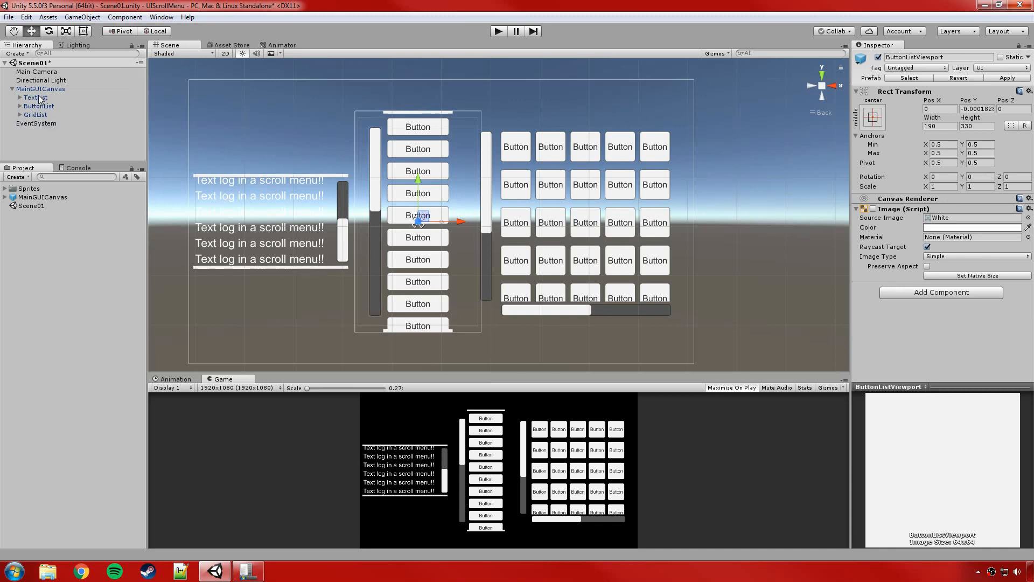
click(37, 98)
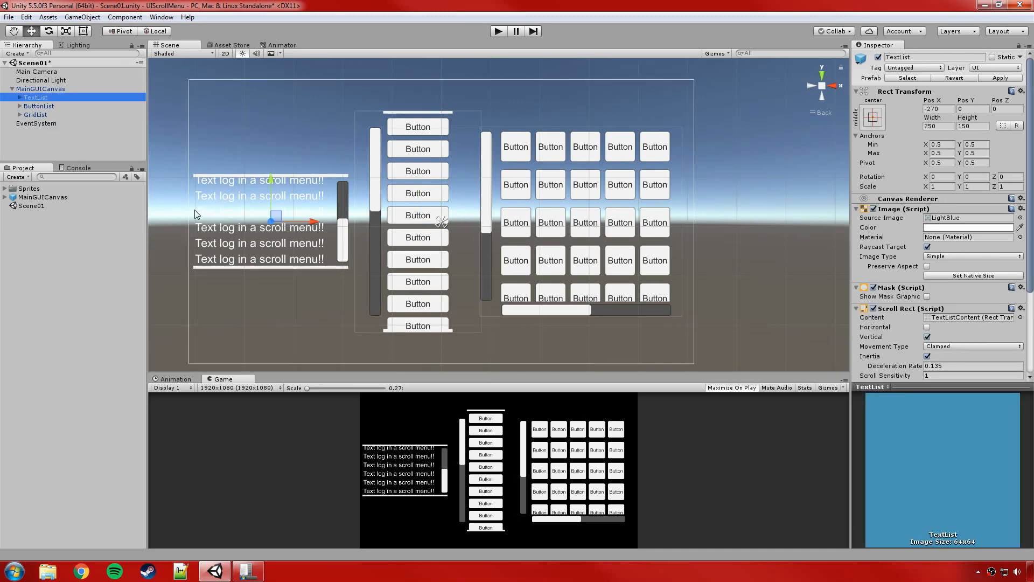
click(59, 108)
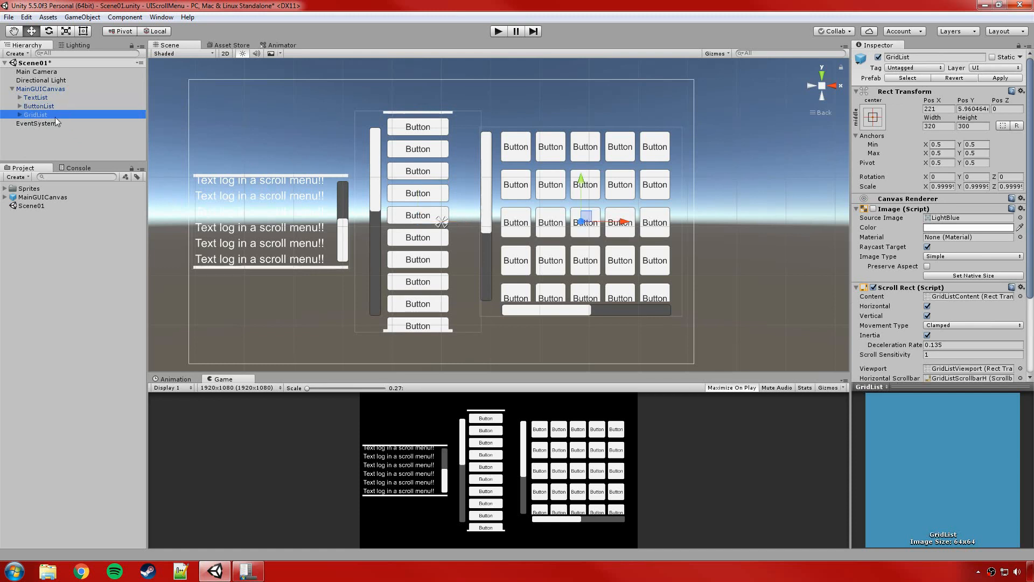
click(38, 114)
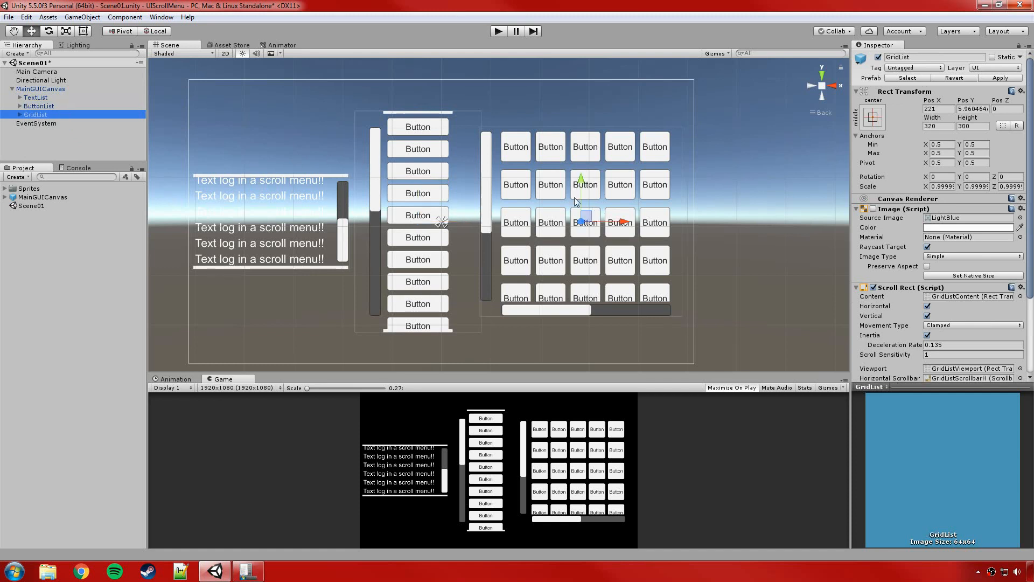
click(19, 98)
click(28, 106)
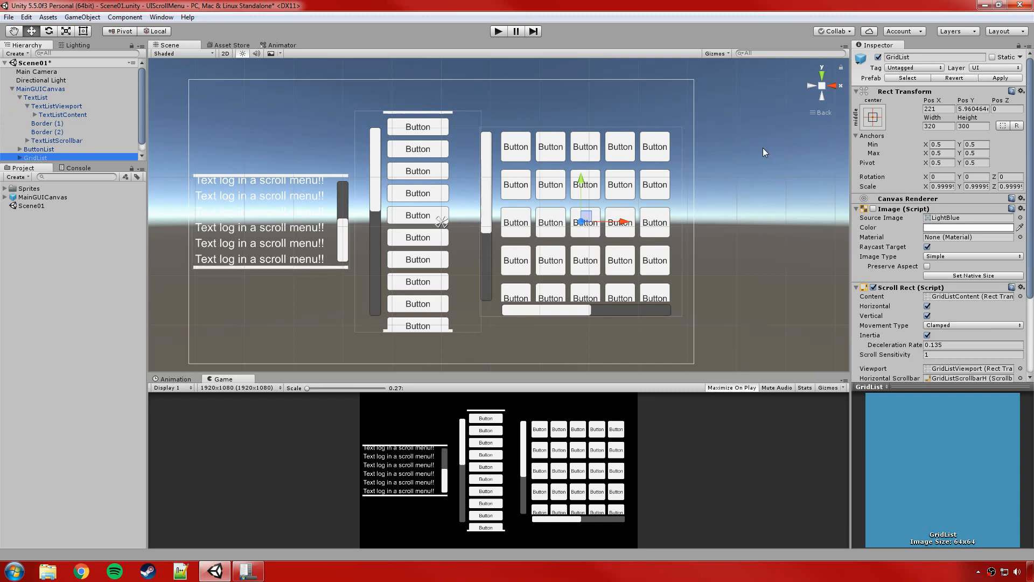
middle_drag(776, 184, 778, 180)
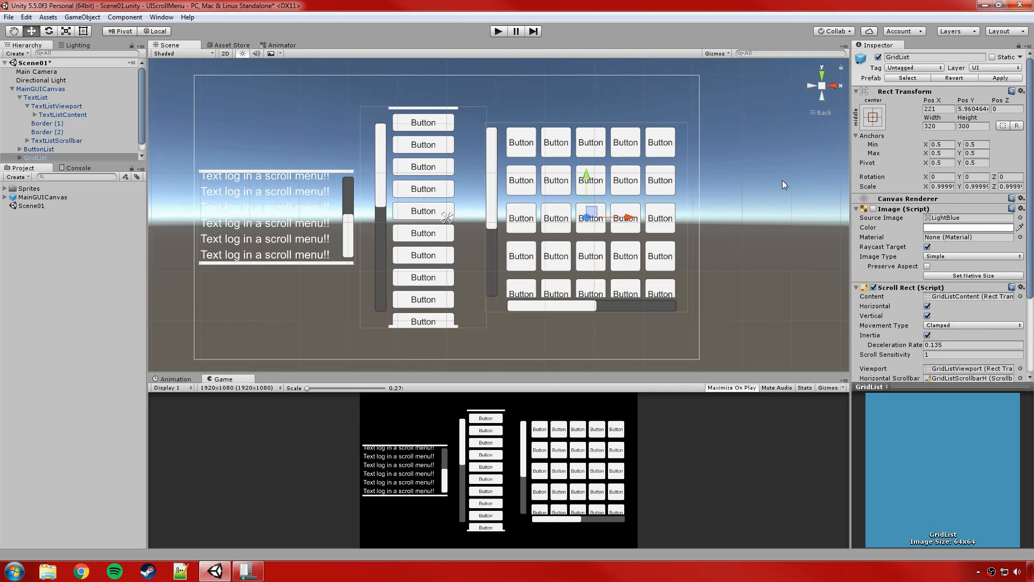
Turn on Show Mask Graphic in TextList's Mask component and frame the text list closely in the Scene view.
click(41, 89)
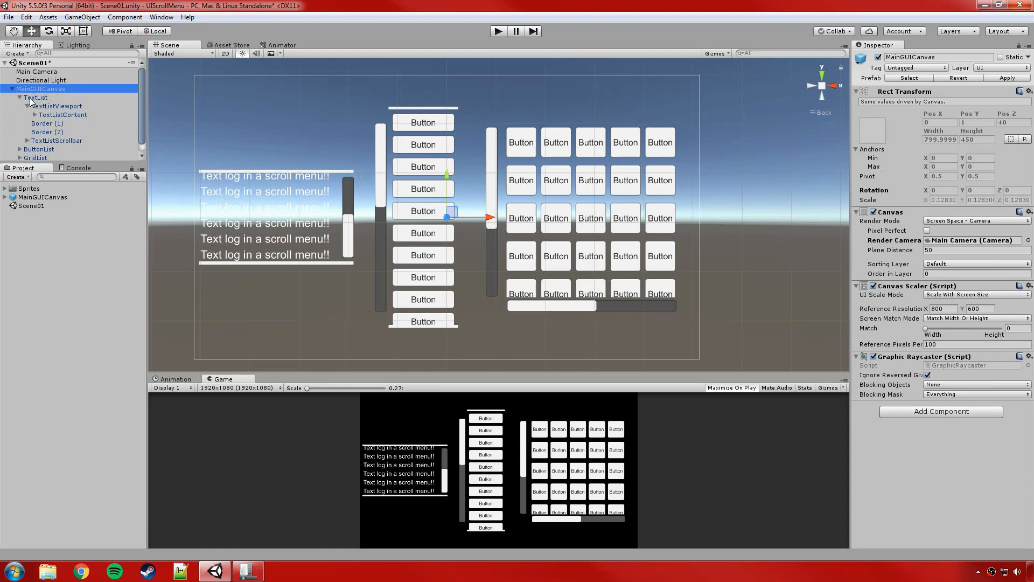
click(33, 97)
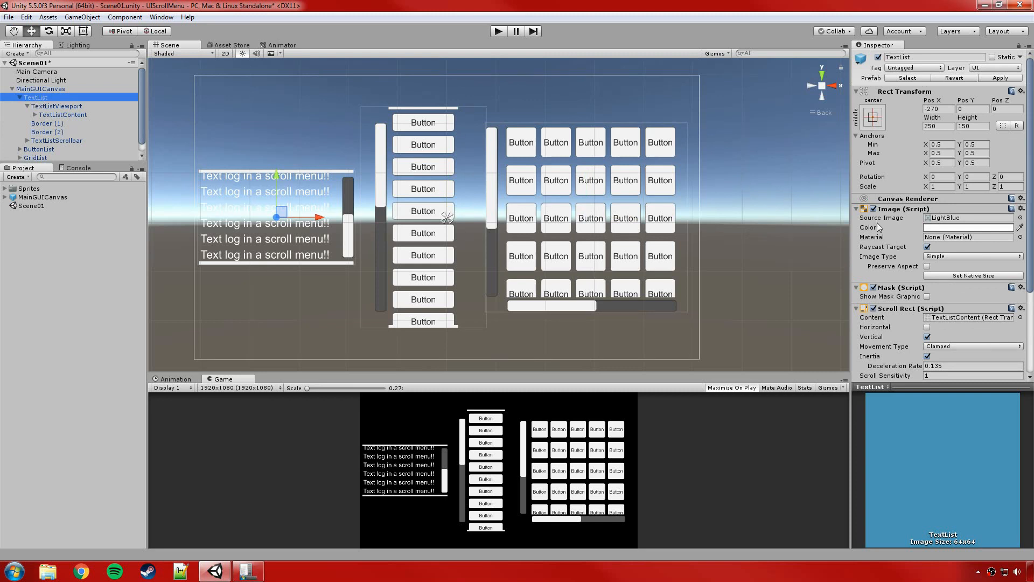
scroll(878, 229, down, 1)
click(927, 264)
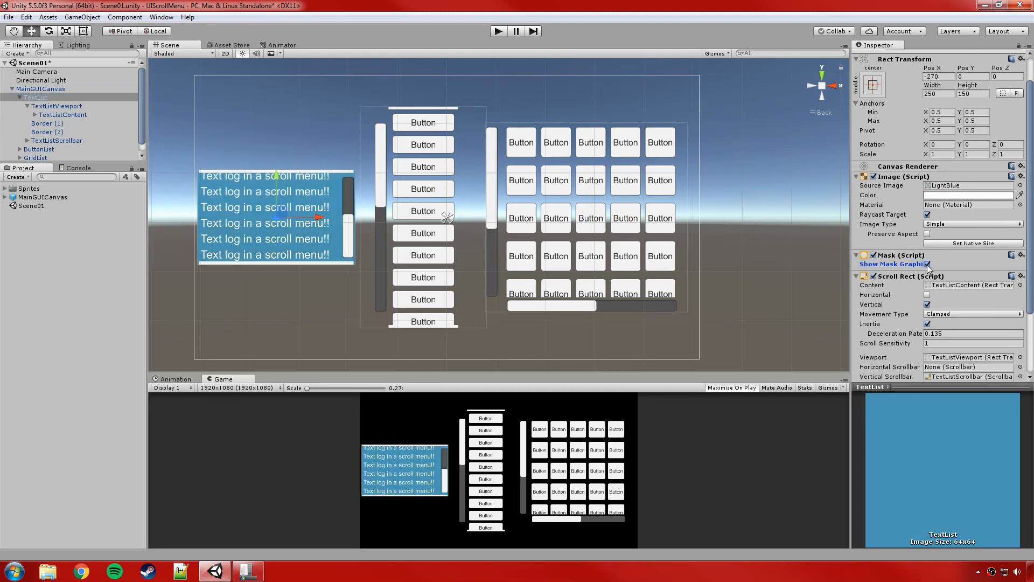
middle_drag(274, 122, 436, 130)
scroll(437, 131, up, 5)
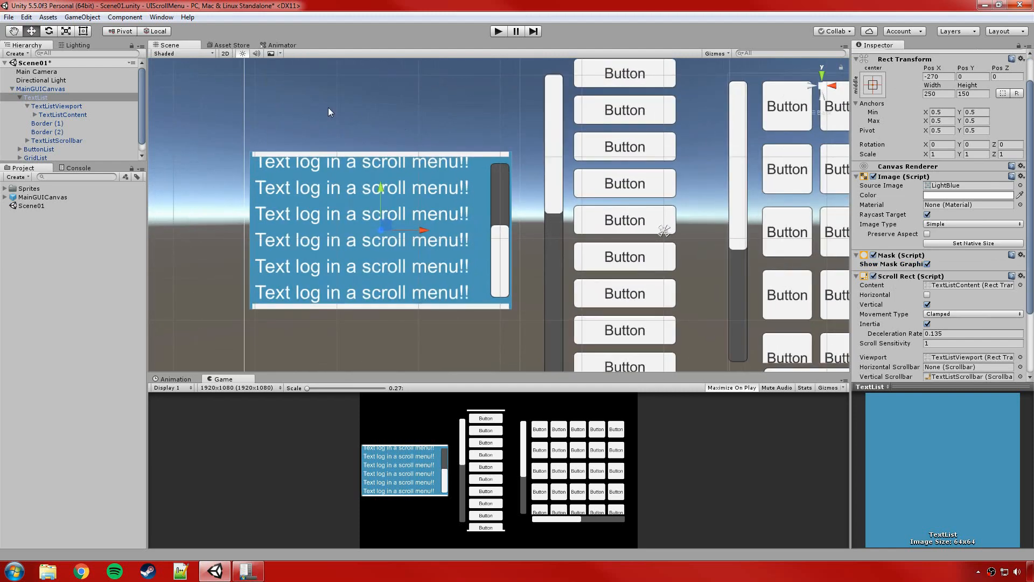
middle_drag(323, 102, 458, 112)
scroll(472, 115, up, 4)
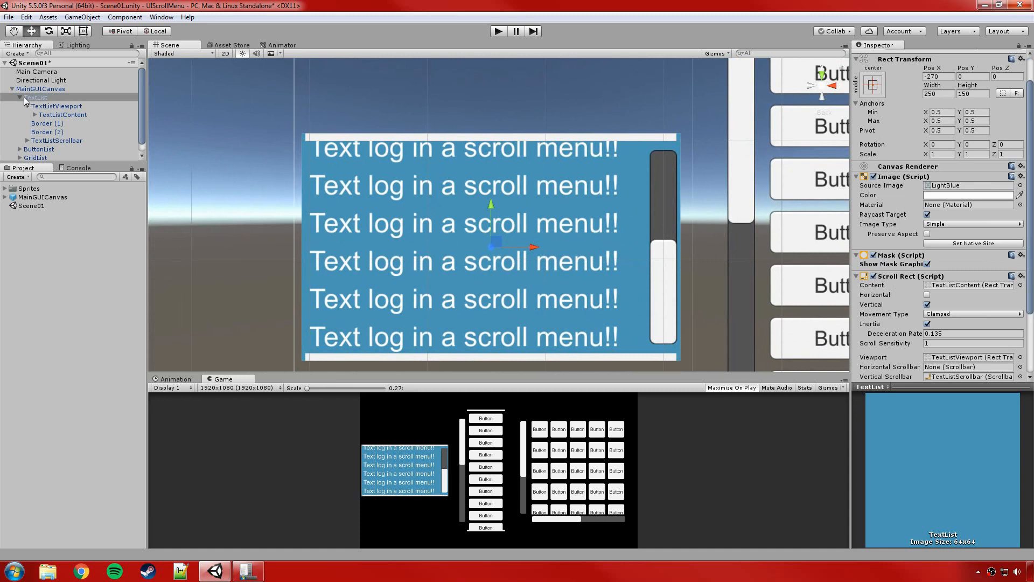
Deactivate the Border (1) and Border (2) objects under TextList.
click(27, 106)
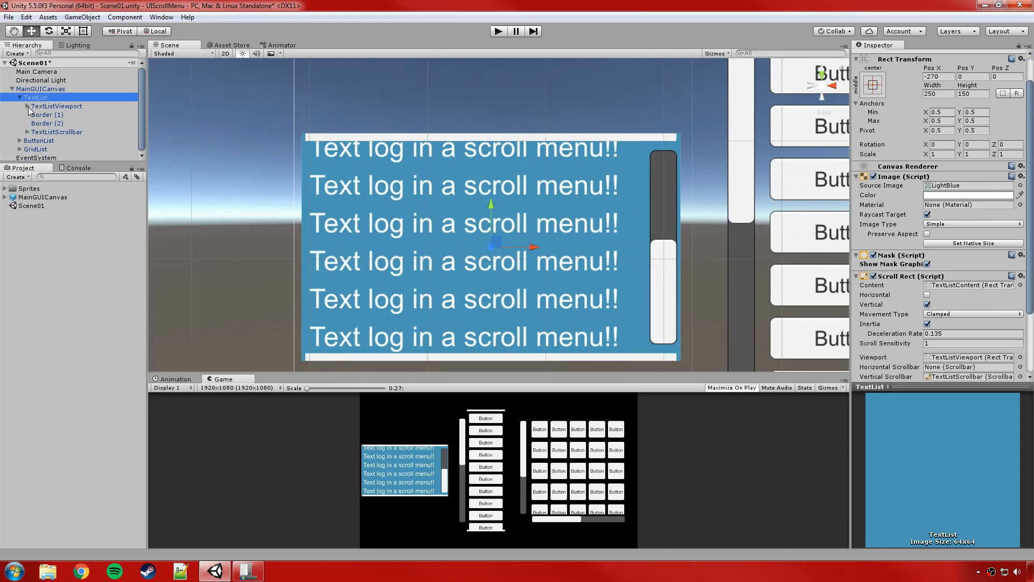
click(43, 115)
click(47, 123)
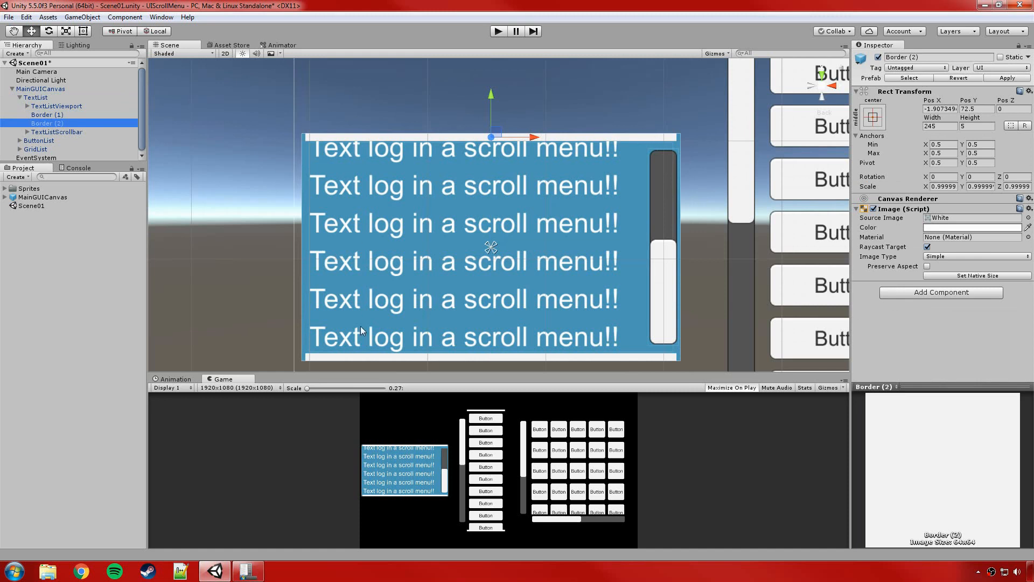
ctrl+click(49, 115)
click(879, 58)
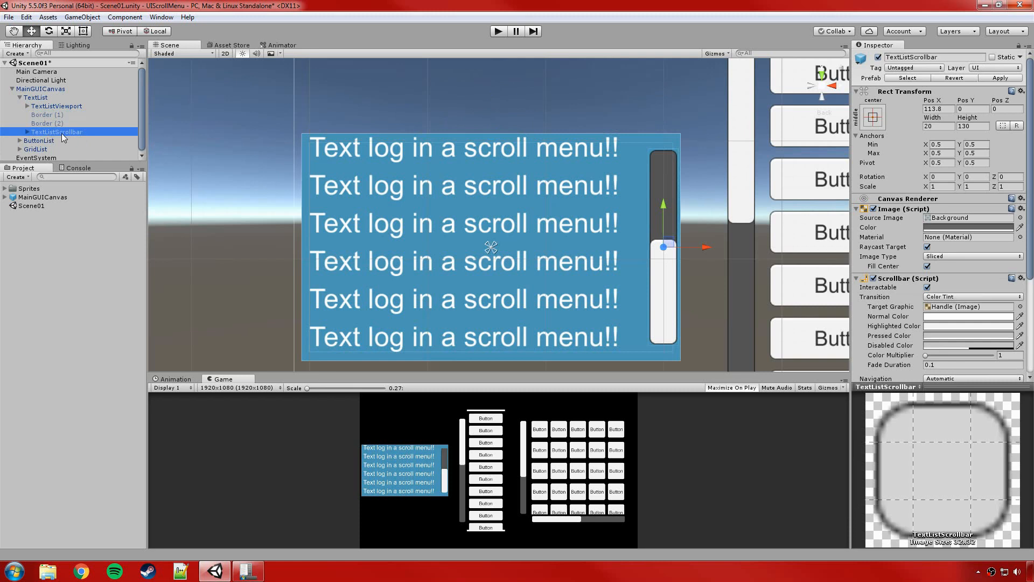
Enable the Image component of TextListViewport to show the viewport area inside TextList.
click(33, 98)
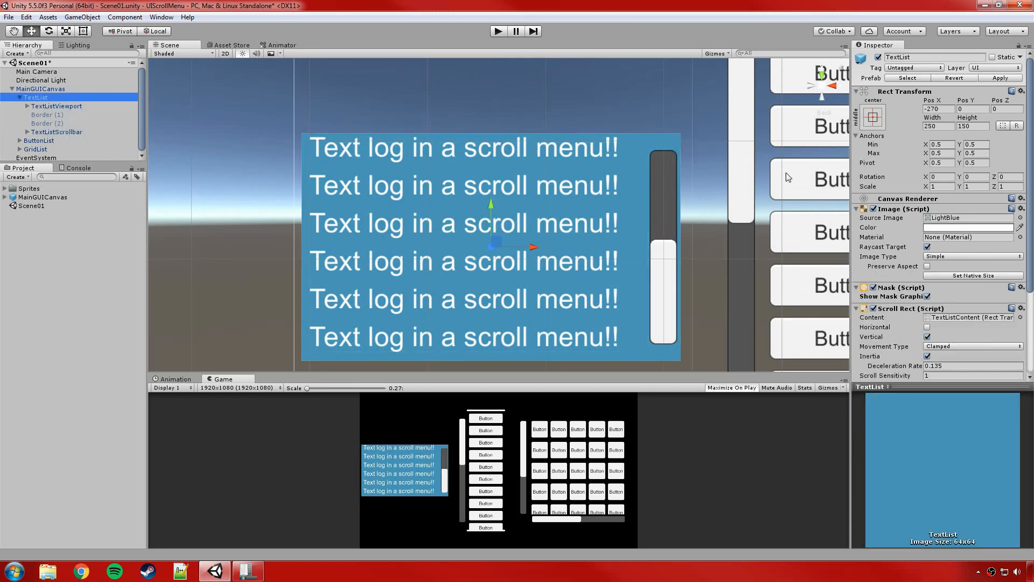
click(45, 110)
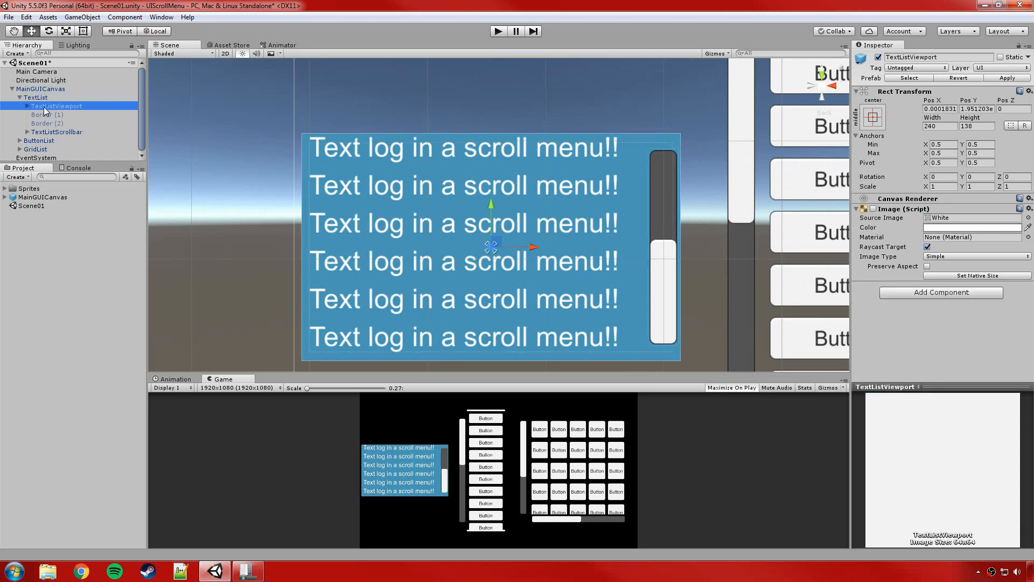
click(873, 209)
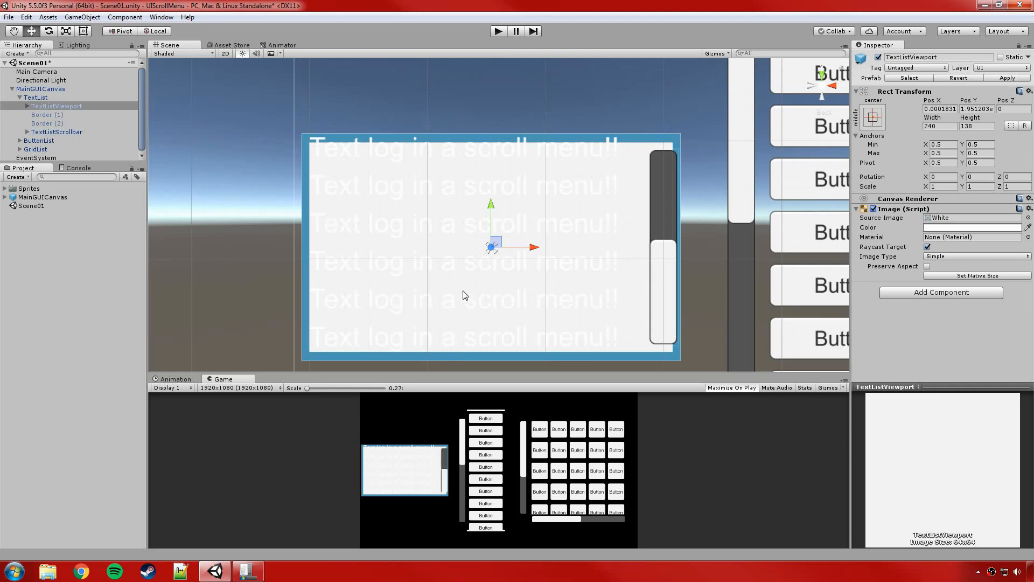
Switch TextListContent's Image component on and off to compare the content area with the viewport.
click(27, 106)
click(53, 115)
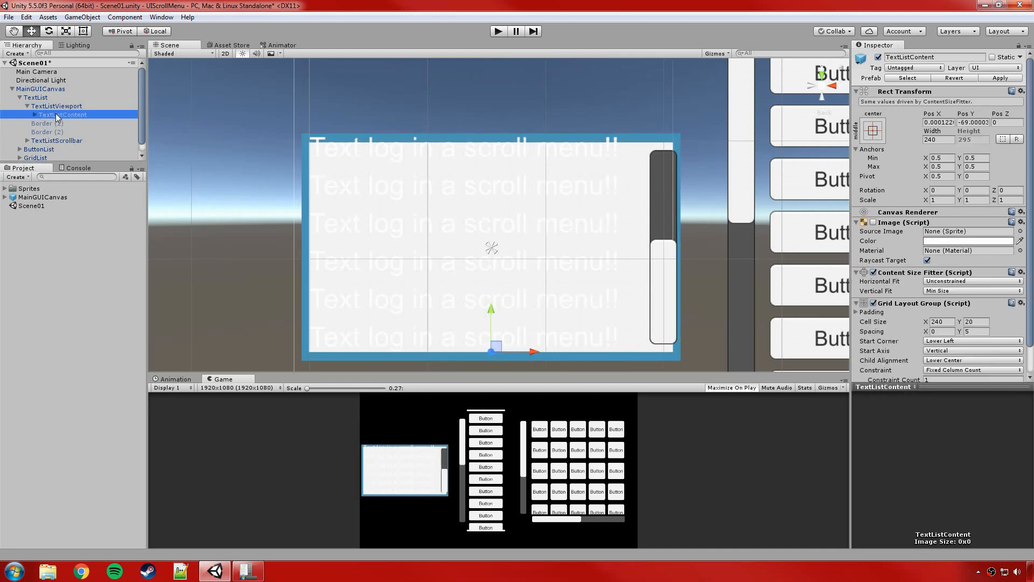
click(872, 222)
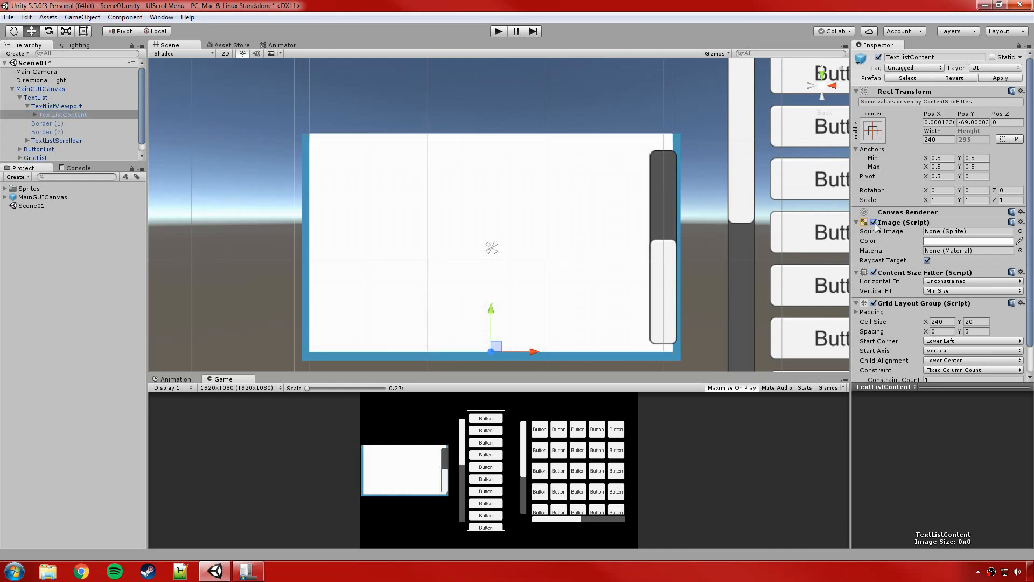
click(872, 222)
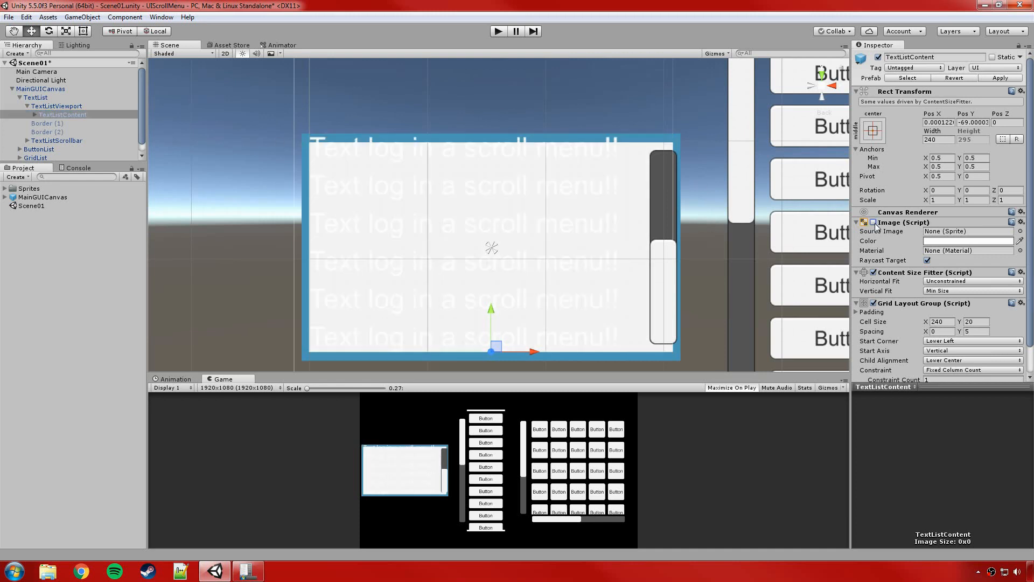
click(873, 222)
click(873, 221)
Examine the nesting from TextList through TextListViewport and TextListContent down to the Text objects, selecting Text through Text (11).
click(35, 98)
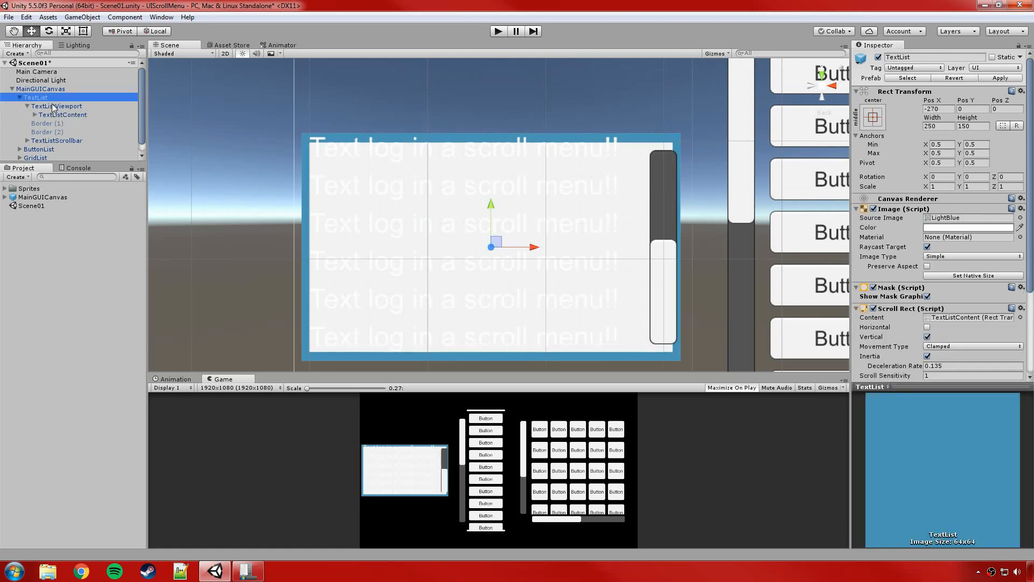
click(53, 106)
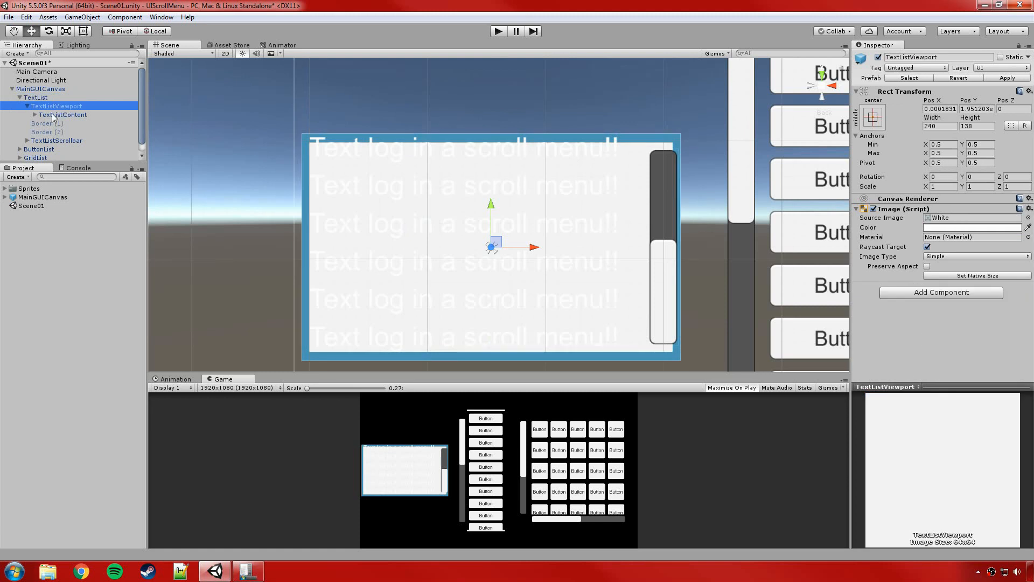
click(51, 114)
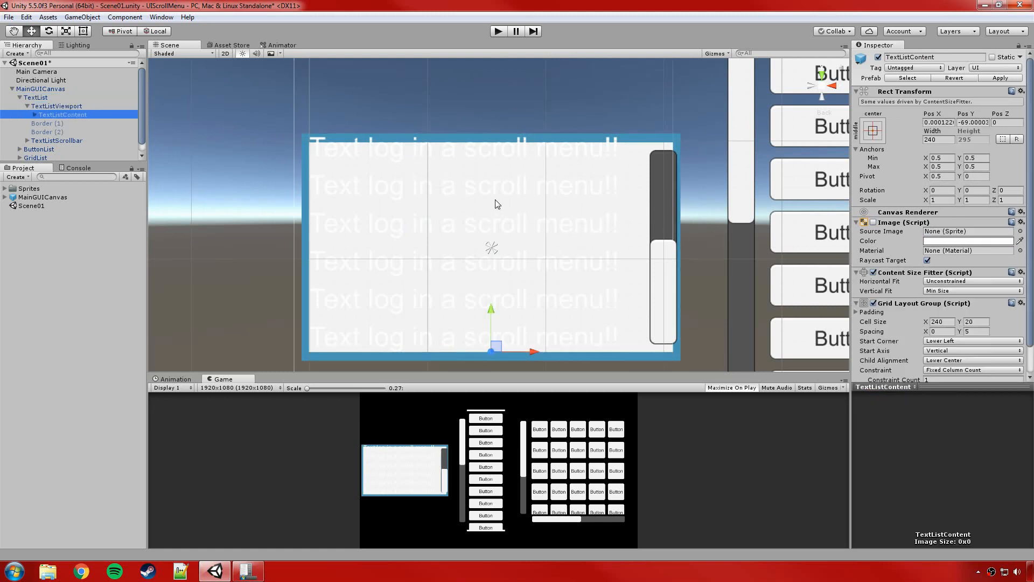
click(35, 115)
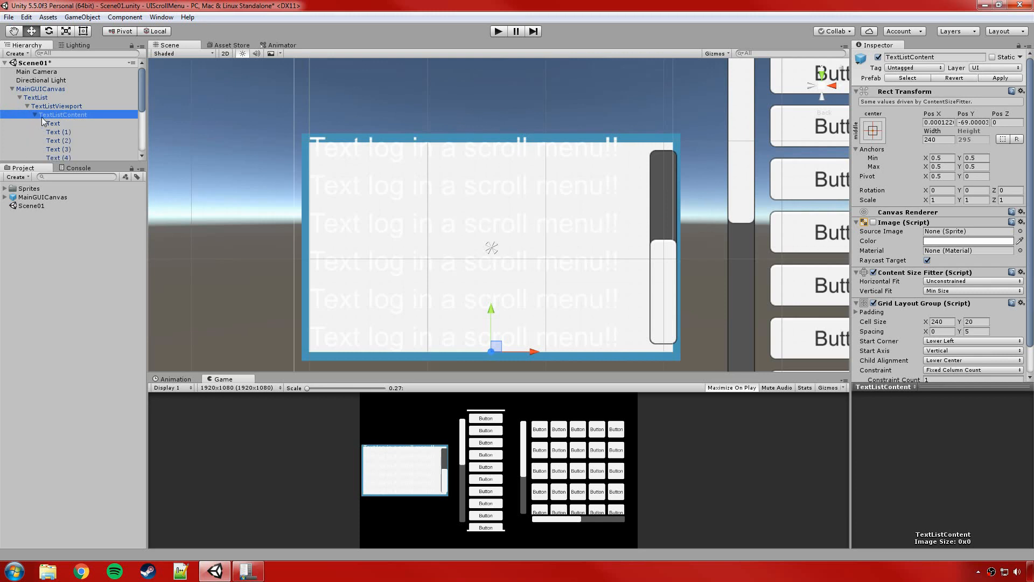
click(53, 123)
scroll(91, 144, down, 5)
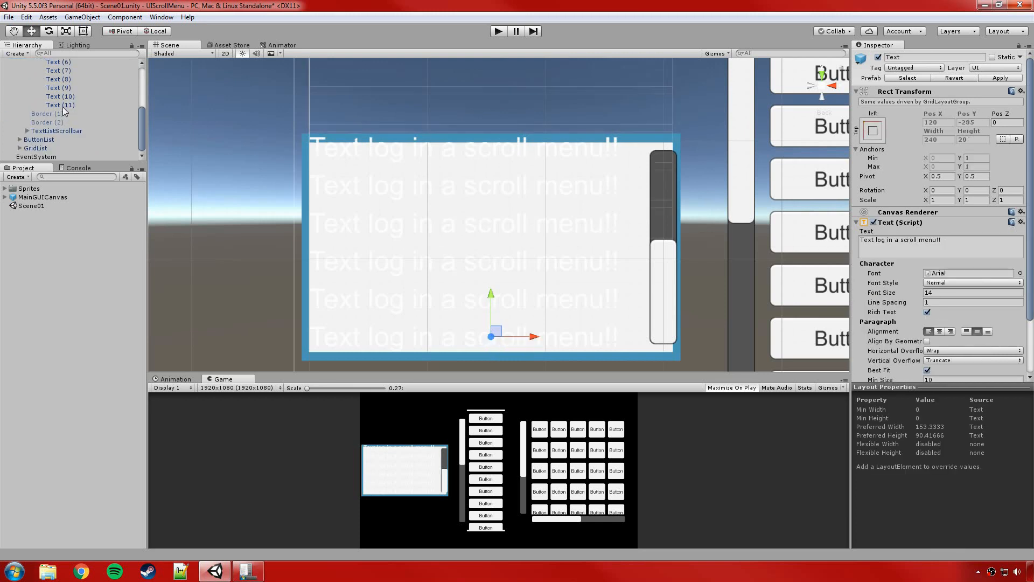
shift+click(63, 105)
scroll(76, 104, up, 3)
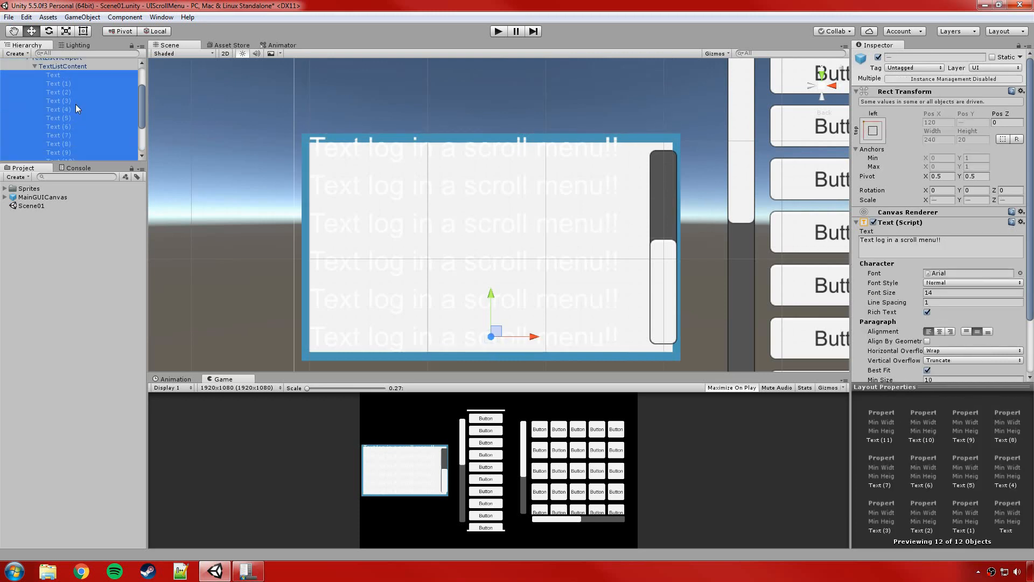
Review the component settings of TextListContent, its parent TextList and TextListViewport.
click(54, 67)
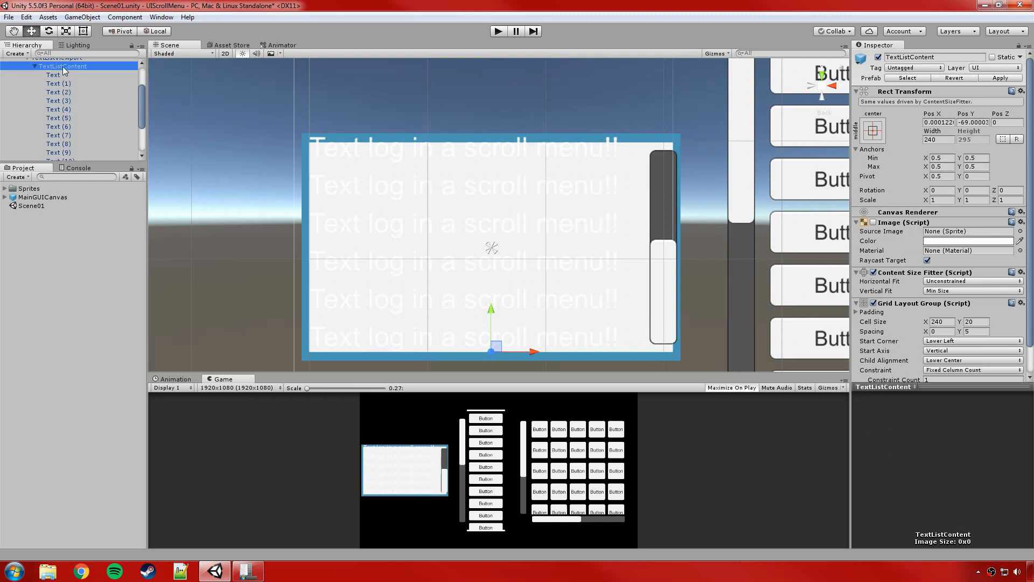
scroll(74, 75, up, 3)
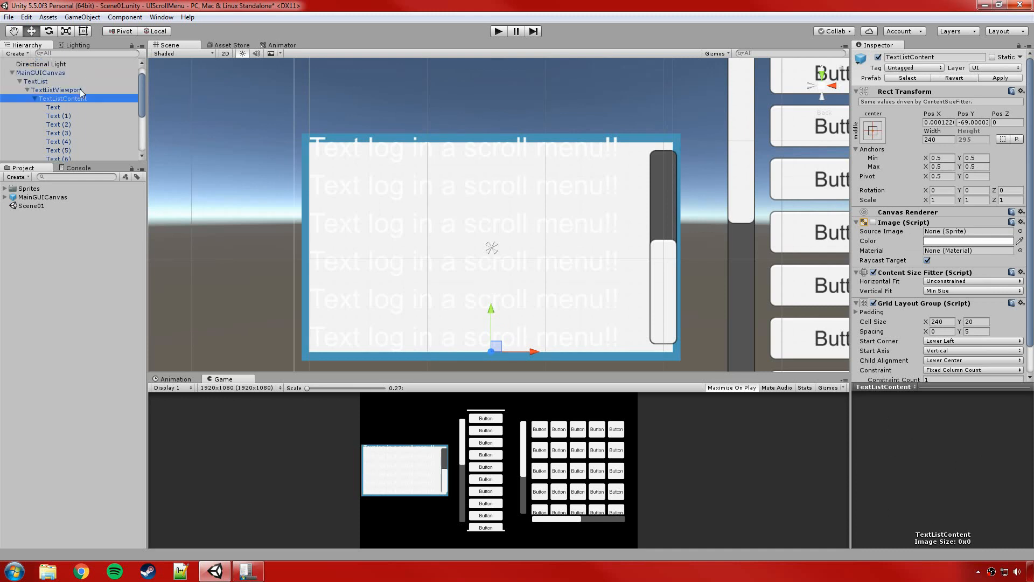
click(36, 82)
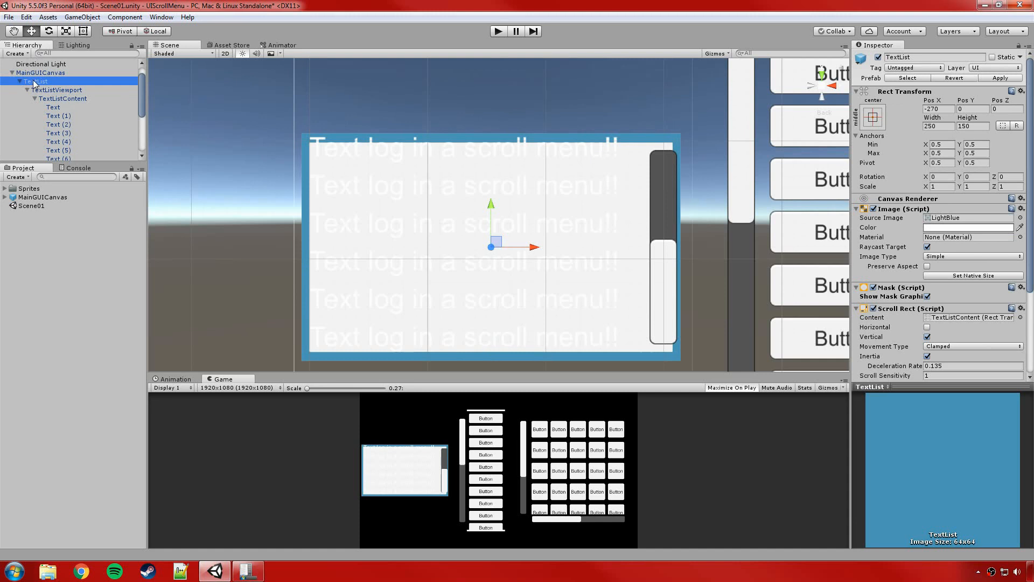
click(59, 90)
click(69, 99)
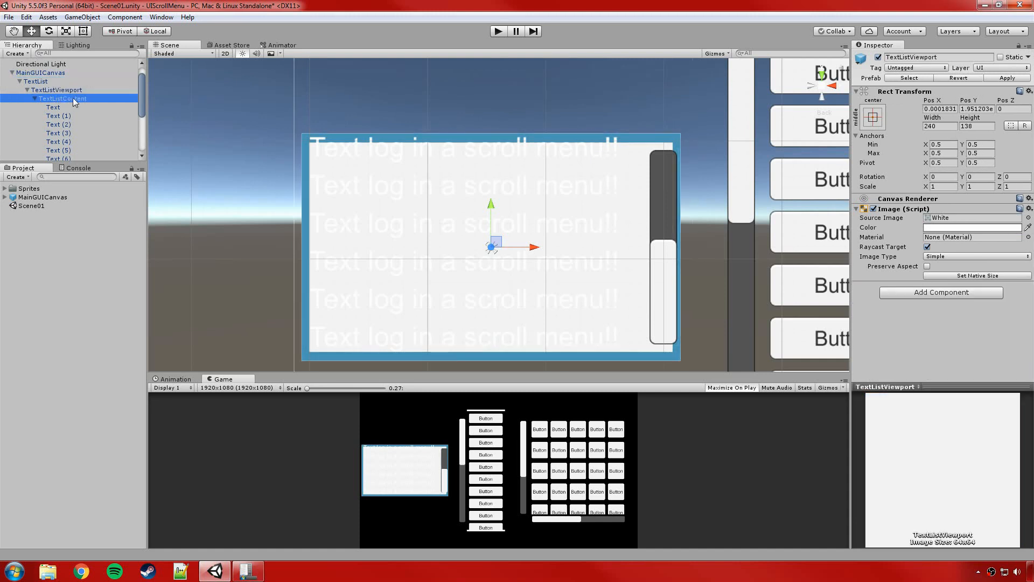
Review the settings and child objects of TextListViewport, TextListContent and their parent TextList.
scroll(60, 107, down, 3)
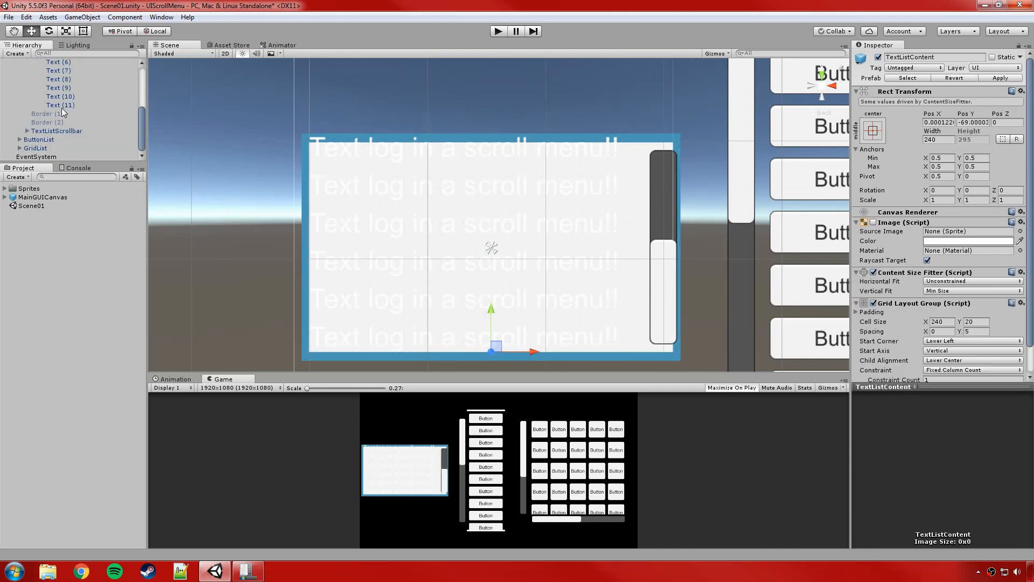
scroll(60, 107, up, 3)
click(60, 90)
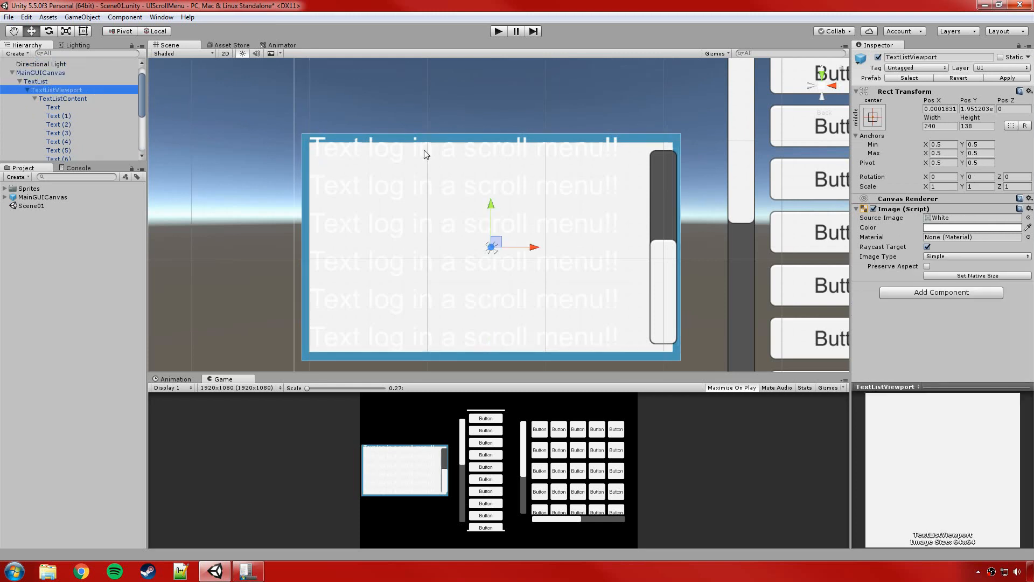
click(58, 99)
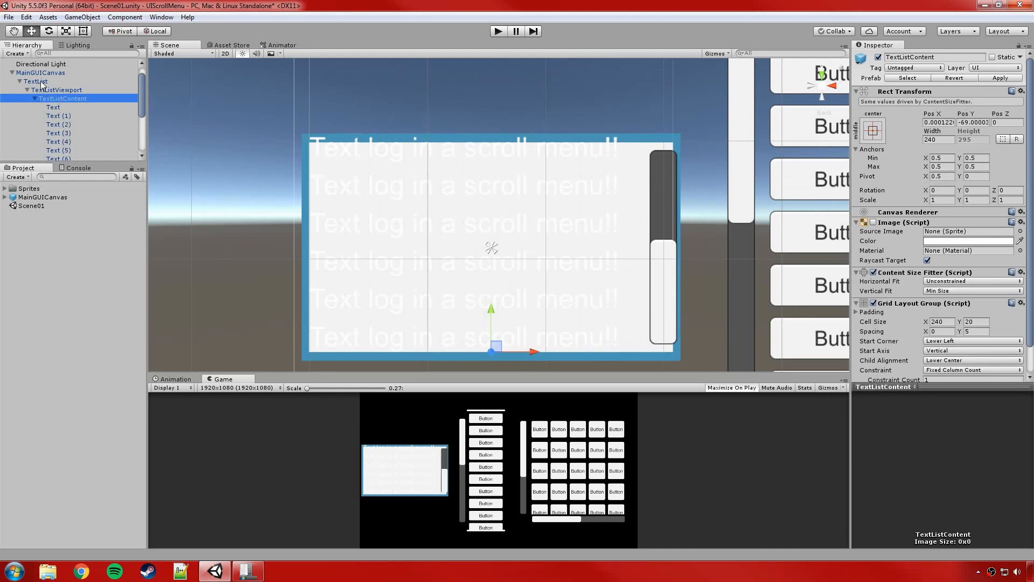
click(42, 81)
scroll(622, 121, down, 5)
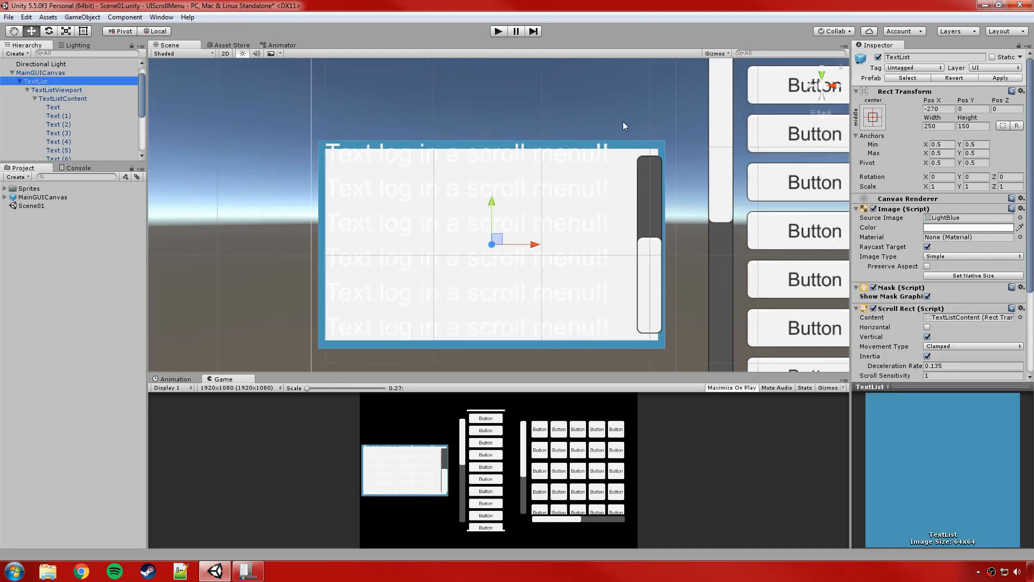
middle_drag(613, 123, 540, 128)
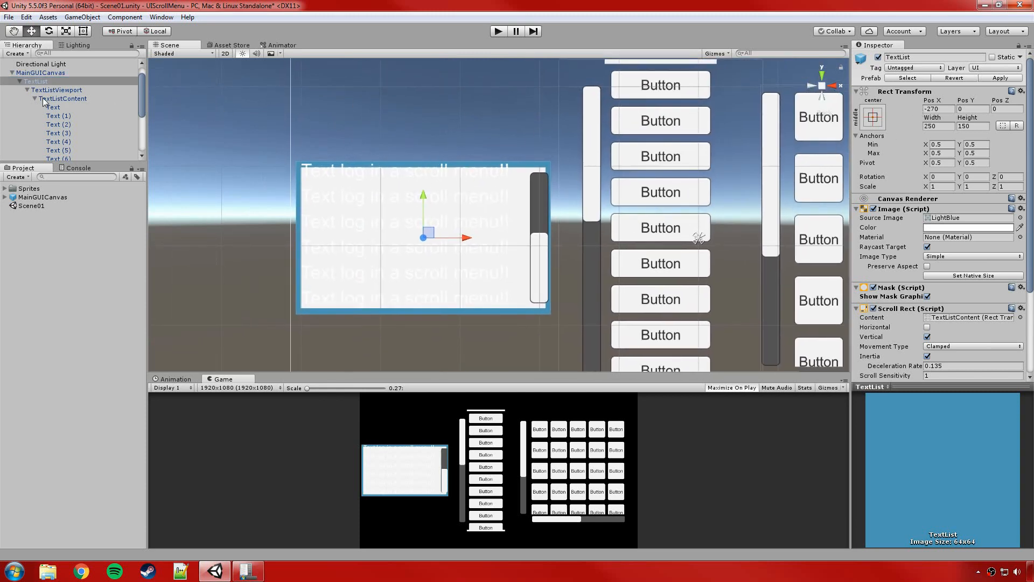
Collapse TextListViewport and TextList in the hierarchy and expand GridList to its nested children.
click(27, 89)
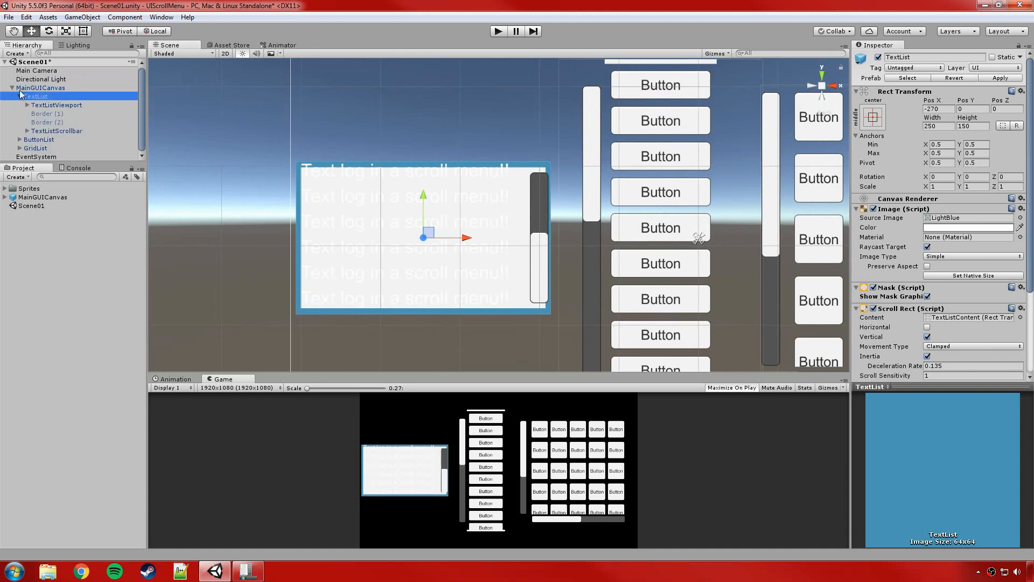
click(20, 96)
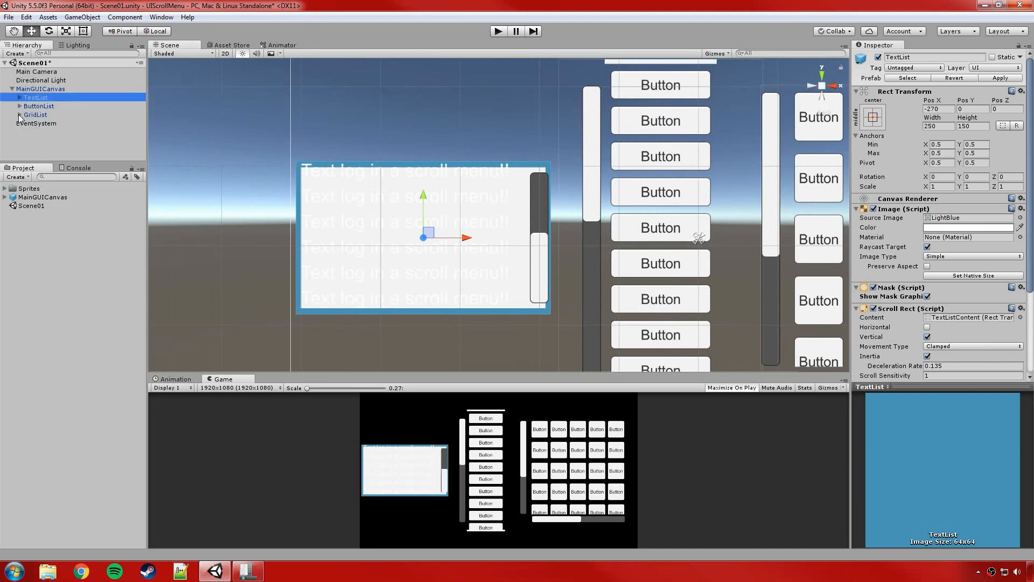
click(20, 114)
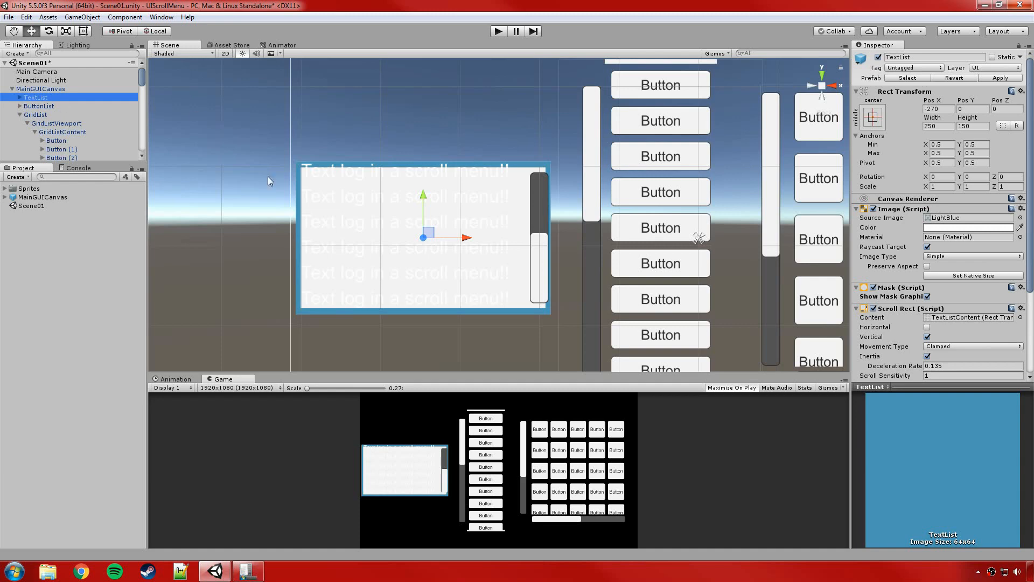
Examine the component settings of GridListContent, GridListViewport and the parent GridList, including its Scroll Rect.
middle_drag(491, 108, 589, 164)
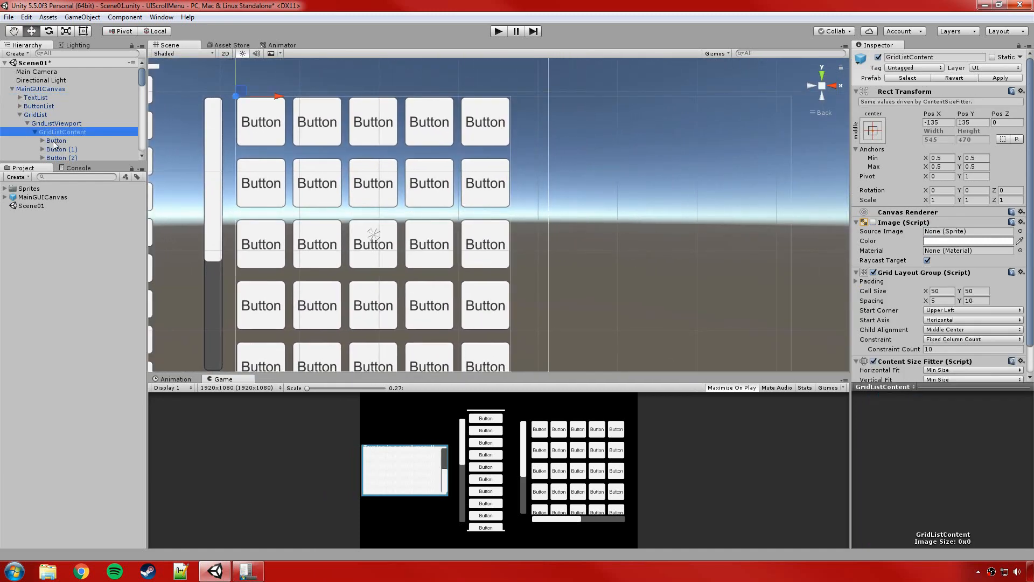
click(47, 124)
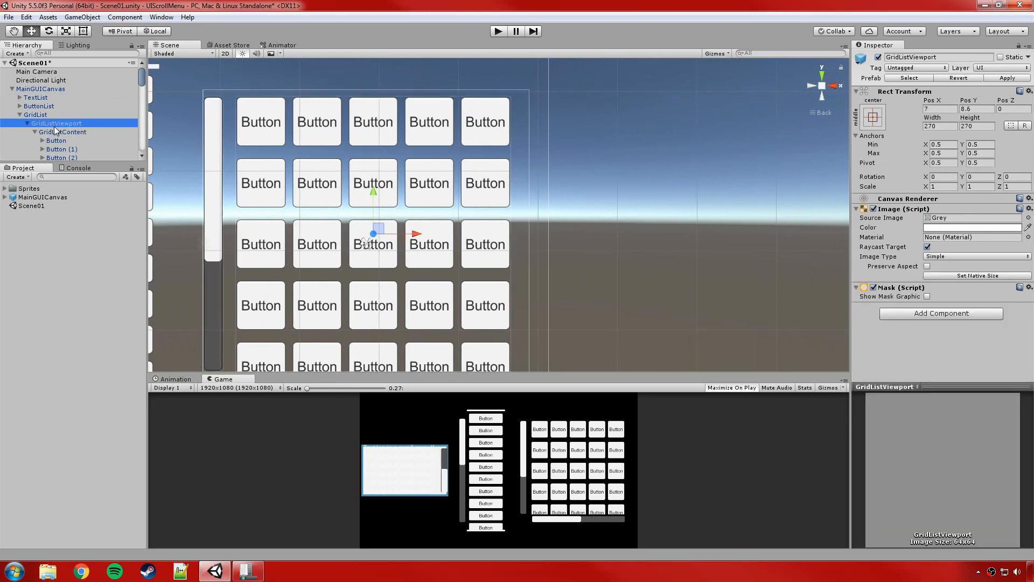
click(25, 115)
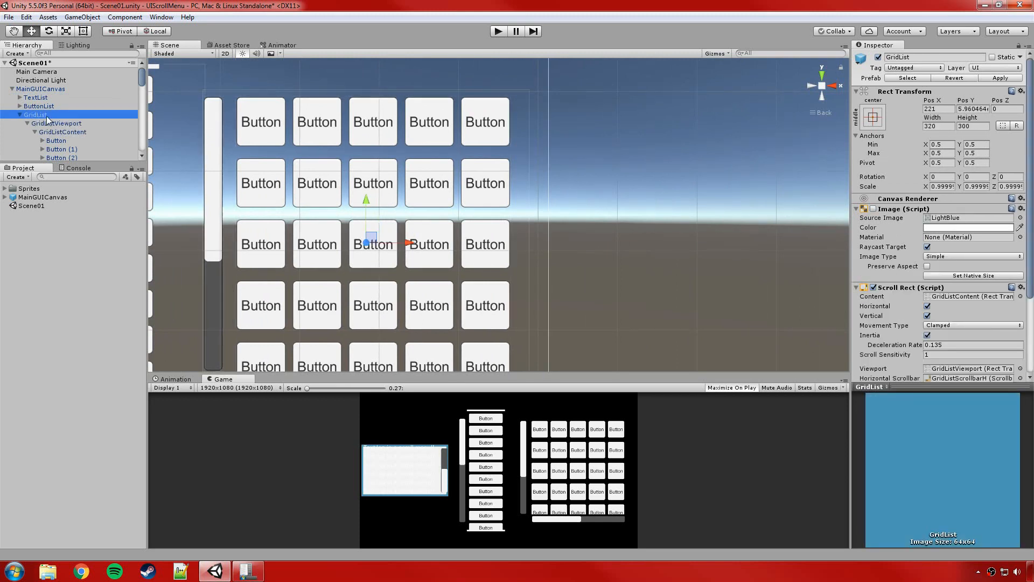
scroll(918, 258, down, 3)
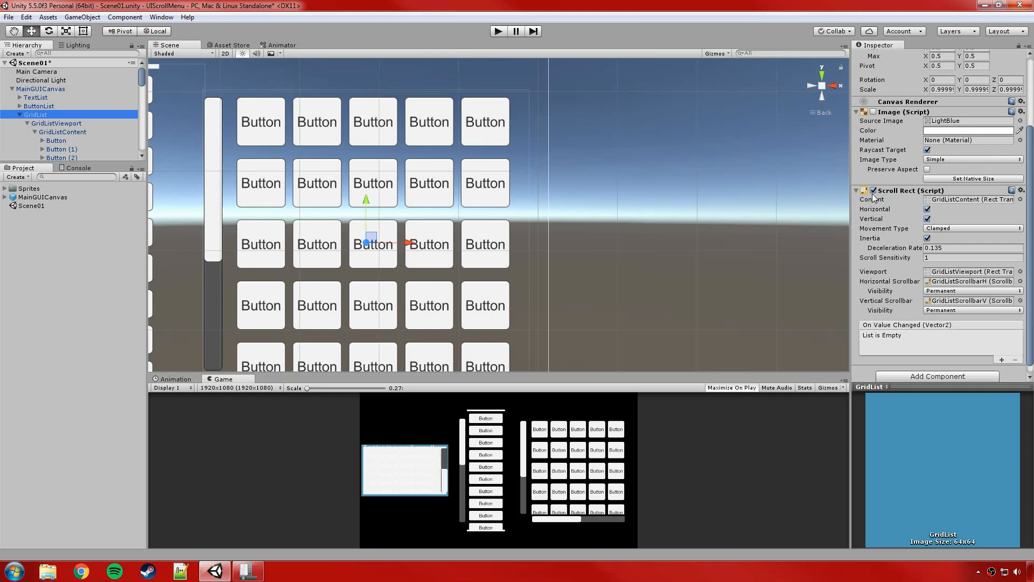
Search the components available for GridList for "scroll" without adding one.
click(941, 375)
text(scro)
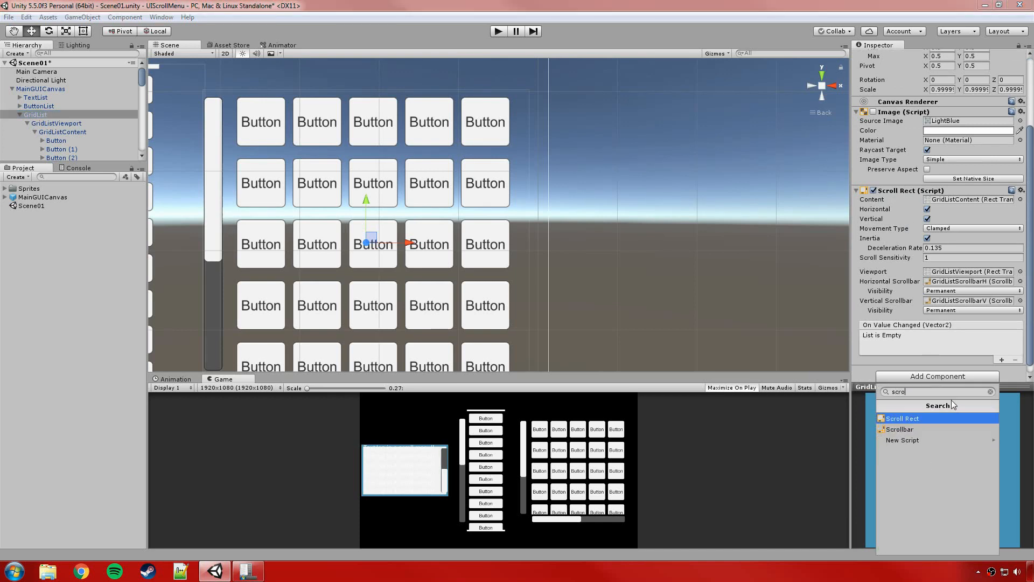
text(ll)
click(990, 391)
click(703, 8)
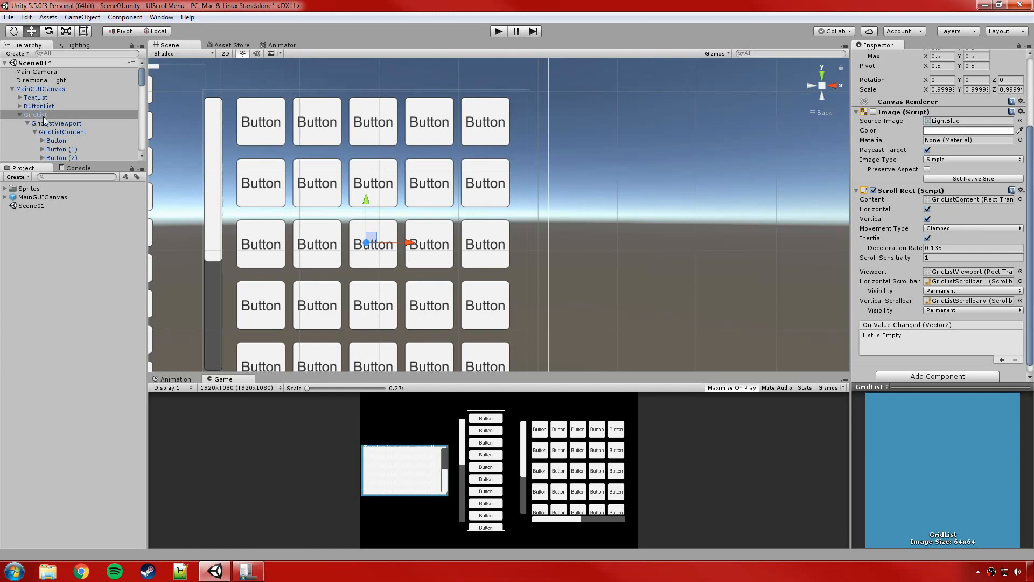
Set the Movement Type of GridList's Scroll Rect to Elastic.
click(75, 134)
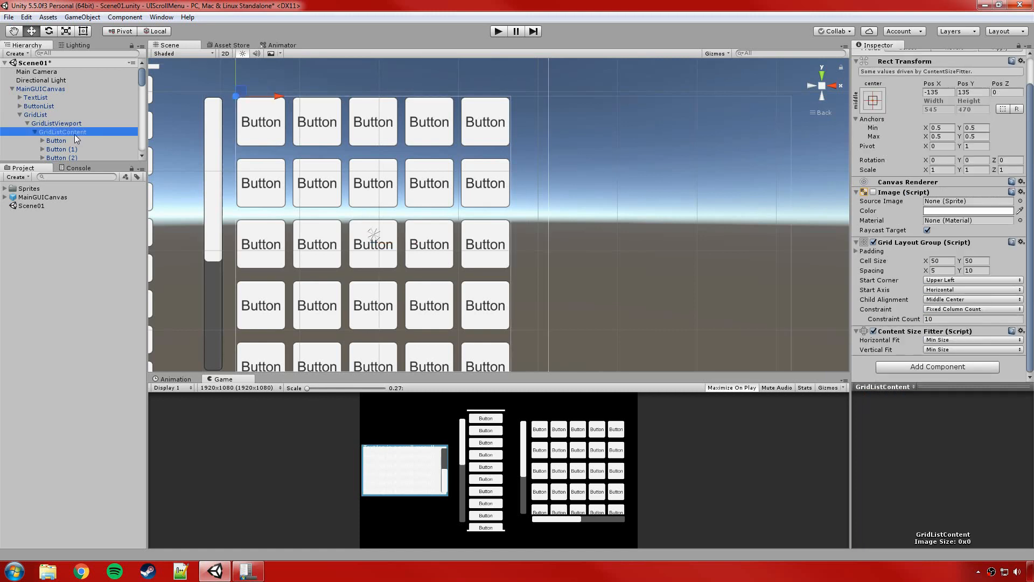
click(39, 114)
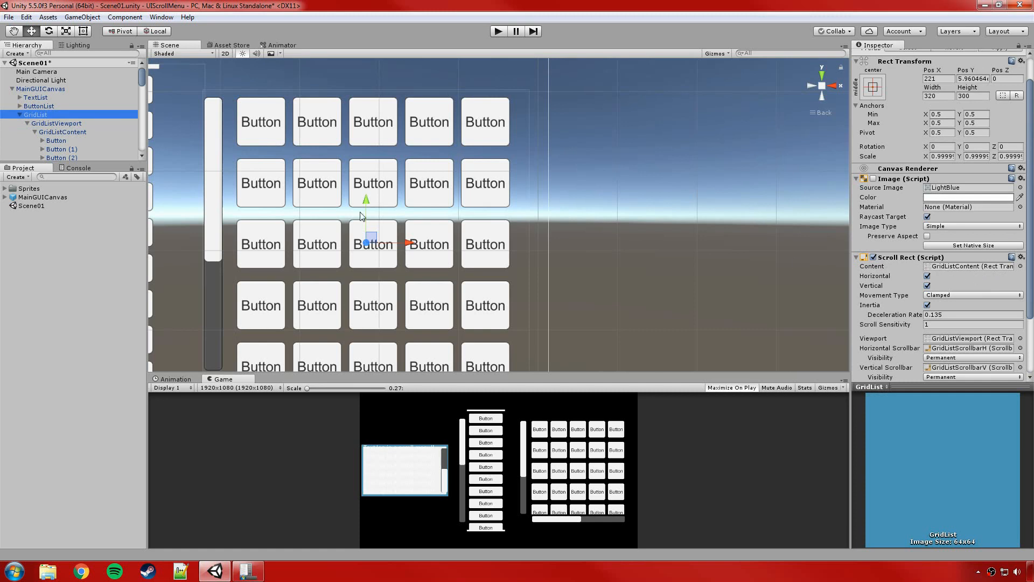
click(951, 295)
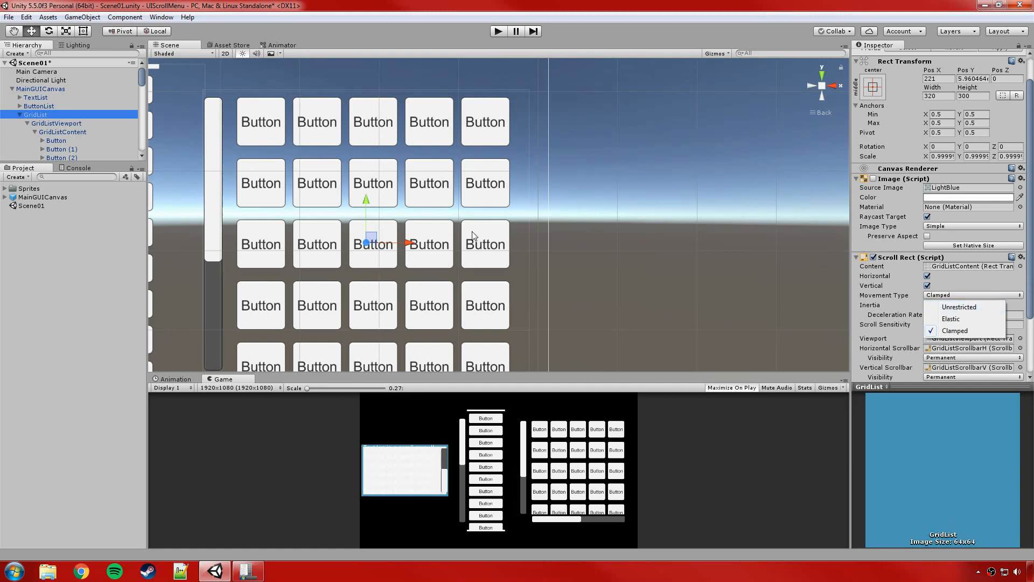
click(951, 319)
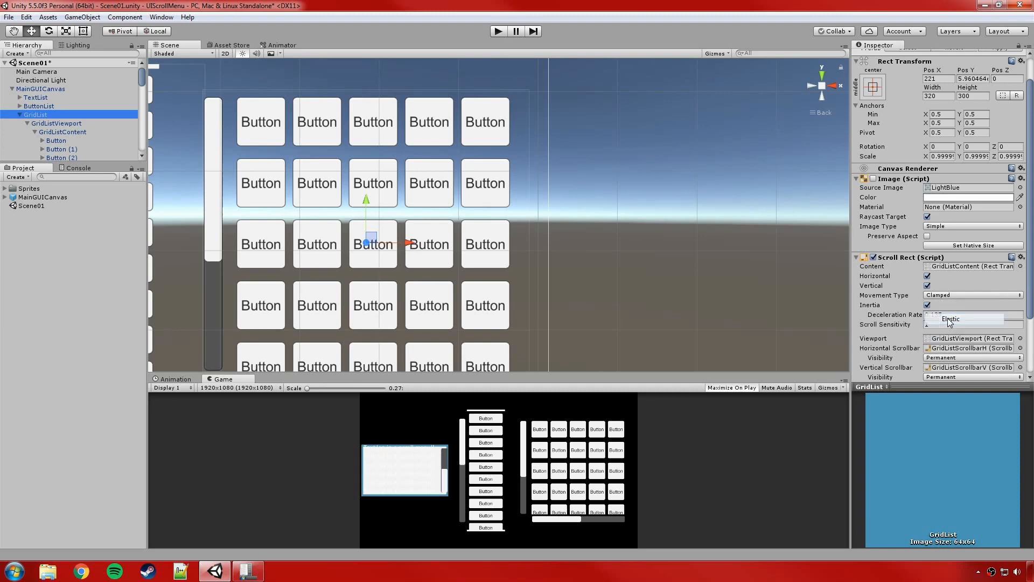
Run the scene, pull the button grid past its edges in several directions to test elastic scrolling, and stop it.
click(498, 31)
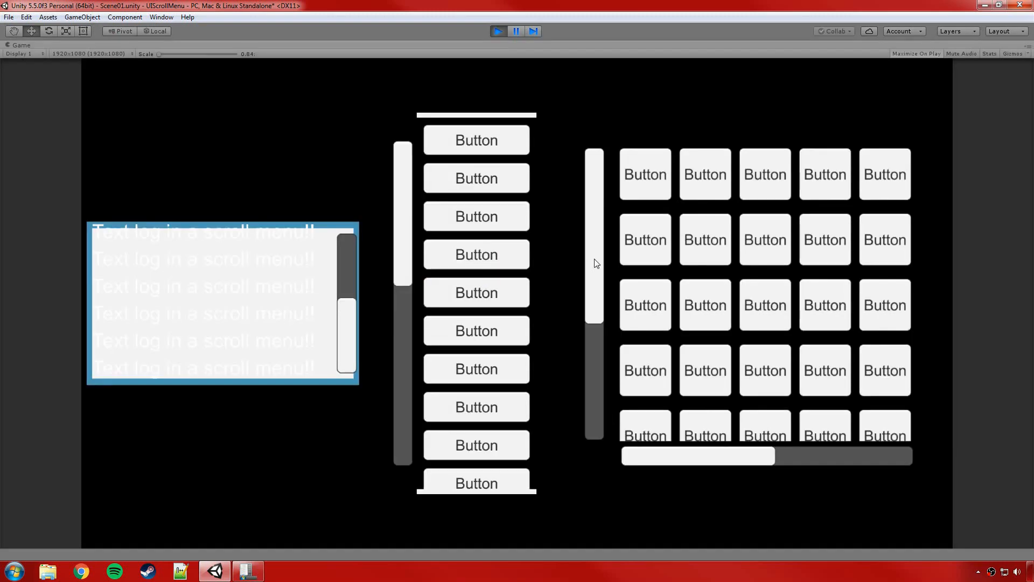
drag(818, 246, 988, 332)
drag(830, 302, 580, 2)
drag(789, 261, 600, 199)
drag(743, 269, 832, 271)
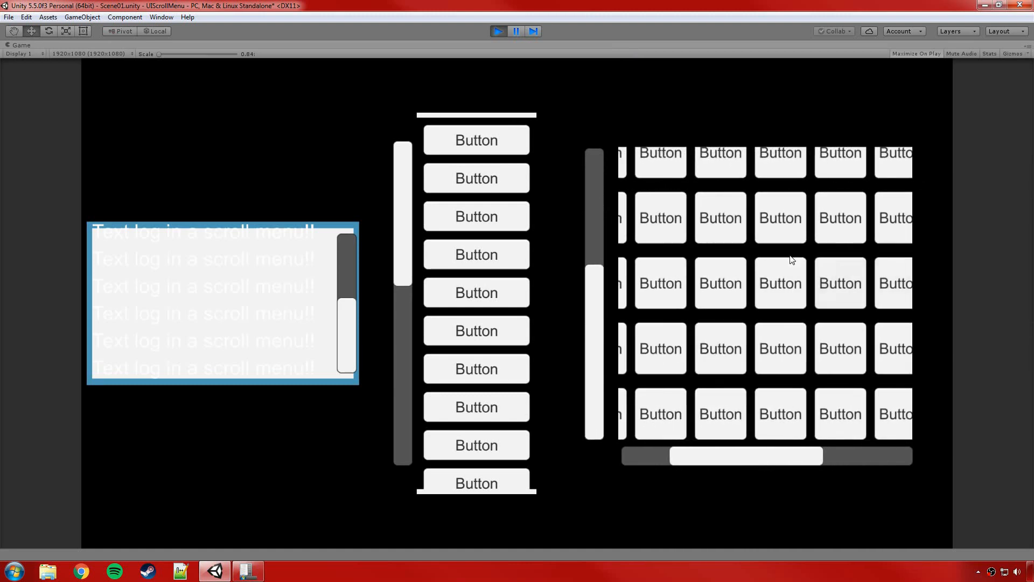
drag(829, 105, 777, 216)
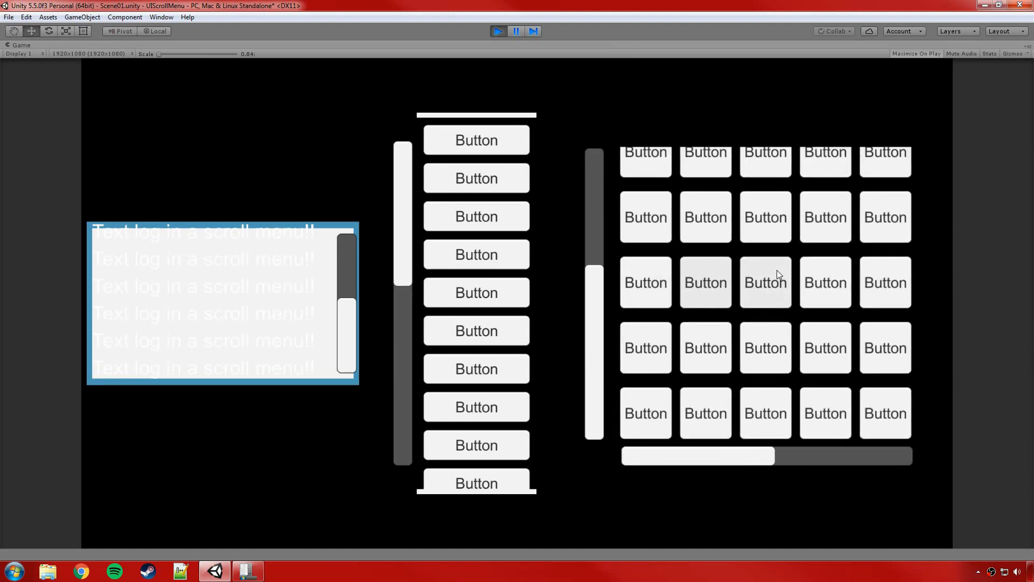
drag(802, 156, 833, 378)
drag(786, 303, 691, 311)
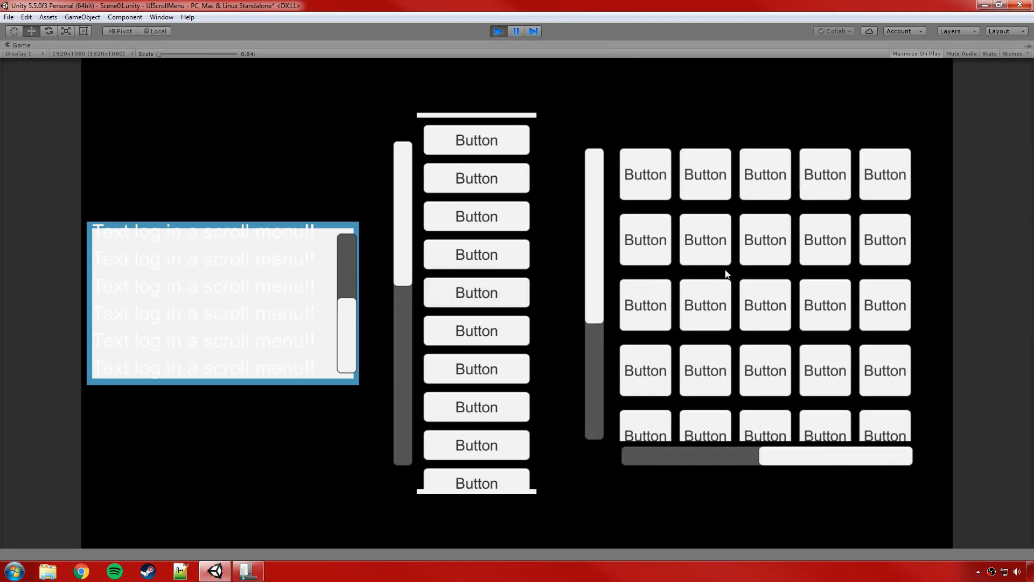
click(496, 30)
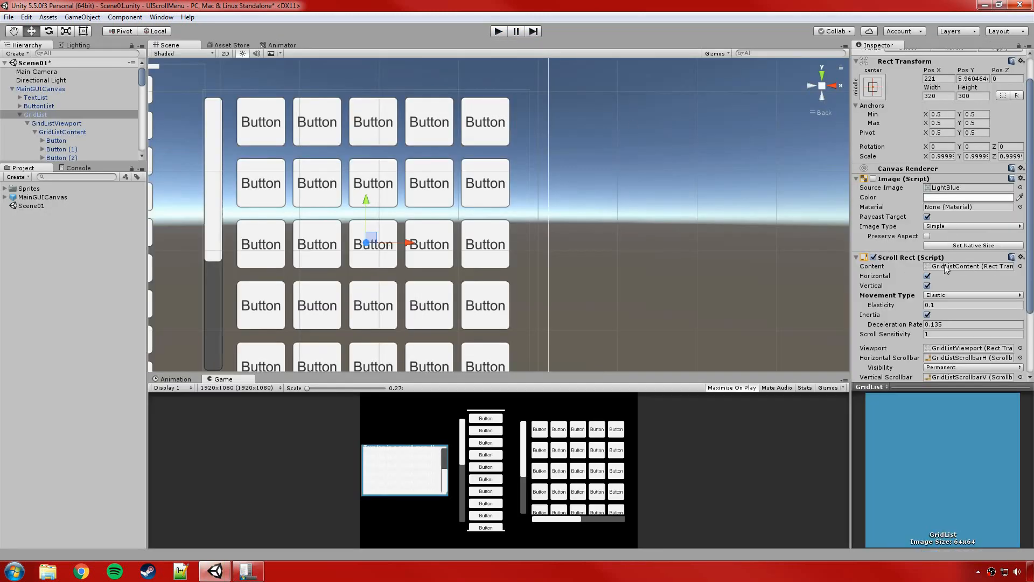
Set the Movement Type of GridList's Scroll Rect to Clamped and apply the change to the prefab.
click(941, 299)
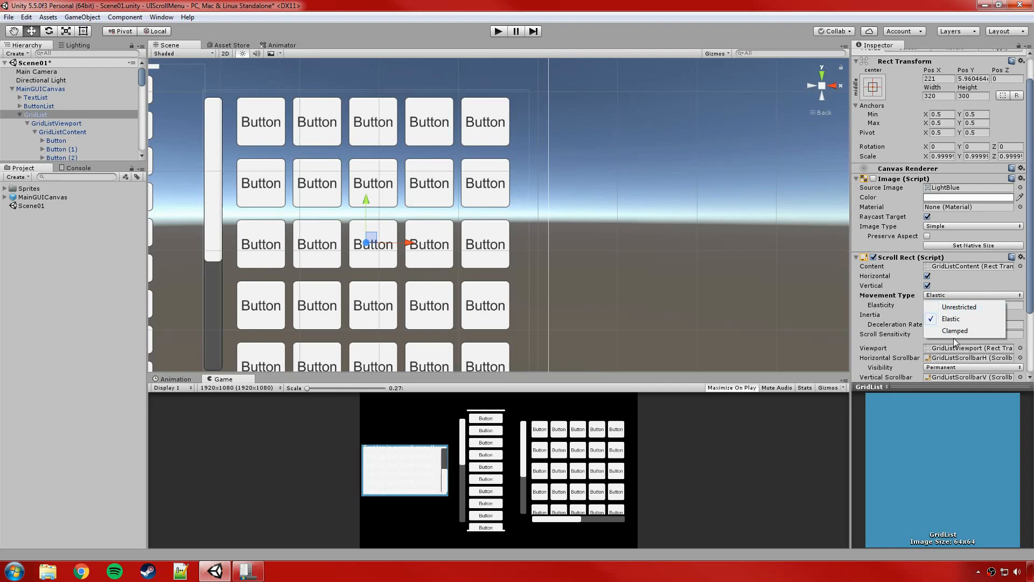
click(948, 328)
scroll(995, 59, up, 2)
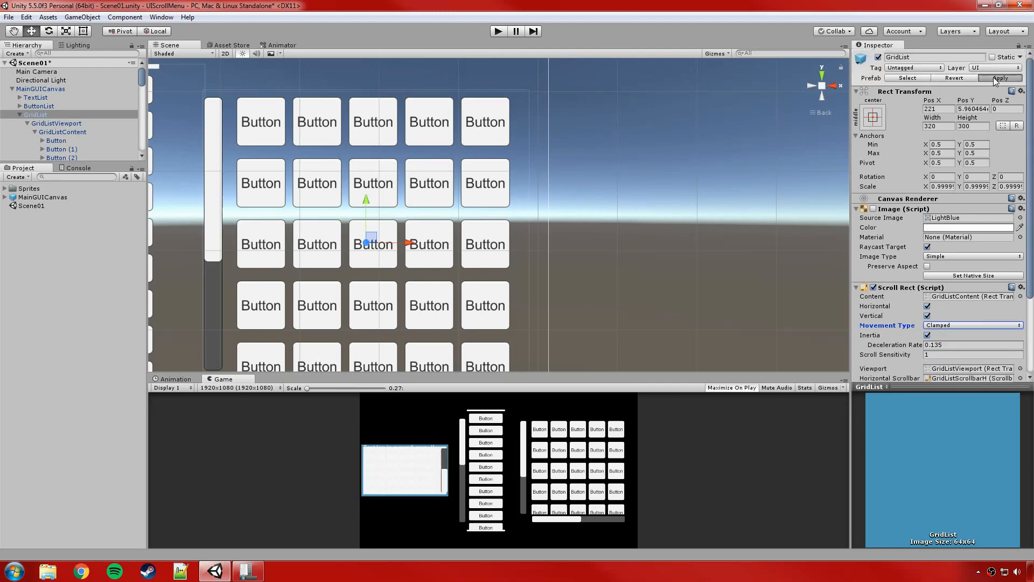
click(994, 78)
Run the scene, scroll the button grid vertically and horizontally to test clamped movement, and stop it.
click(498, 31)
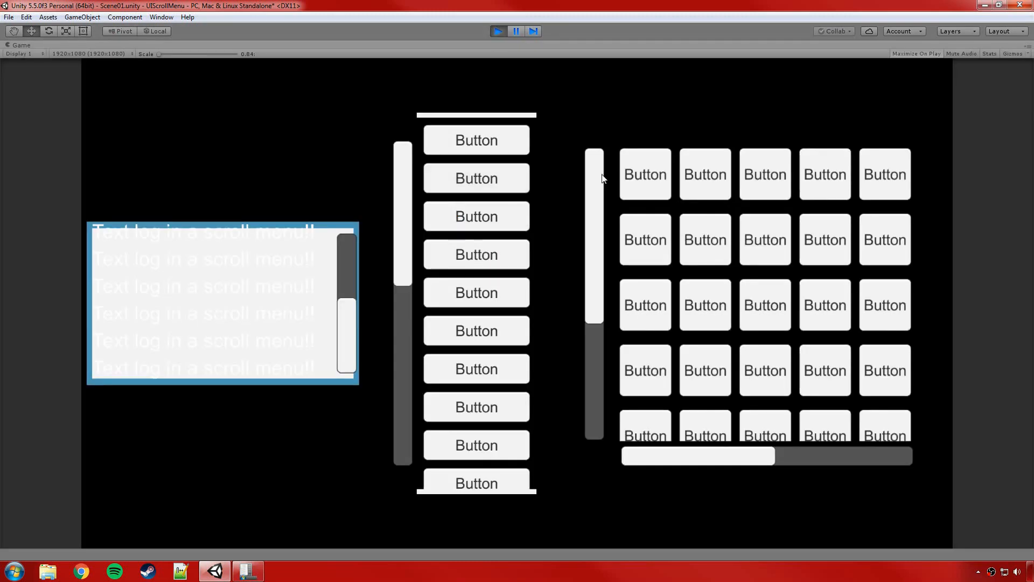
scroll(845, 270, down, 3)
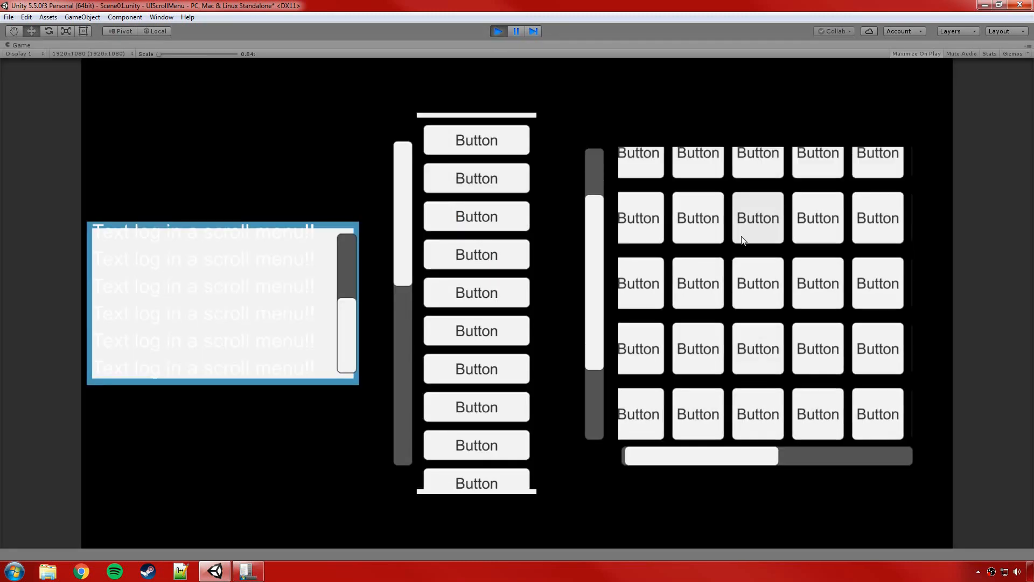
drag(825, 318, 501, 300)
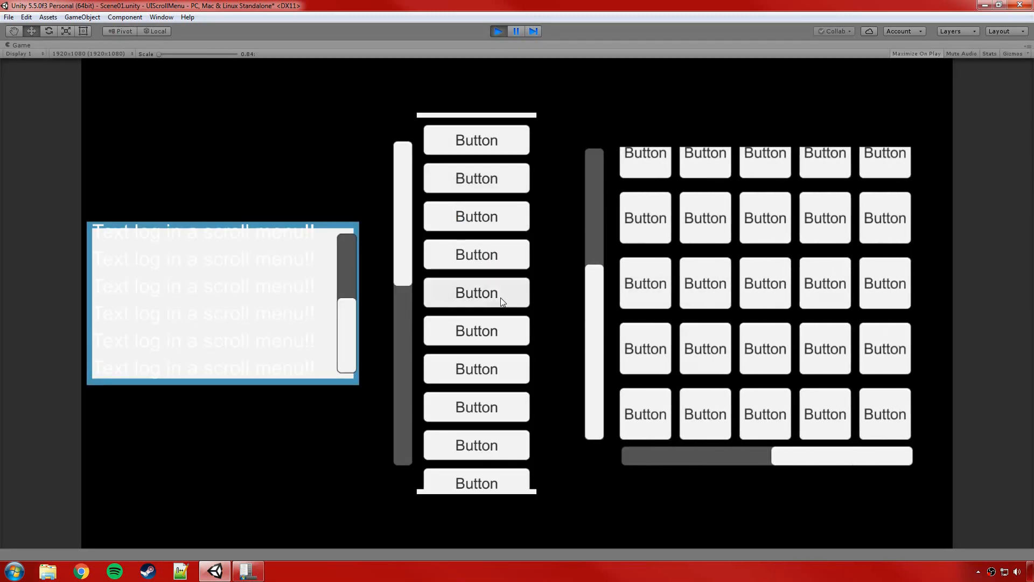
drag(811, 303, 722, 314)
drag(797, 458, 653, 481)
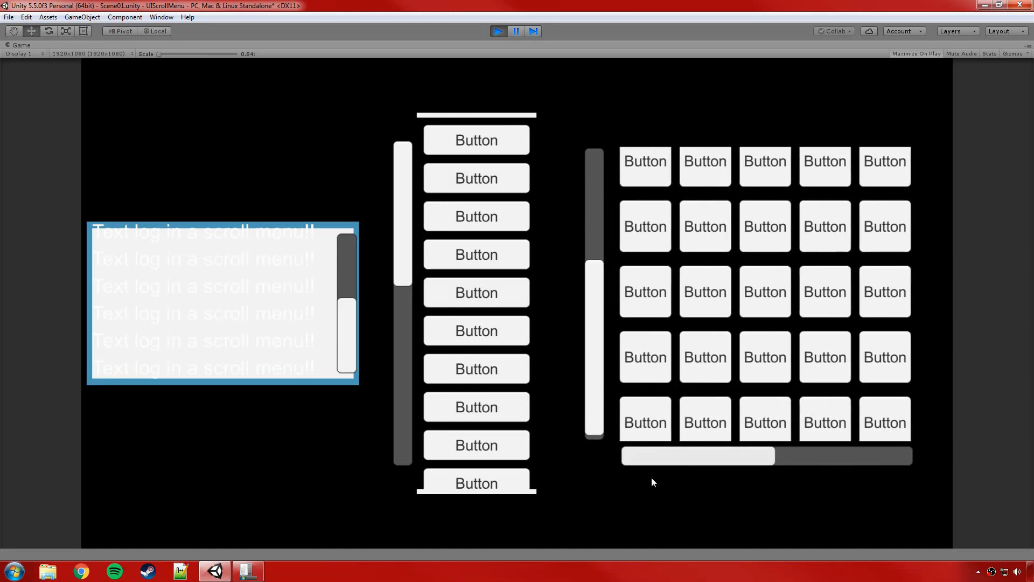
click(496, 30)
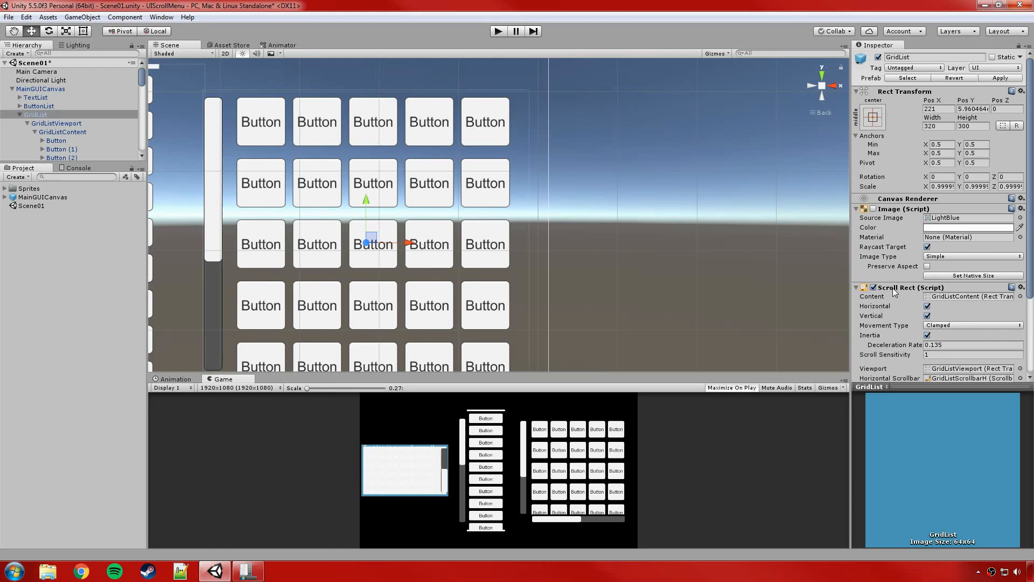
Review GridList's Scroll Rect inertia, sensitivity, viewport and scrollbar settings, and inspect the area covered by GridListViewport.
scroll(894, 291, down, 3)
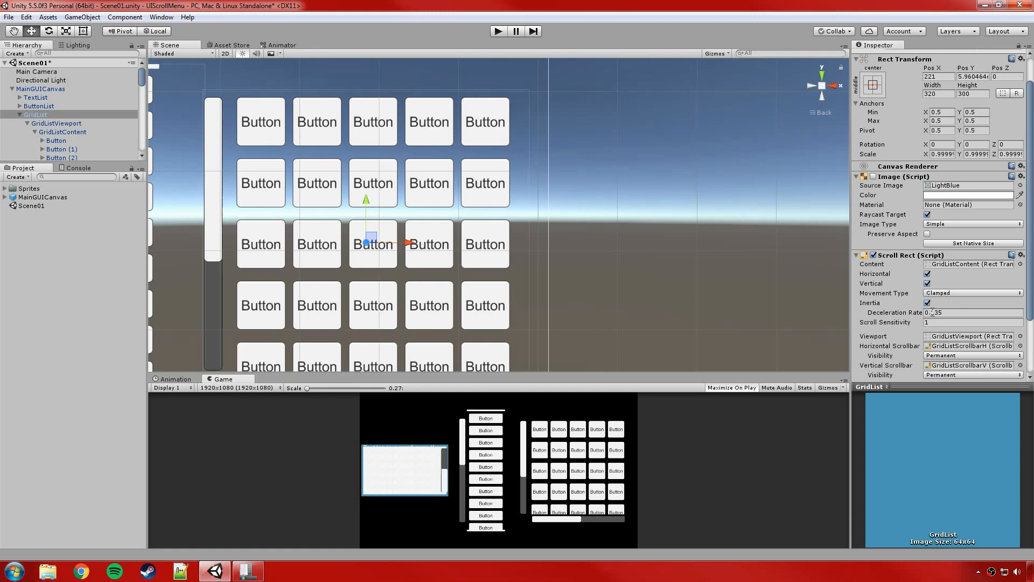
scroll(936, 313, down, 2)
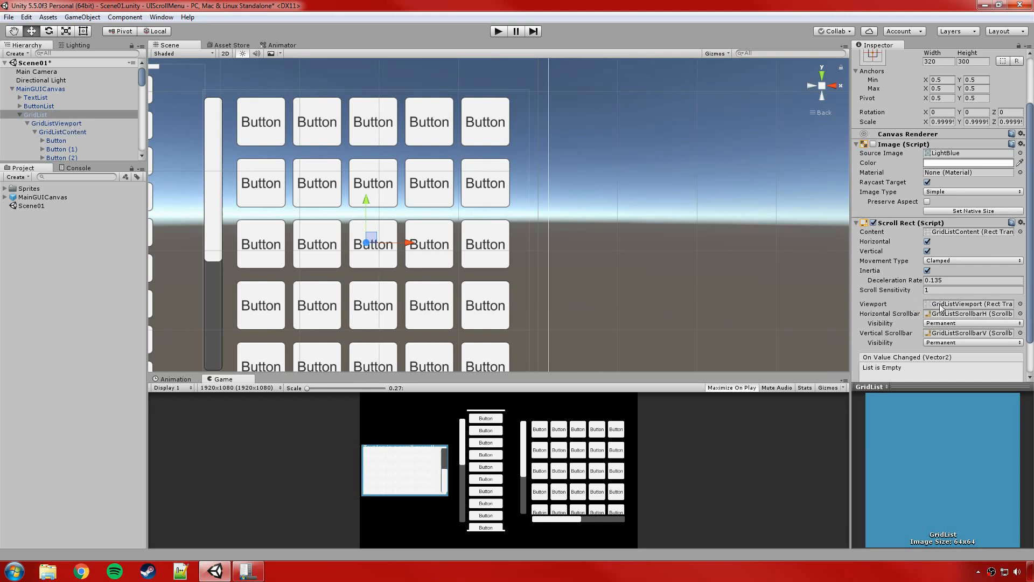
click(55, 124)
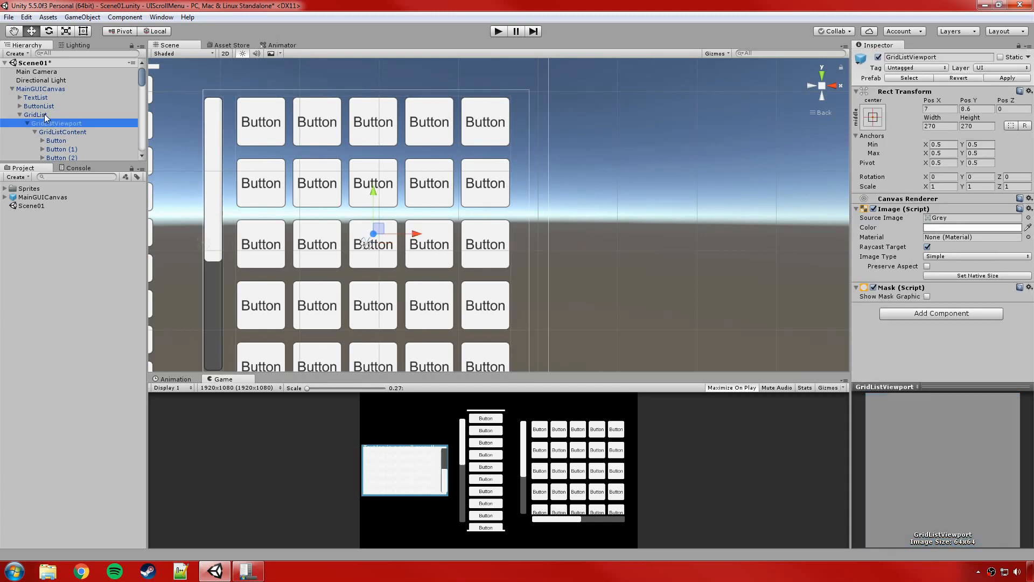
scroll(331, 79, up, 3)
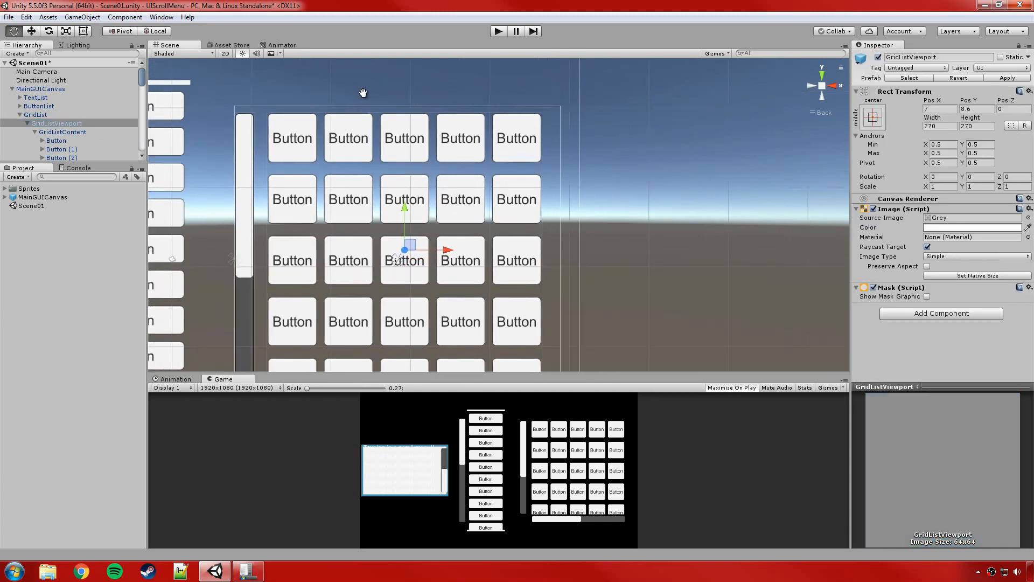
mouse_move(251, 78)
middle_down()
mouse_move(266, 85)
mouse_move(257, 80)
middle_up()
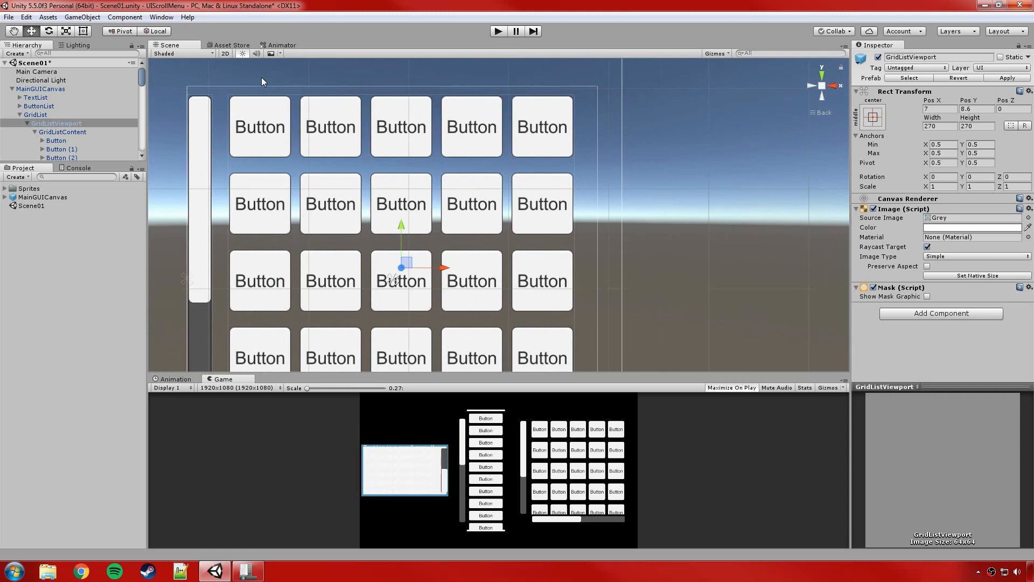
Try moving GridListViewport diagonally away from its scrollbars and undo the move.
click(60, 131)
click(60, 123)
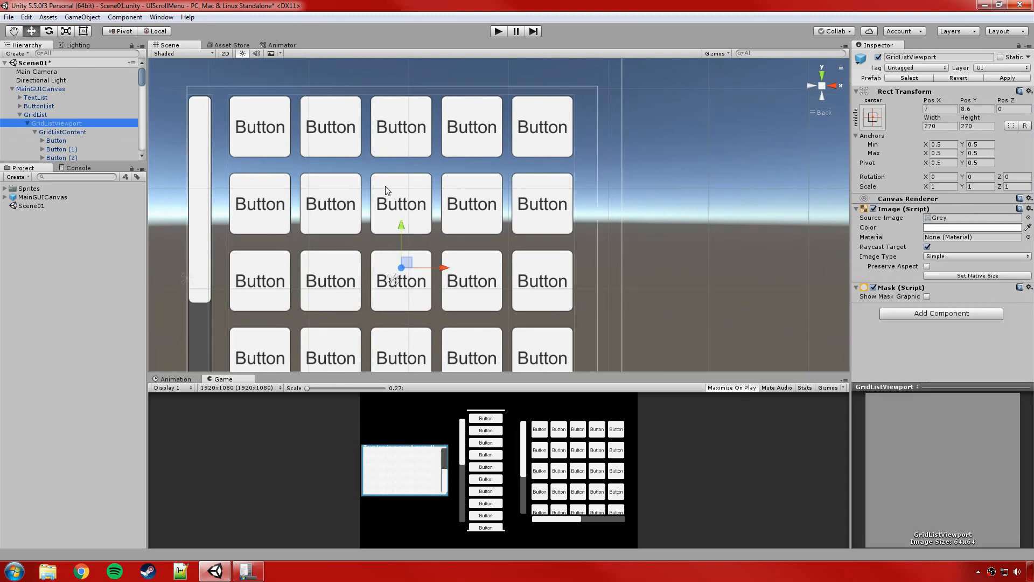
drag(409, 261, 537, 334)
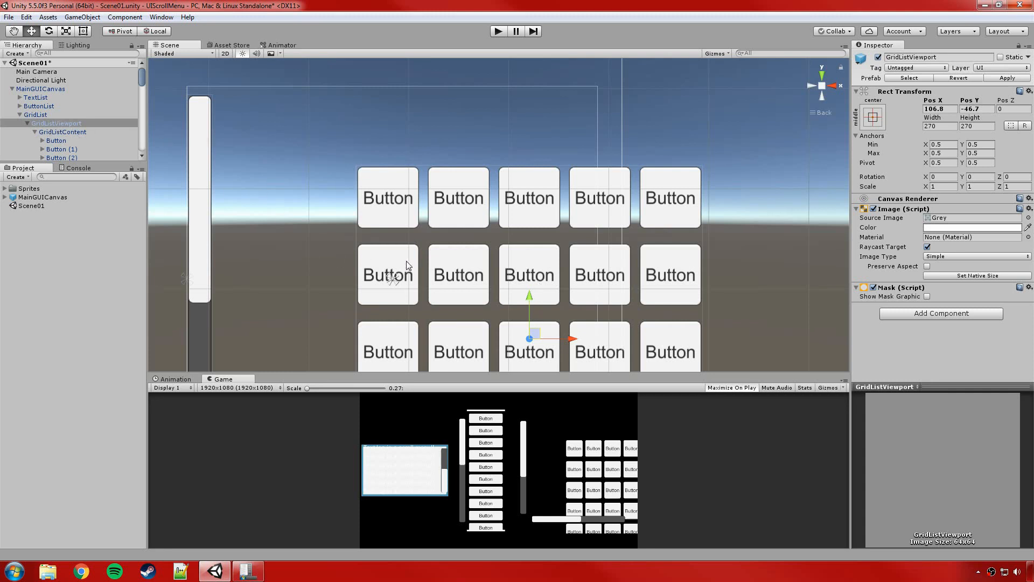
drag(533, 334, 397, 270)
key(ctrl+z)
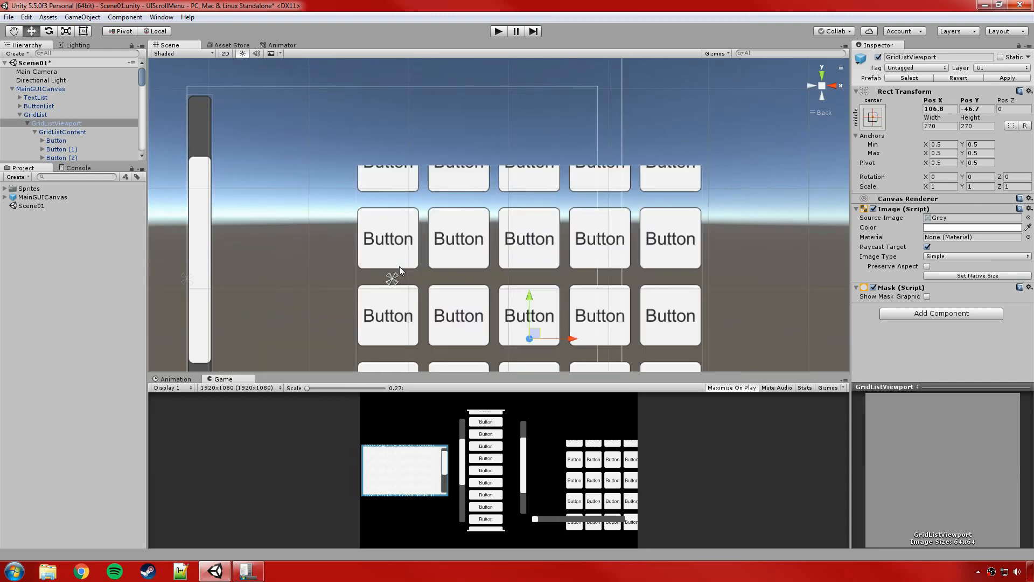
key(ctrl+y)
scroll(407, 264, down, 1)
scroll(607, 295, down, 4)
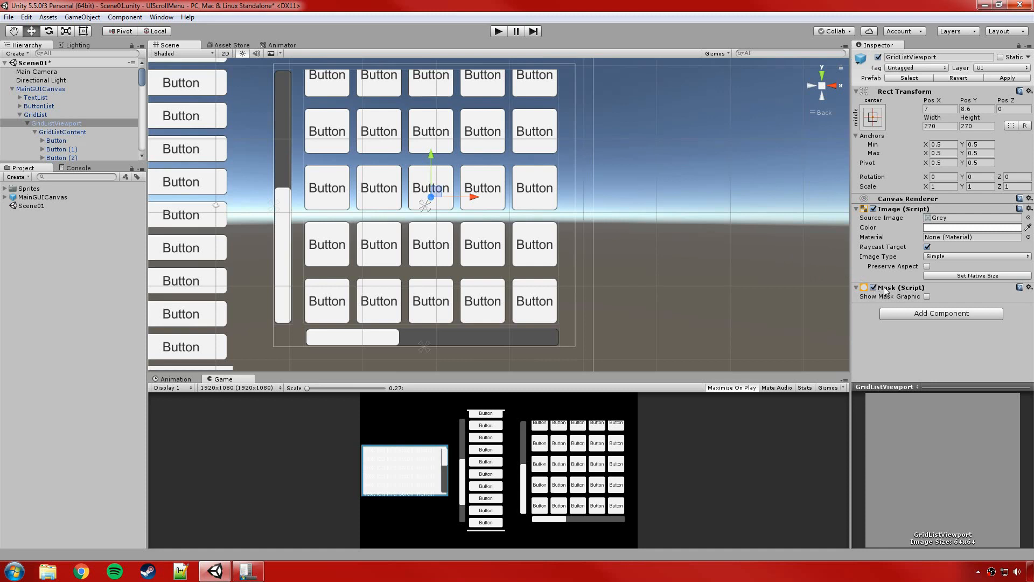
Search the available components for "mask" on GridListViewport and dismiss the list without adding one.
click(909, 316)
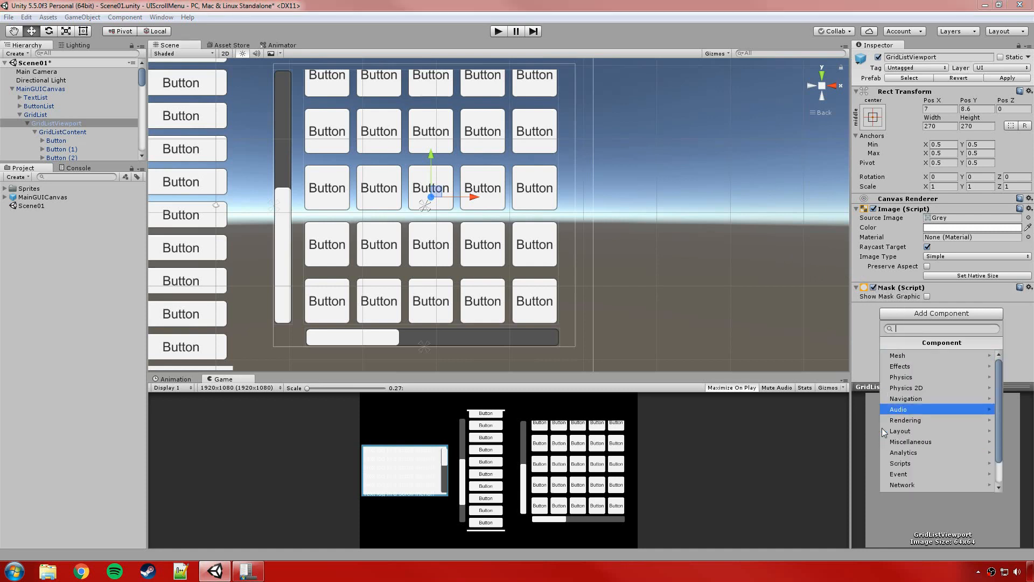
text(mask)
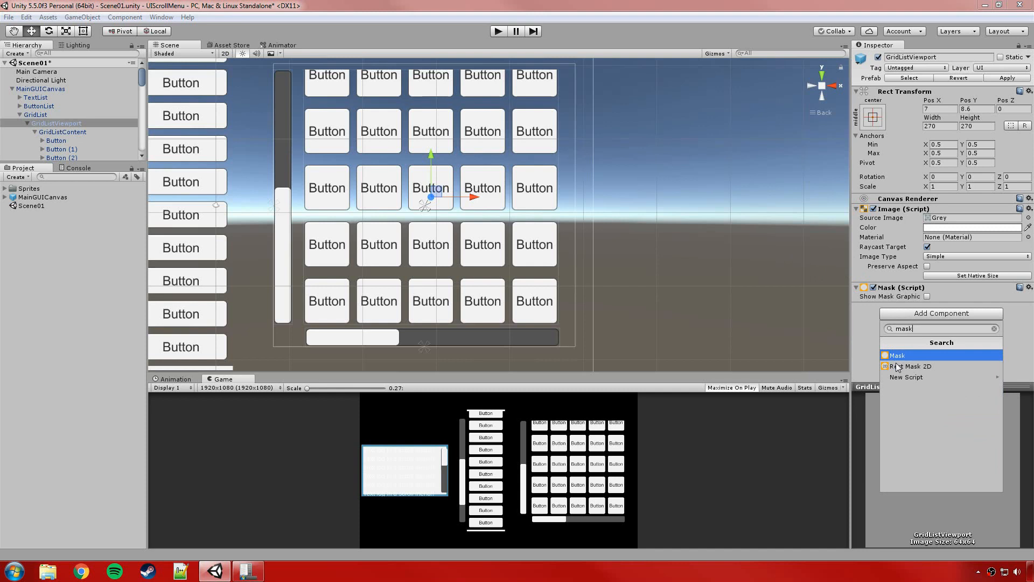
click(1025, 332)
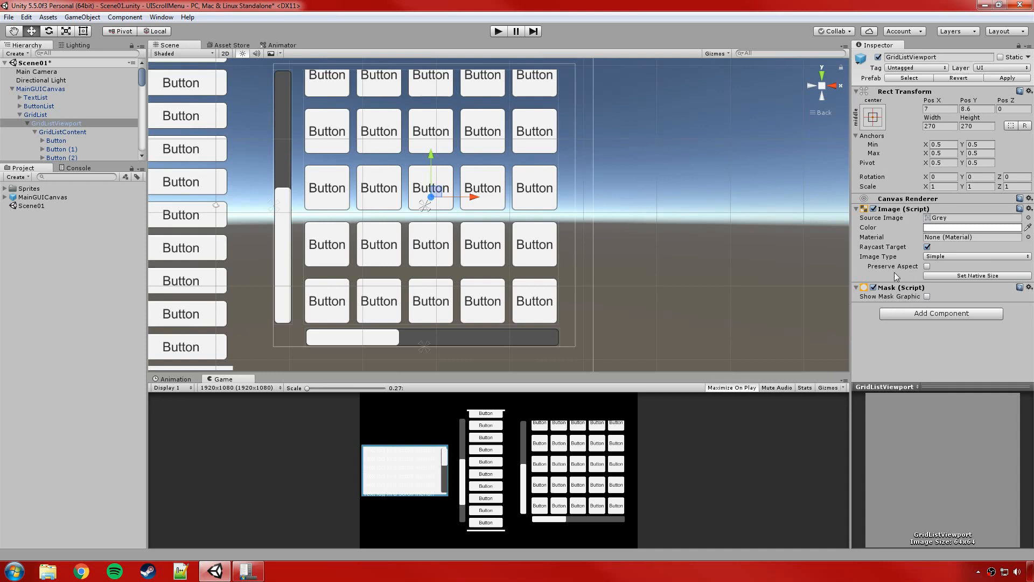
Turn on Show Mask Graphic in GridListViewport's Mask component and turn it off again.
click(927, 296)
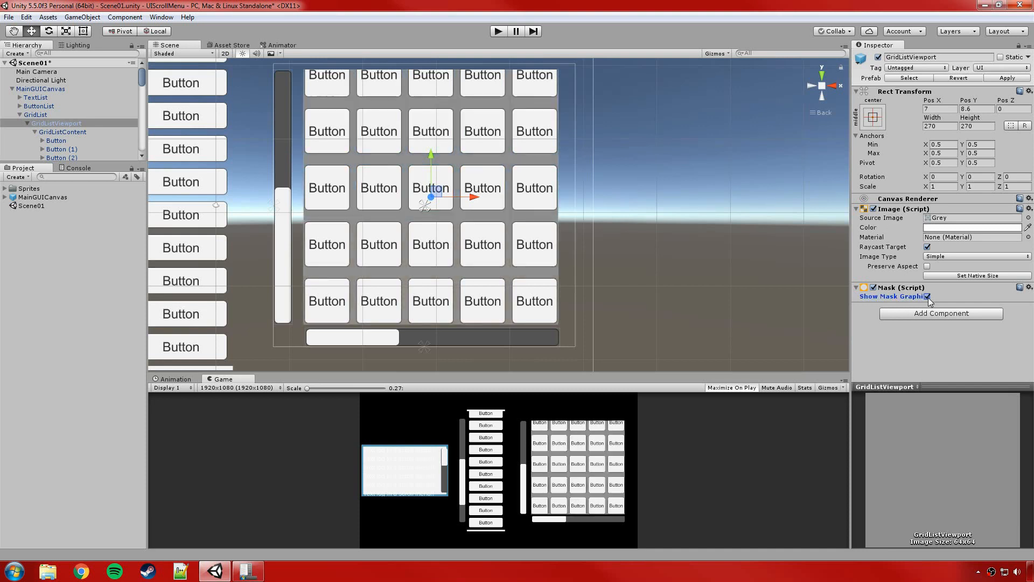
click(927, 296)
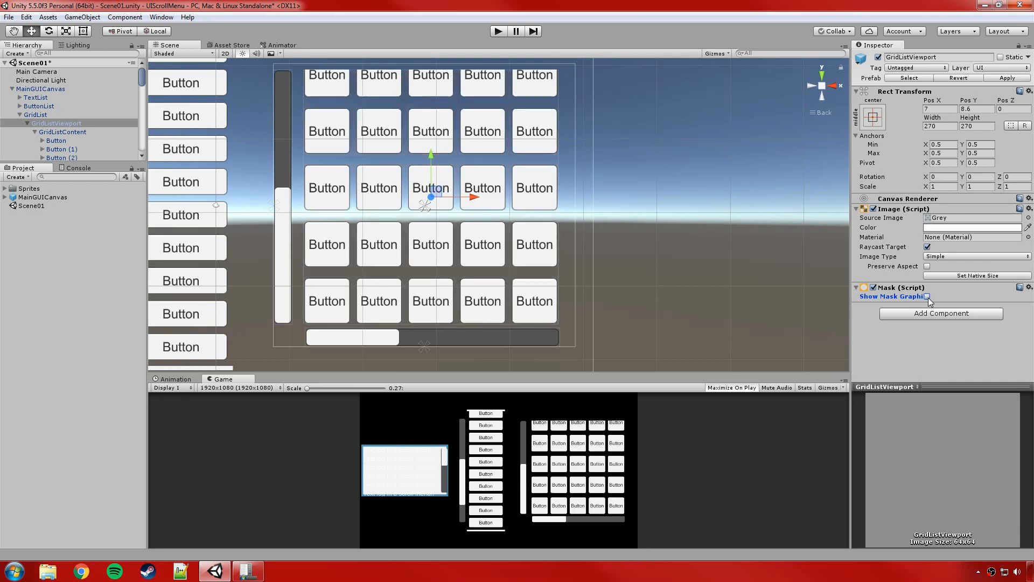
middle_drag(639, 212, 671, 227)
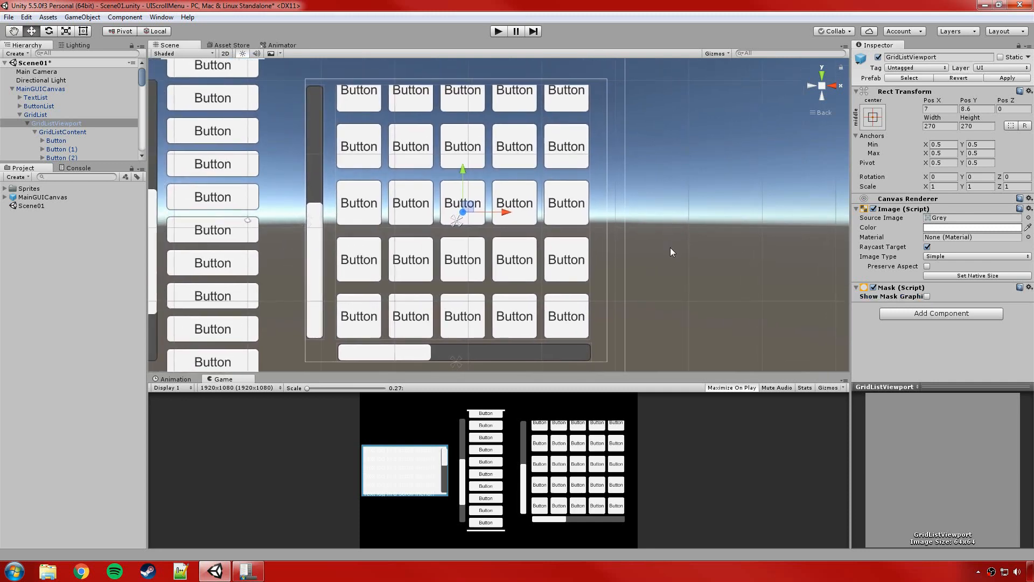
Enlarge the Game view and test masking by disabling and re-enabling GridListViewport's Image component.
drag(566, 375, 563, 292)
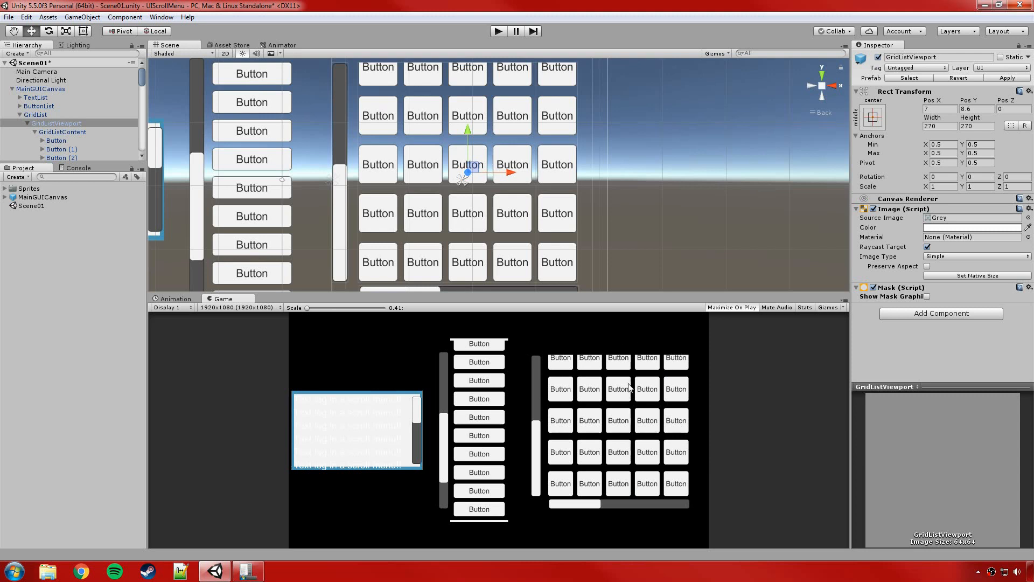
click(873, 208)
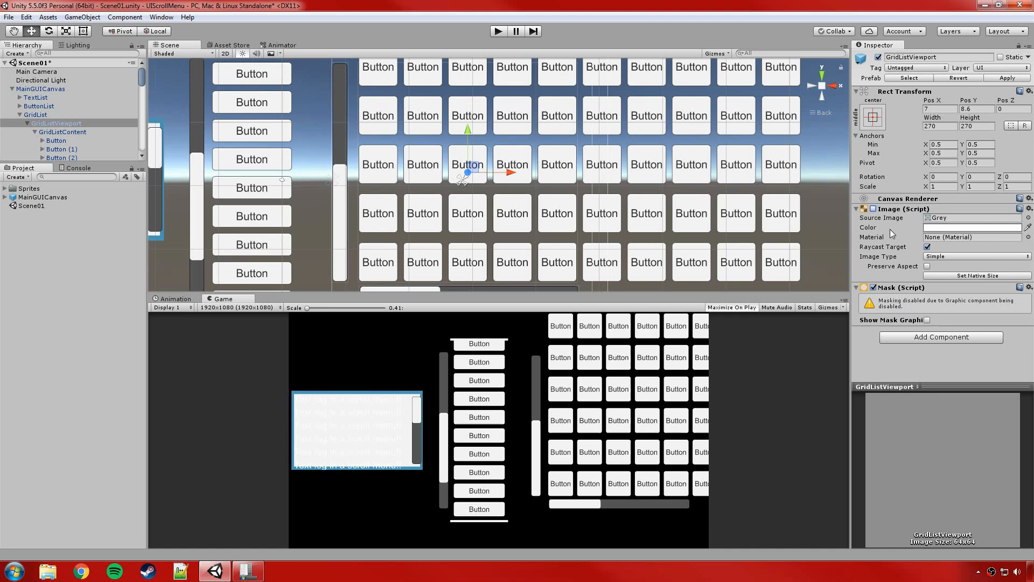
click(873, 209)
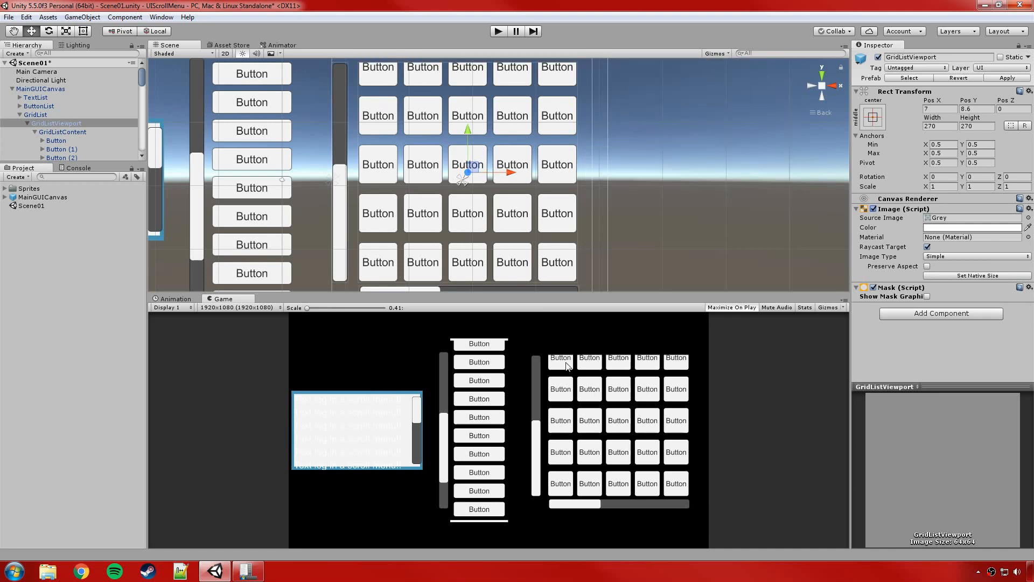
Show GridListViewport's mask graphic once more, hide it, and apply the viewport settings to the prefab.
click(926, 296)
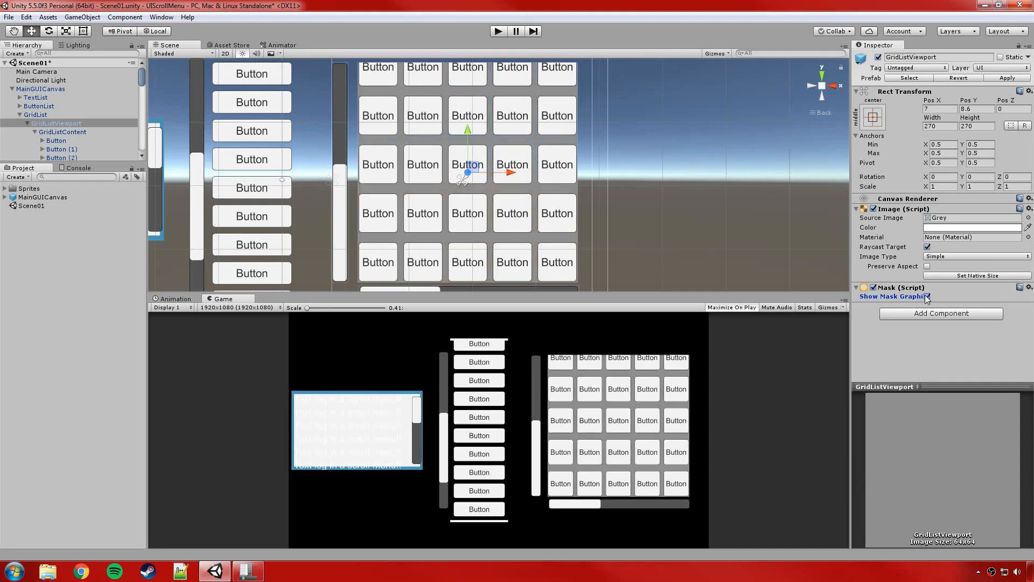
click(927, 296)
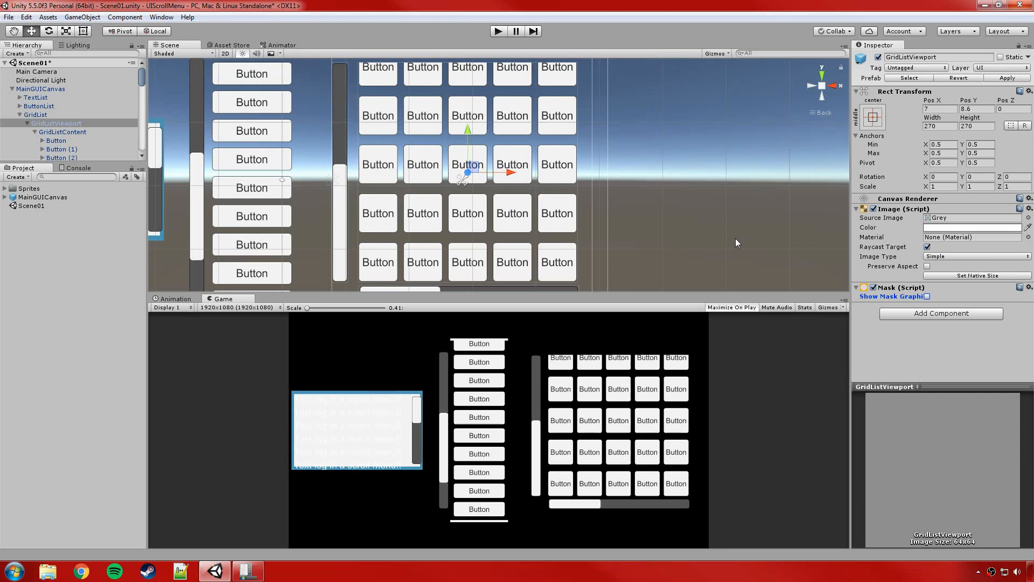
click(988, 78)
Review the Grid Layout Group and Content Size Fitter settings of GridListContent.
scroll(596, 176, down, 2)
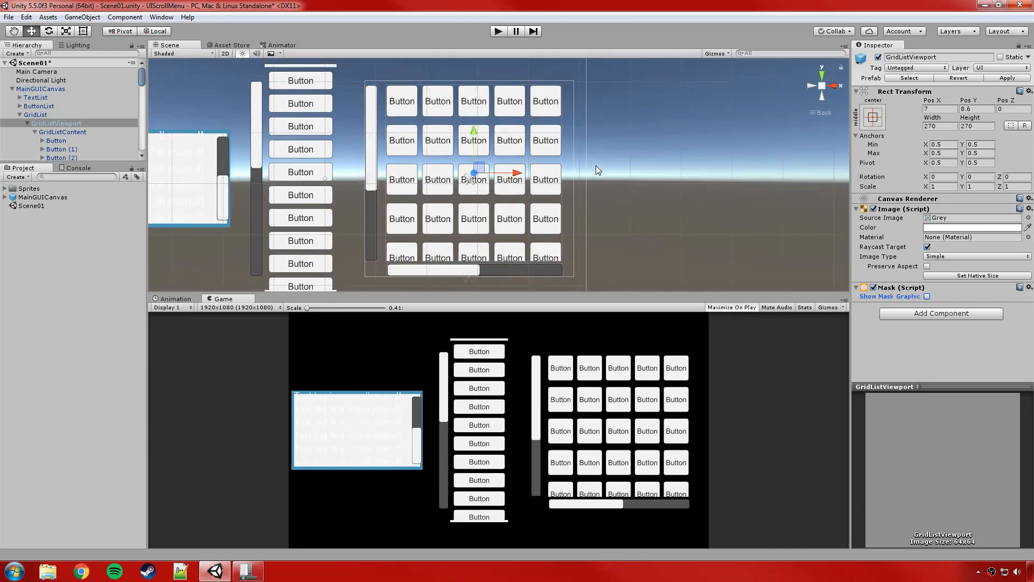
middle_drag(595, 166, 629, 173)
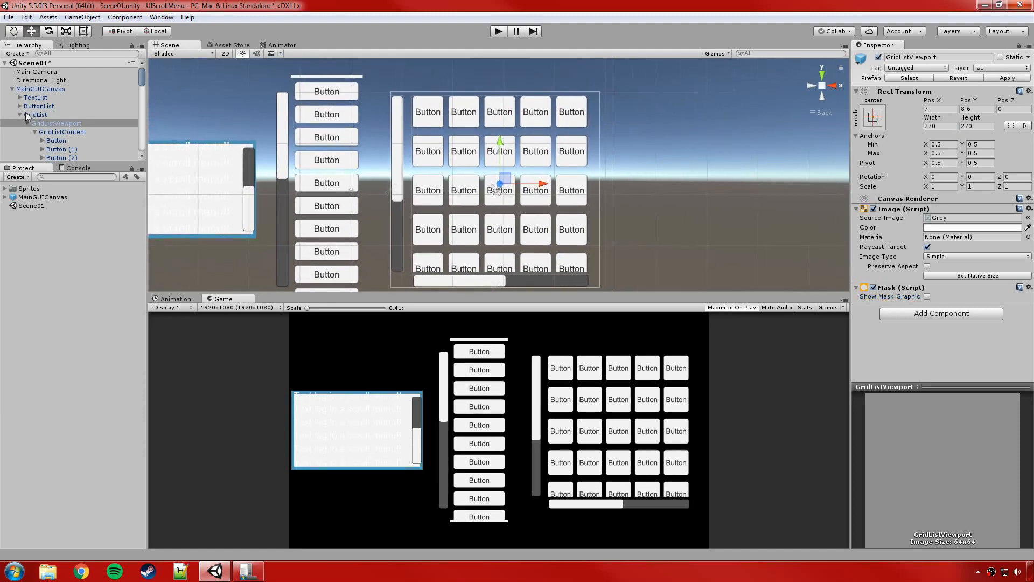
click(54, 132)
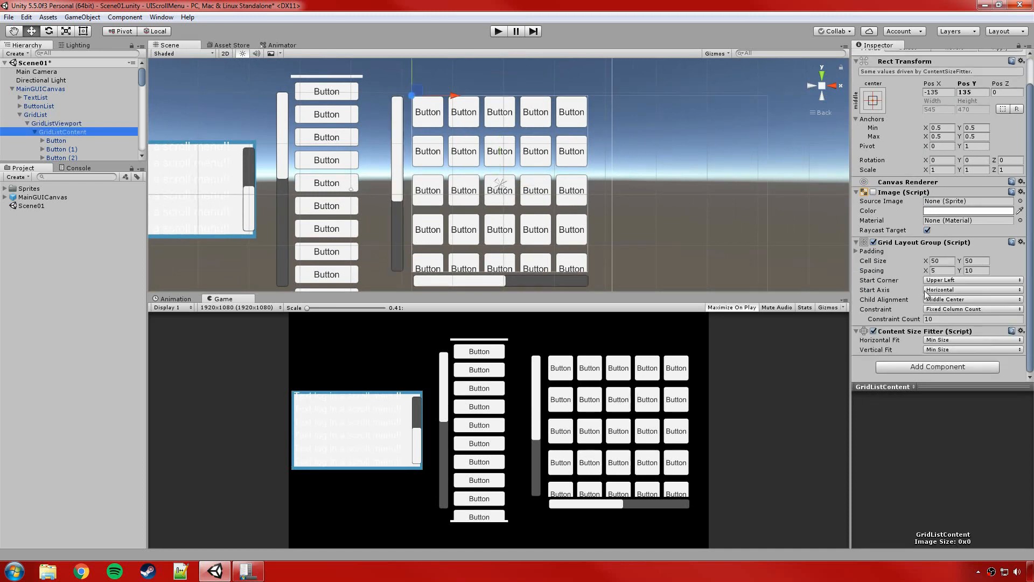
scroll(926, 294, down, 2)
scroll(56, 145, down, 1)
Delete Button (1) through Button (79) from GridListContent, keeping only the first Button.
click(60, 116)
scroll(76, 140, down, 5)
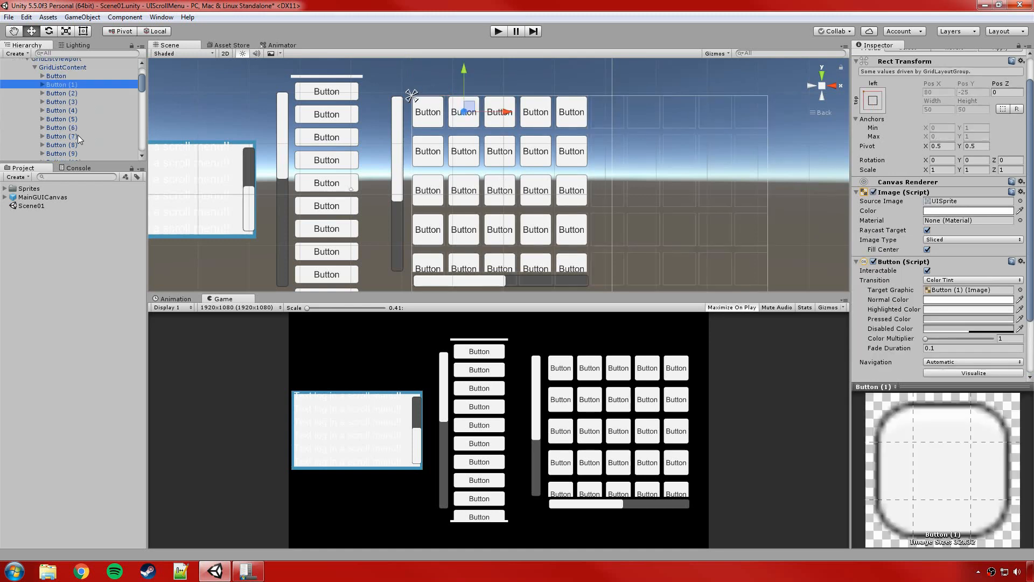
scroll(75, 144, down, 20)
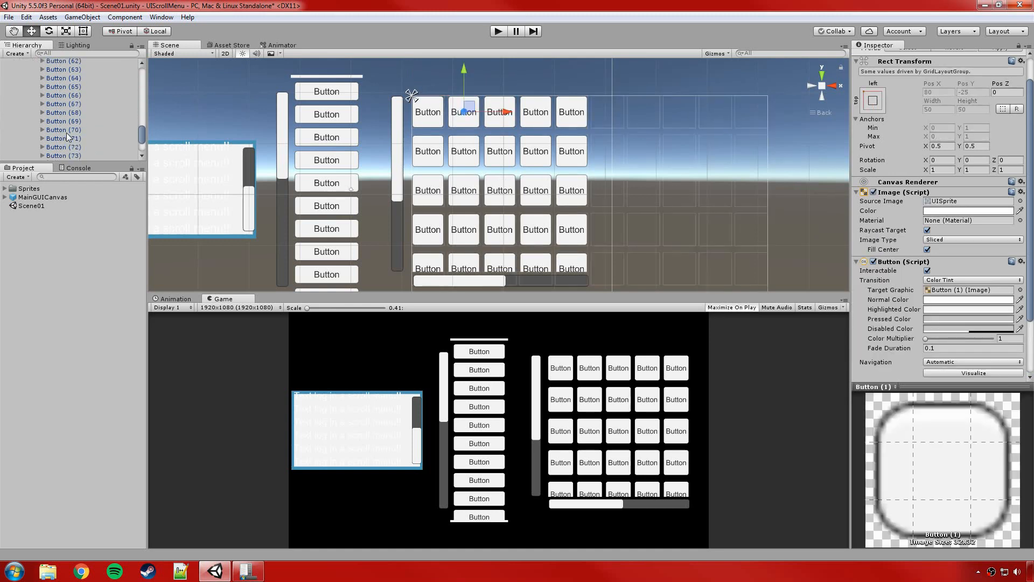
shift+click(66, 131)
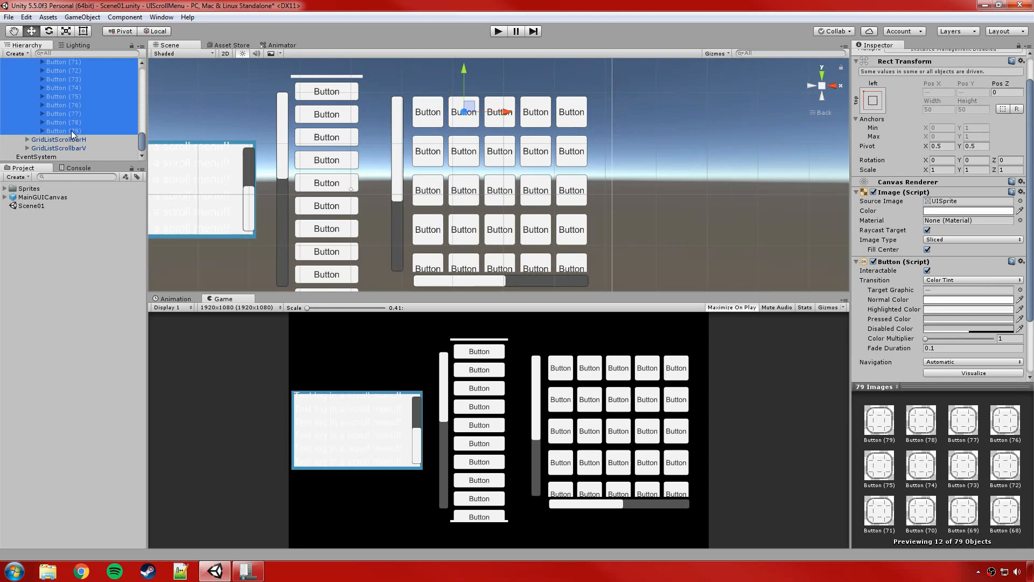
key(Delete)
click(543, 301)
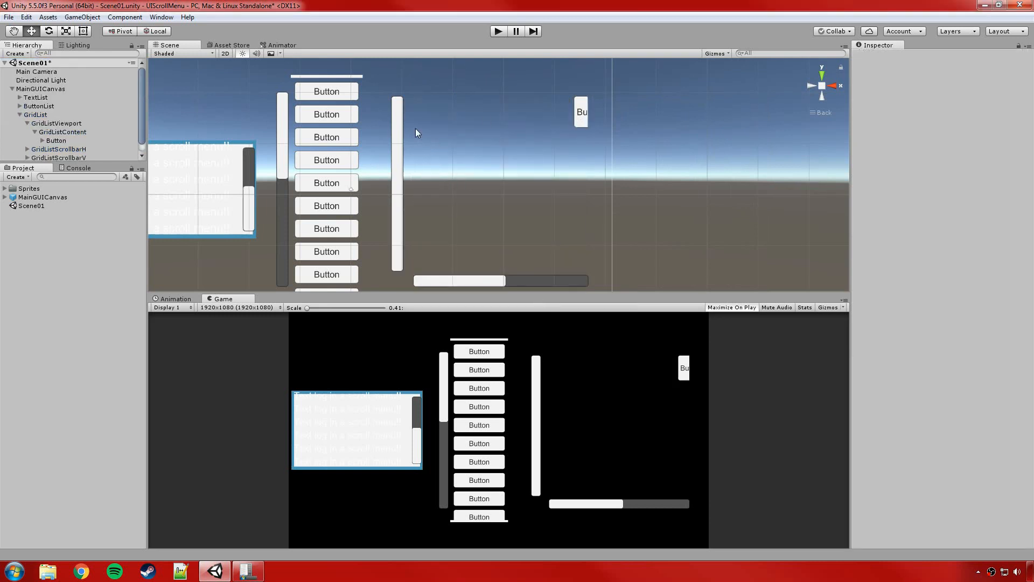
Set Child Alignment in GridListContent's Grid Layout Group to Upper Left and apply the change to the prefab.
click(25, 90)
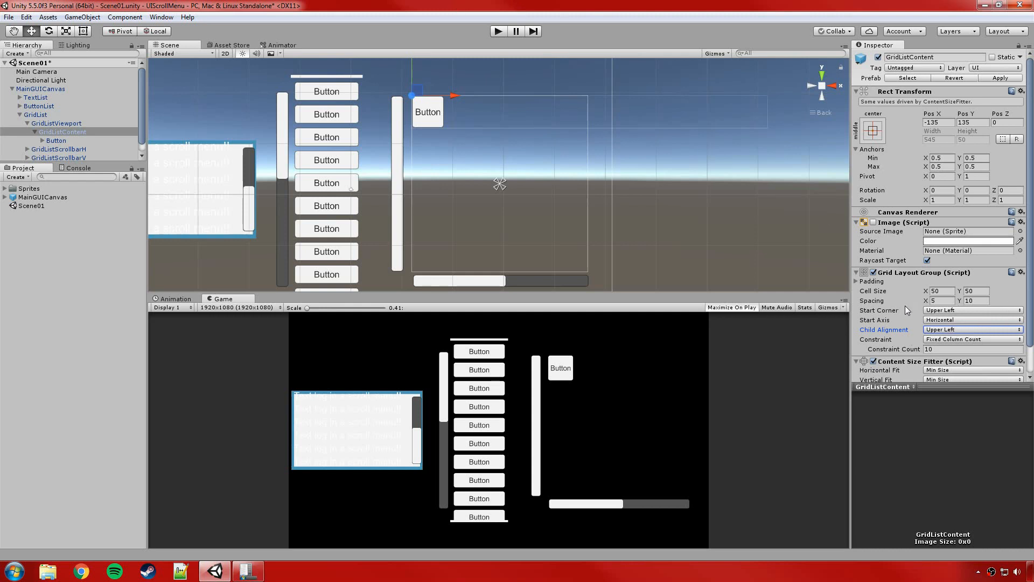
click(36, 115)
click(1008, 79)
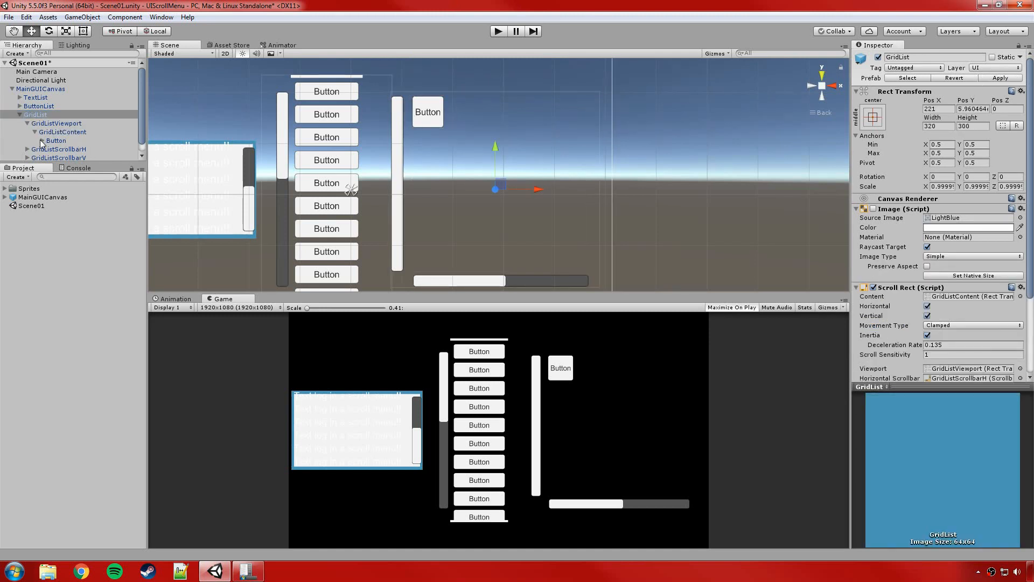
Duplicate the remaining Button under GridListContent repeatedly up to Button (59), filling six rows of ten.
click(58, 133)
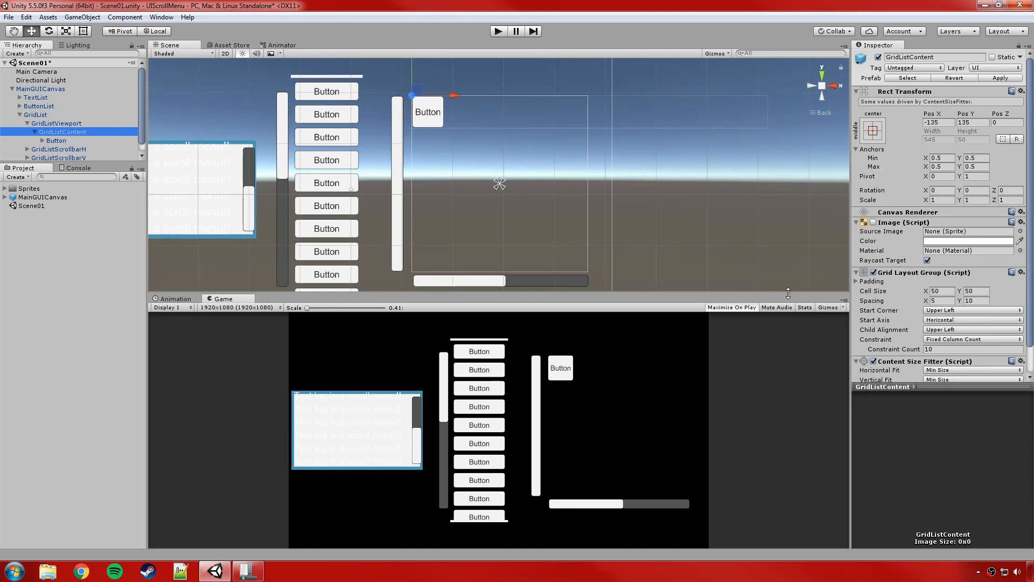
click(56, 141)
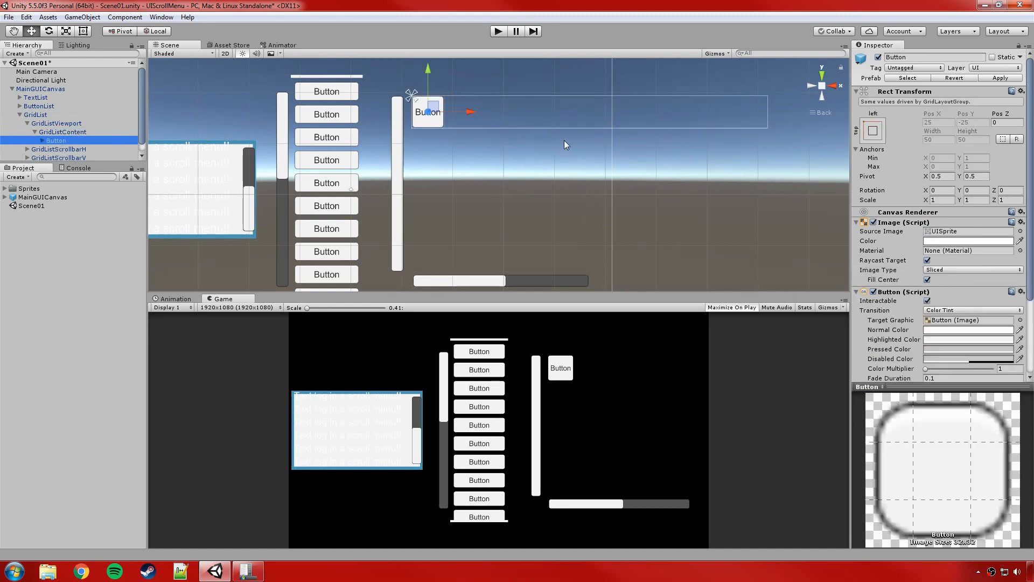
key(ctrl+d)
key(ctrl+d)
key(ctrl+d)
key(ctrl+d)
key(ctrl+d)
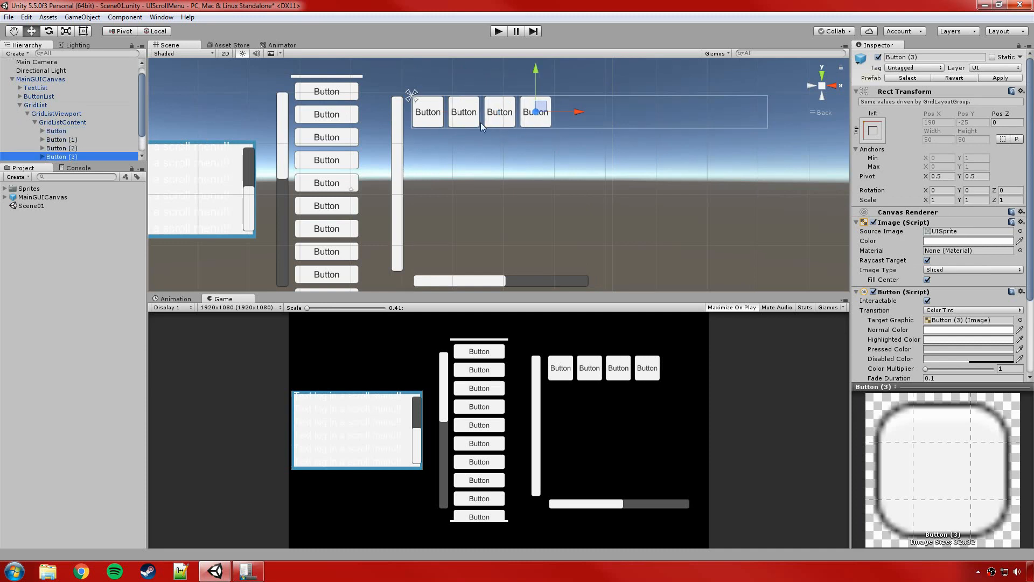
key(ctrl+d)
key(ctrl+d)
key(ctrl+d)
key(ctrl+d)
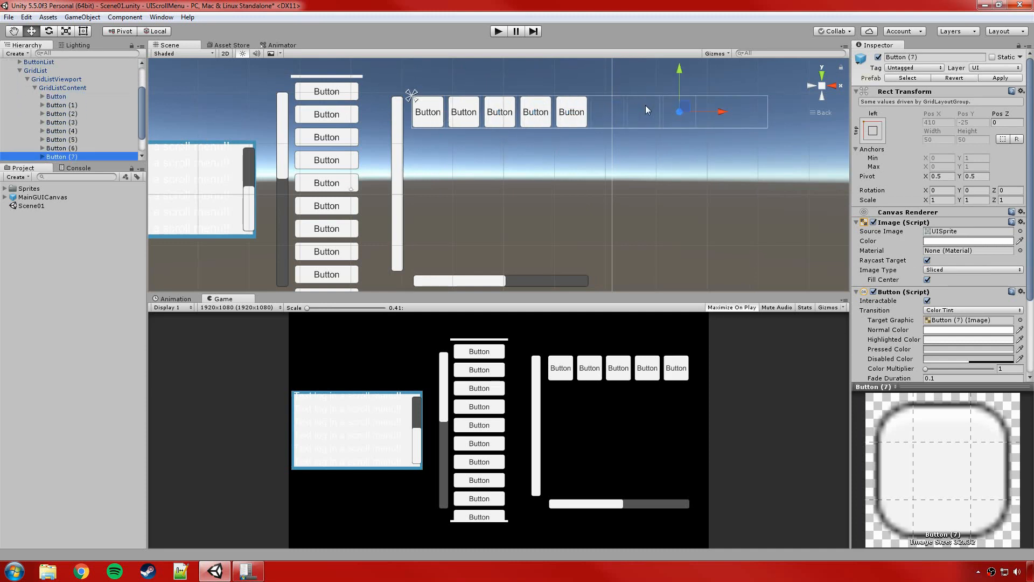
key(ctrl+d)
key(ctrl+d)
key(ctrl+d)
key(ctrl+d)
key(ctrl+d)
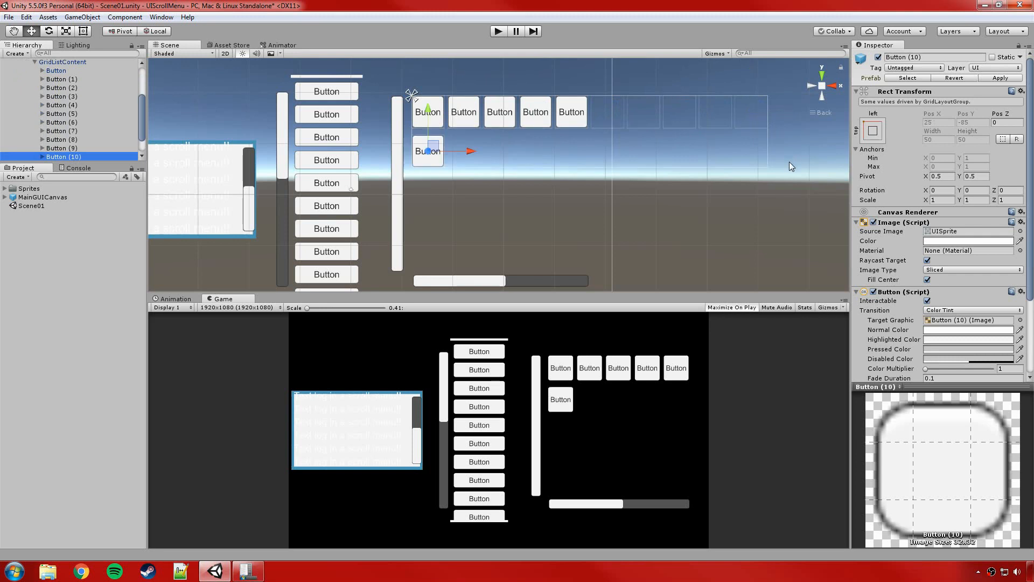
key(ctrl+d)
key(ctrl+d)
key(ctrl+d)
key(ctrl+d)
key(ctrl+d)
key(ctrl+d)
key(ctrl+d)
key(ctrl+d)
key(ctrl+d)
key(ctrl+d)
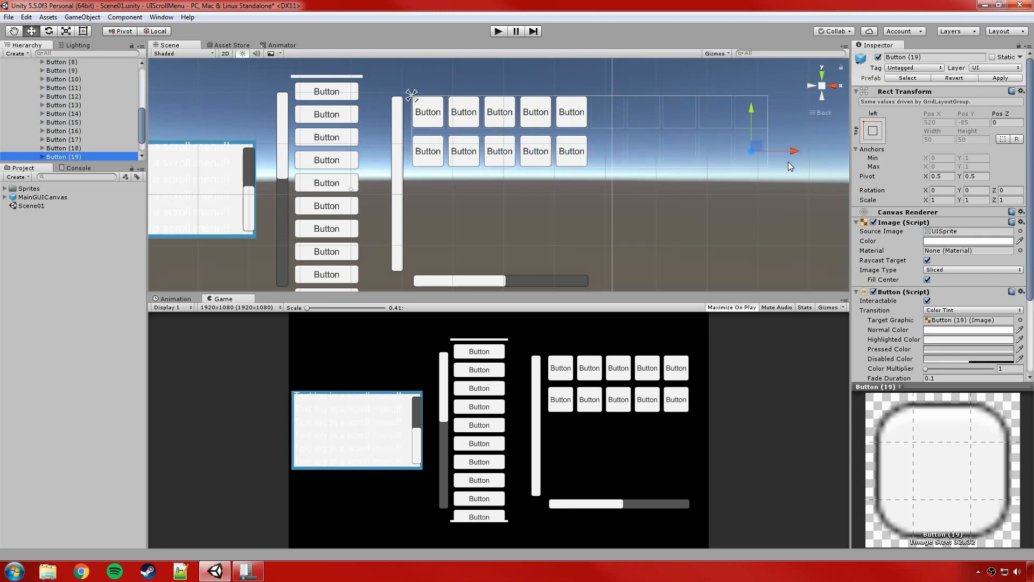
key(ctrl+d)
key(ctrl+d)
key(ctrl+d)
key(ctrl+d)
key(ctrl+d)
key(ctrl+d)
key(ctrl+d)
key(ctrl+d)
key(ctrl+d)
key(ctrl+d)
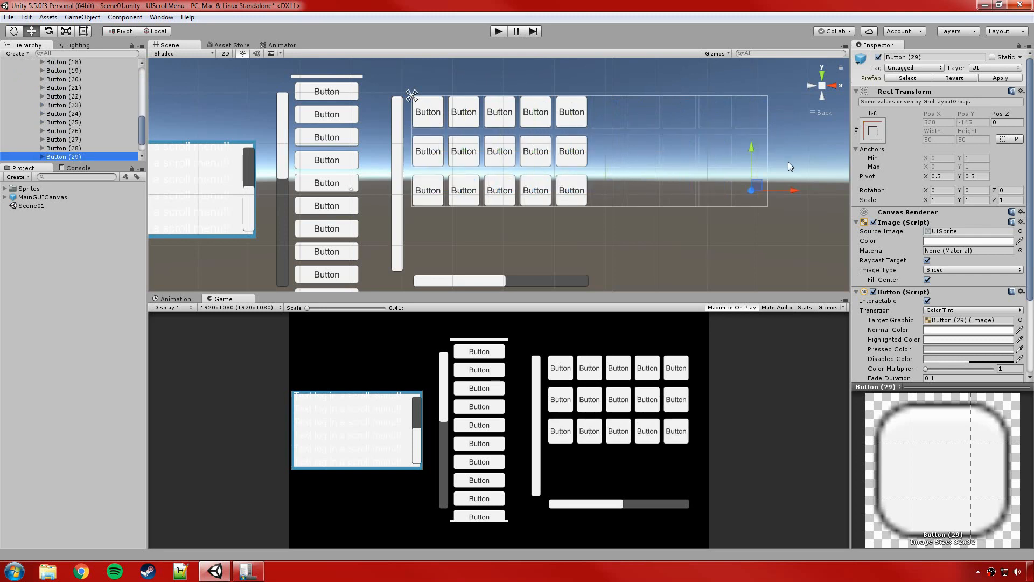
key(ctrl+d)
key(ctrl+d)
key(ctrl+d)
key(ctrl+d)
key(ctrl+d)
key(ctrl+d)
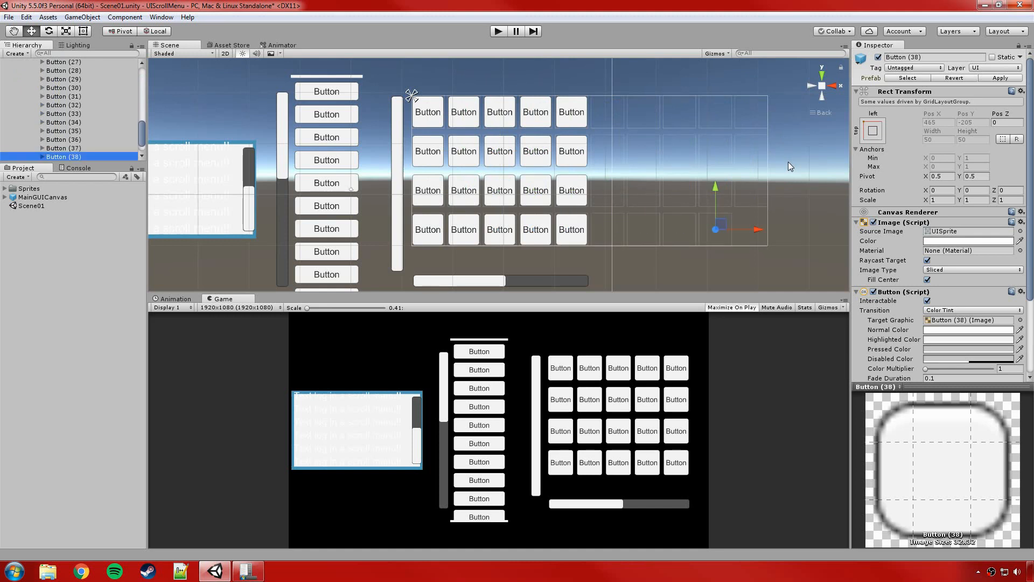
key(ctrl+d)
key(ctrl+d)
key(ctrl+d)
key(ctrl+d)
key(ctrl+d)
key(ctrl+d)
key(ctrl+d)
key(ctrl+d)
key(ctrl+d)
key(ctrl+d)
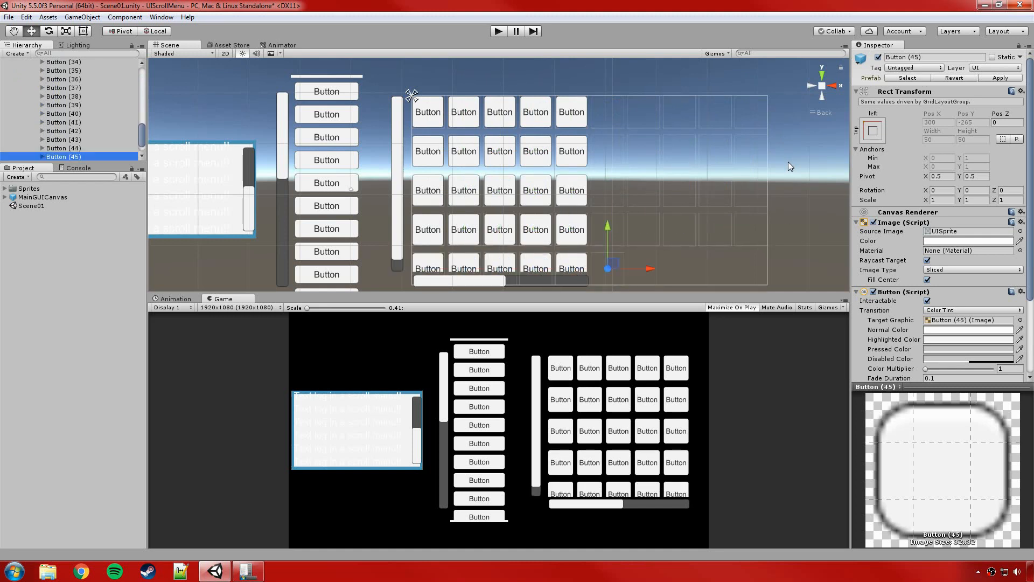
key(ctrl+d)
key(ctrl+d)
key(ctrl+d)
key(ctrl+d)
key(ctrl+d)
key(ctrl+d)
key(ctrl+d)
key(ctrl+d)
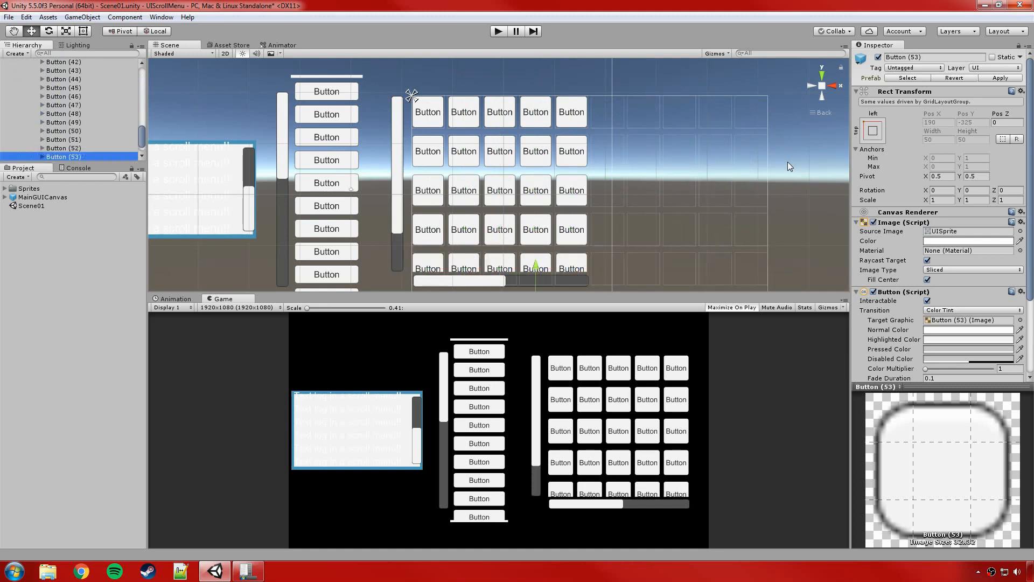
key(ctrl+d)
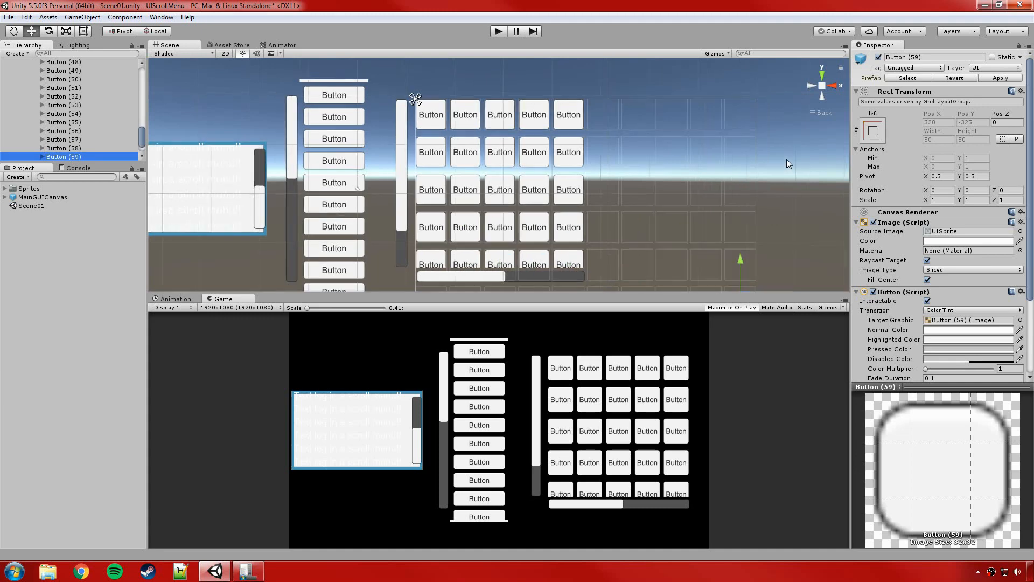
Select GridListContent, collapse its list of buttons in the hierarchy and apply the changes to the prefab.
middle_drag(786, 159, 786, 130)
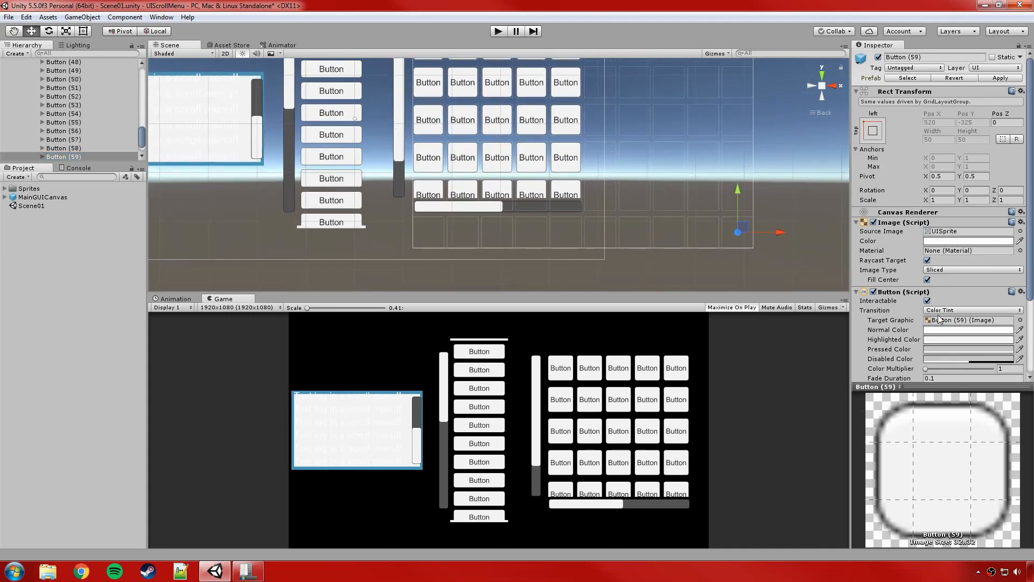
scroll(94, 135, up, 15)
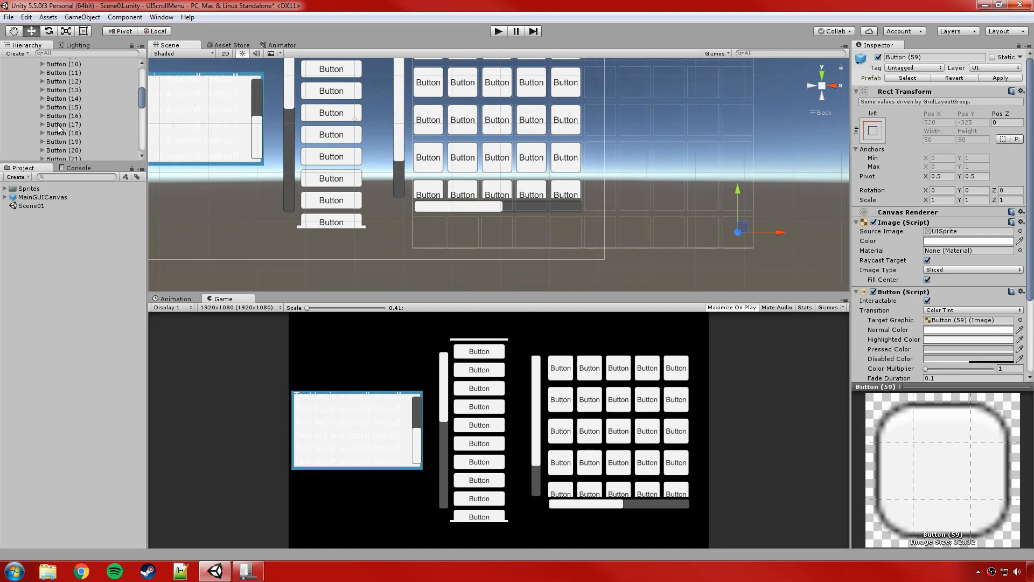
click(54, 99)
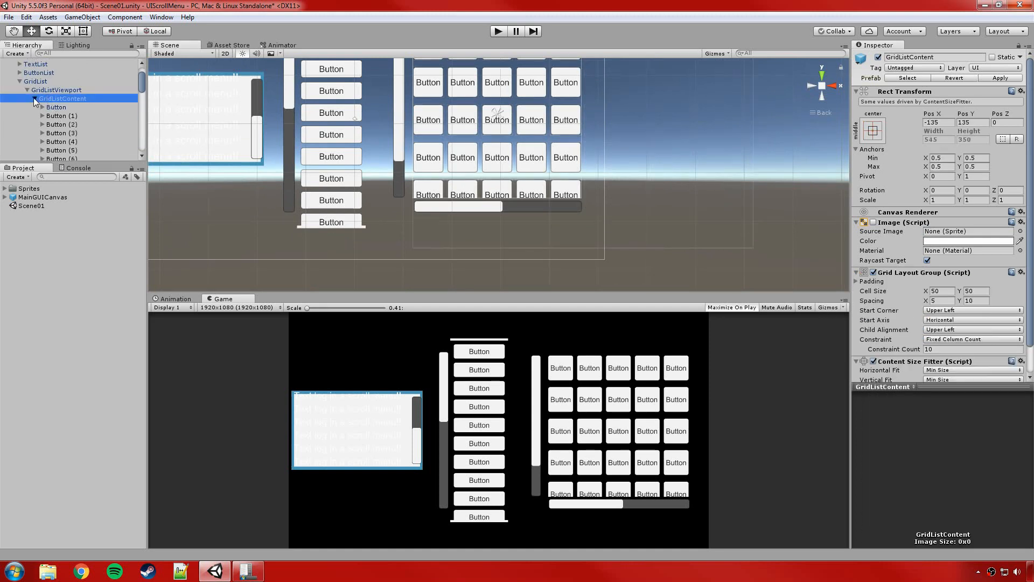
click(35, 99)
click(994, 88)
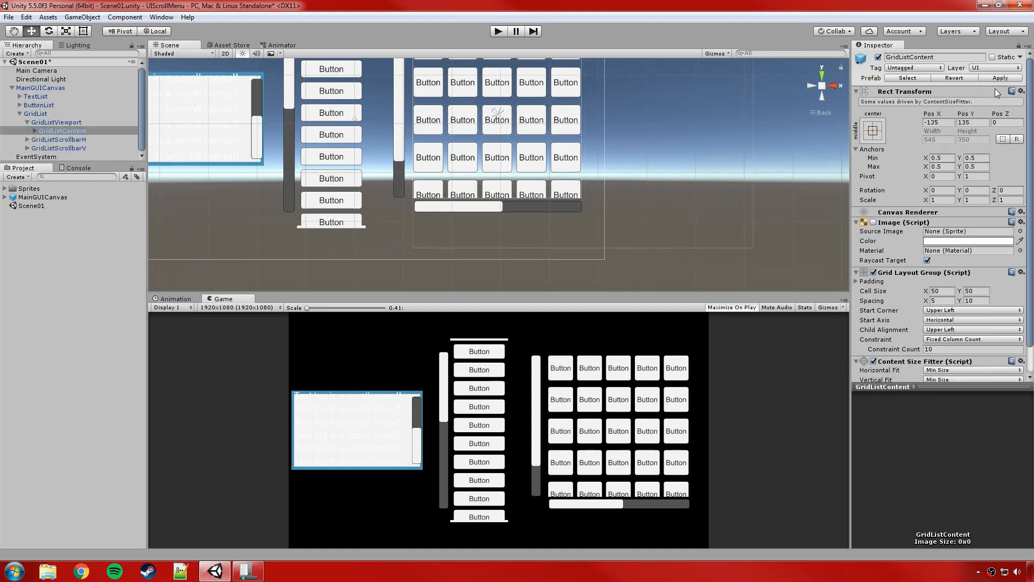
Try a Cell Size of 100 by 100 in GridListContent's Grid Layout Group and return it to 50 by 50.
scroll(957, 253, down, 2)
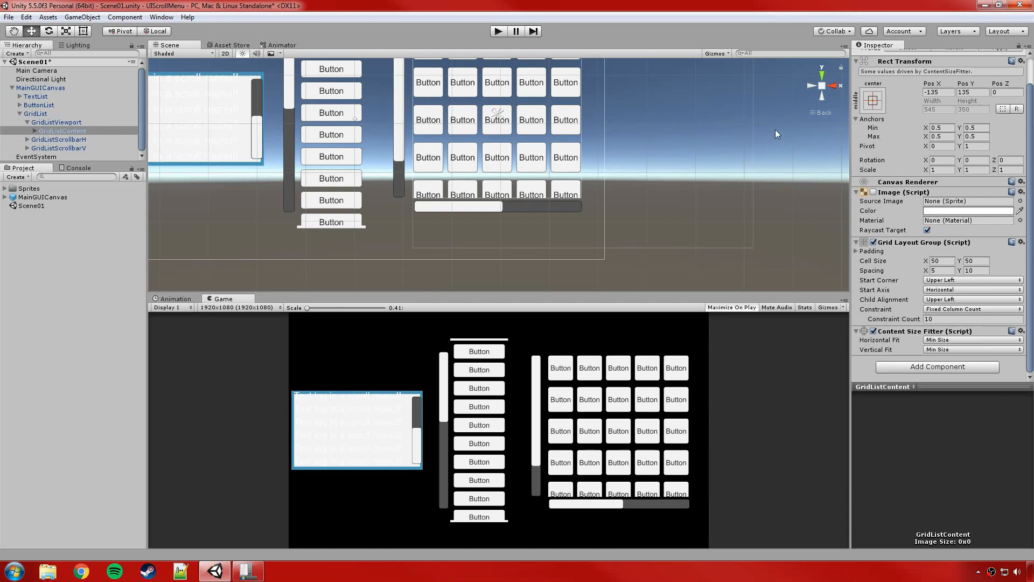
middle_drag(776, 134, 775, 183)
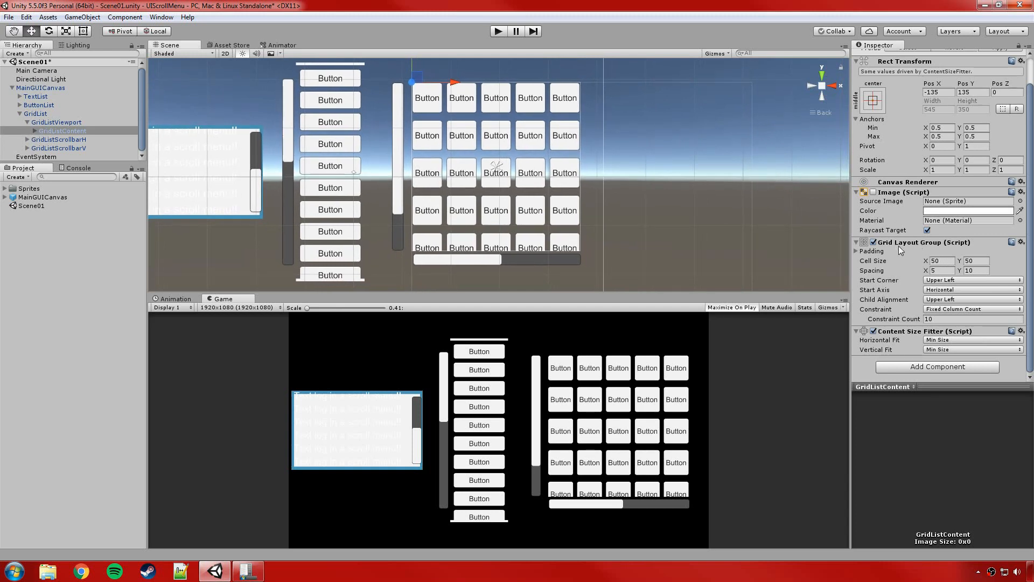
click(951, 260)
text(100)
key(Tab)
text(100)
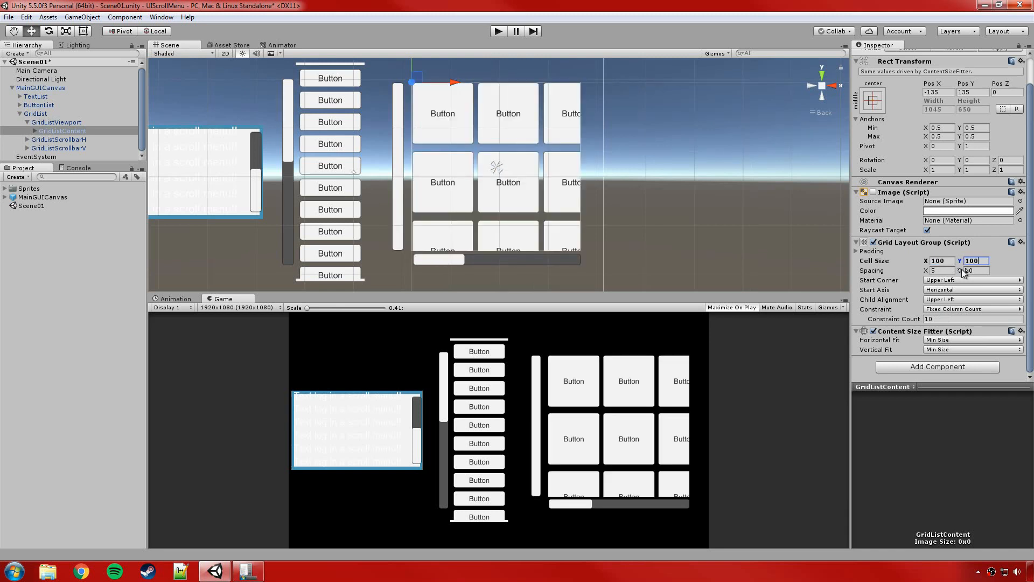
key(shift+Tab)
text(50)
key(Tab)
text(50)
scroll(963, 272, up, 3)
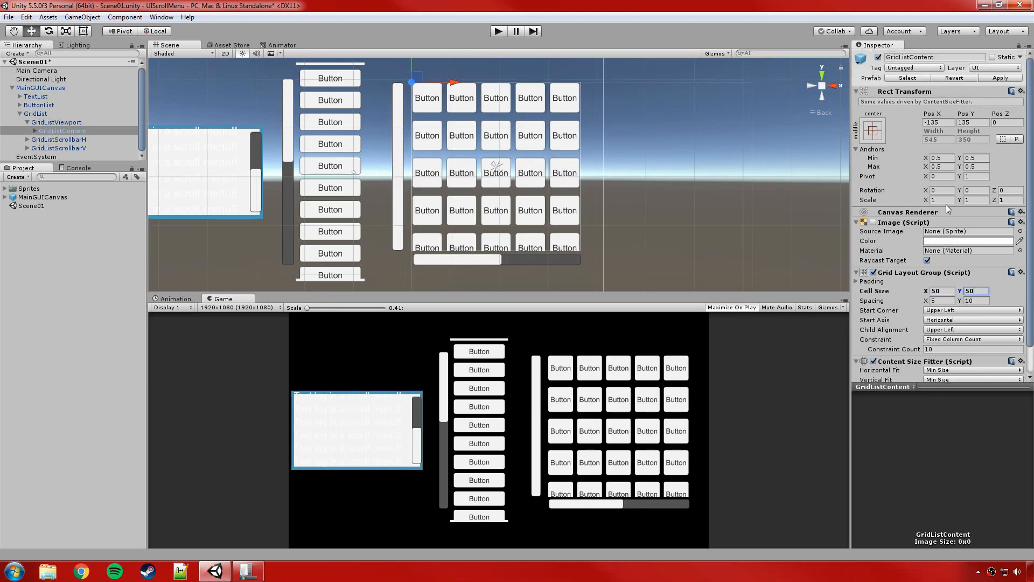
Set the Grid Layout Group's Spacing to X 0 and Y 0.
scroll(970, 230, down, 2)
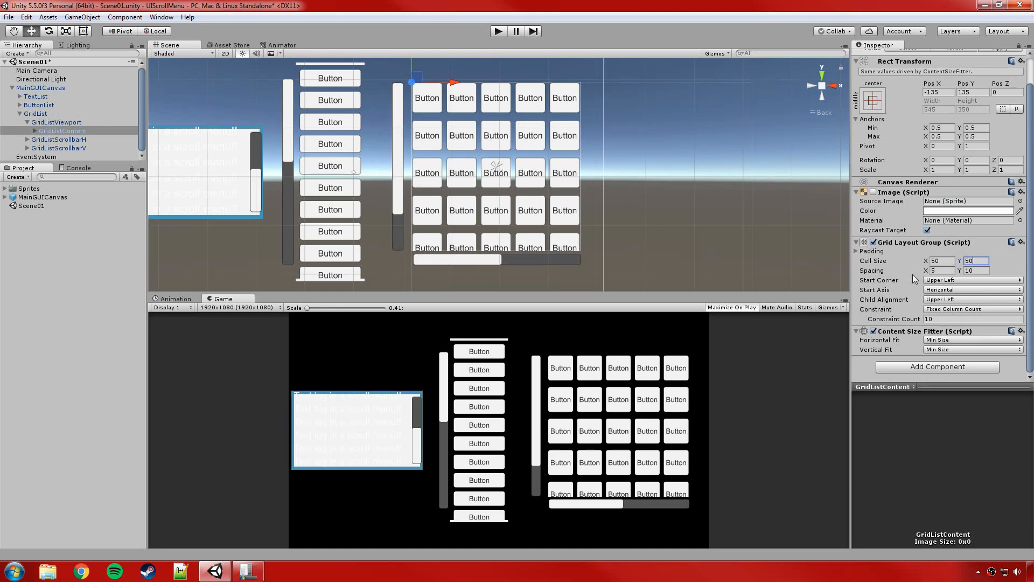
click(941, 271)
text(0)
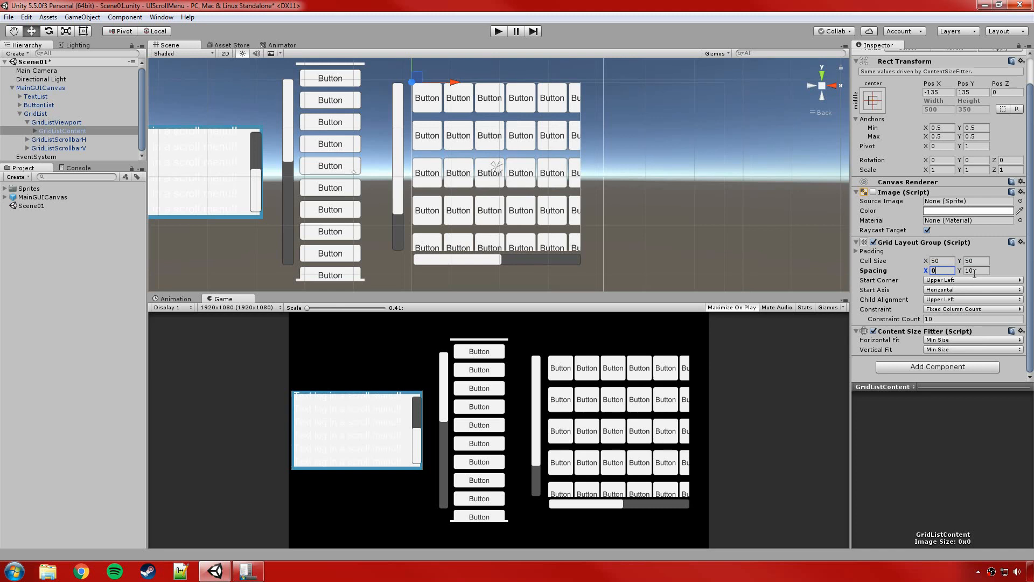
click(974, 271)
text(0)
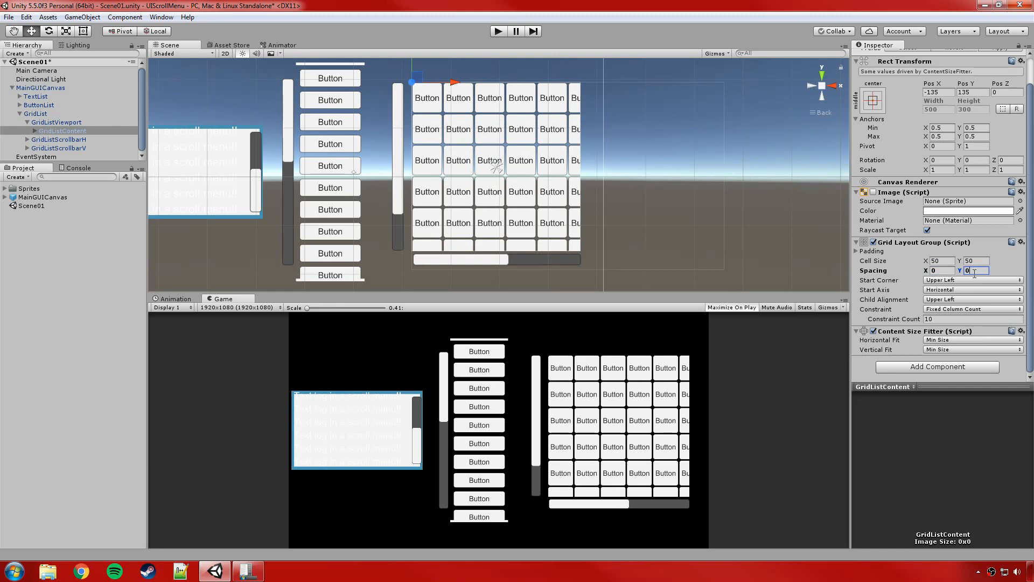
Set the Grid Layout Group's Spacing to X 10 and Y 10.
key(shift+Tab)
text(10)
key(Tab)
text(10)
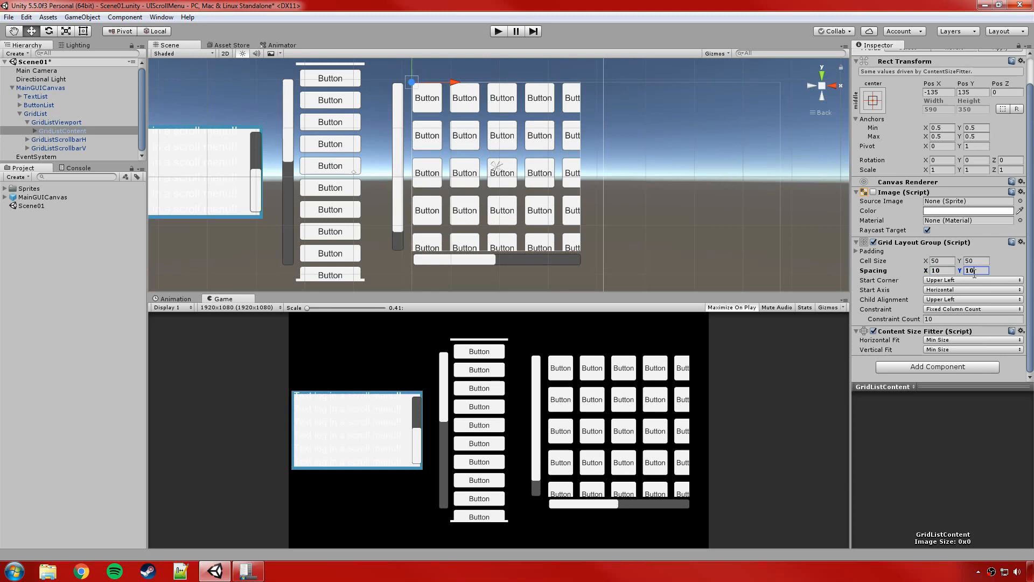
Widen the Grid Layout Group's Spacing to X 50 and Y 50.
key(shift+Tab)
text(50)
key(Tab)
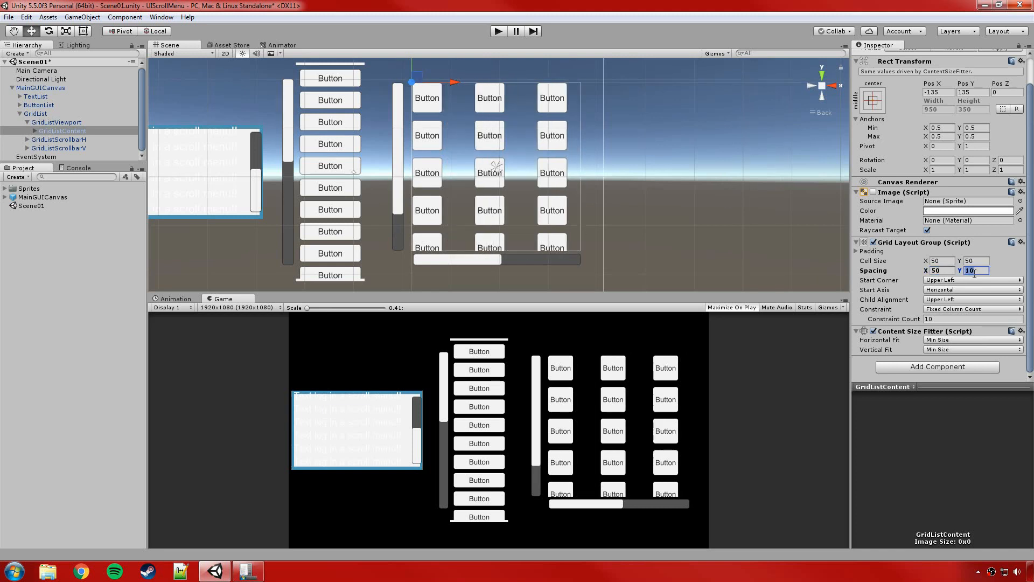
text(50)
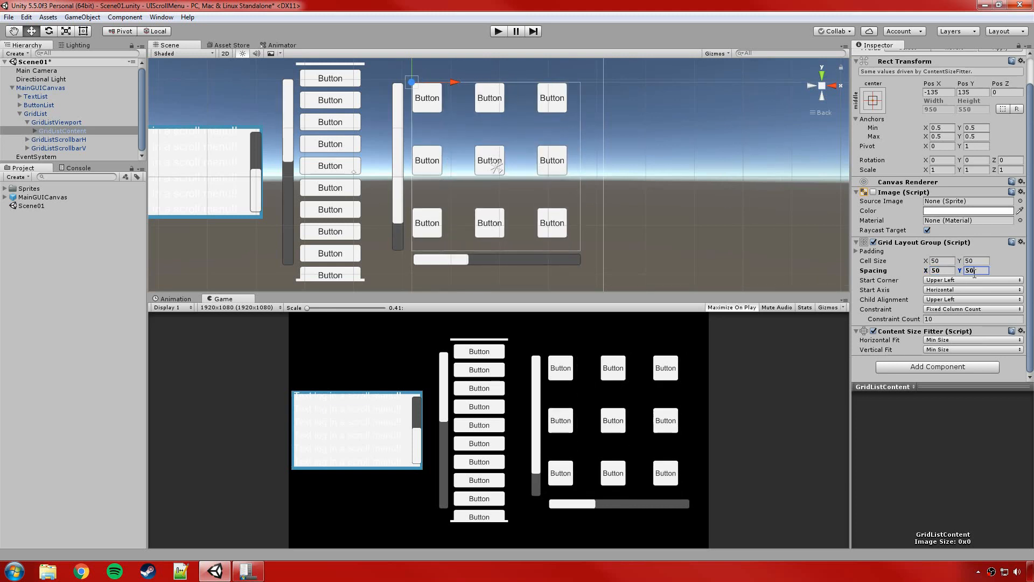
Set the Grid Layout Group's Spacing to X 5 and Y 5 and apply the change to the prefab.
key(shift+Tab)
text(5)
key(Tab)
text(5)
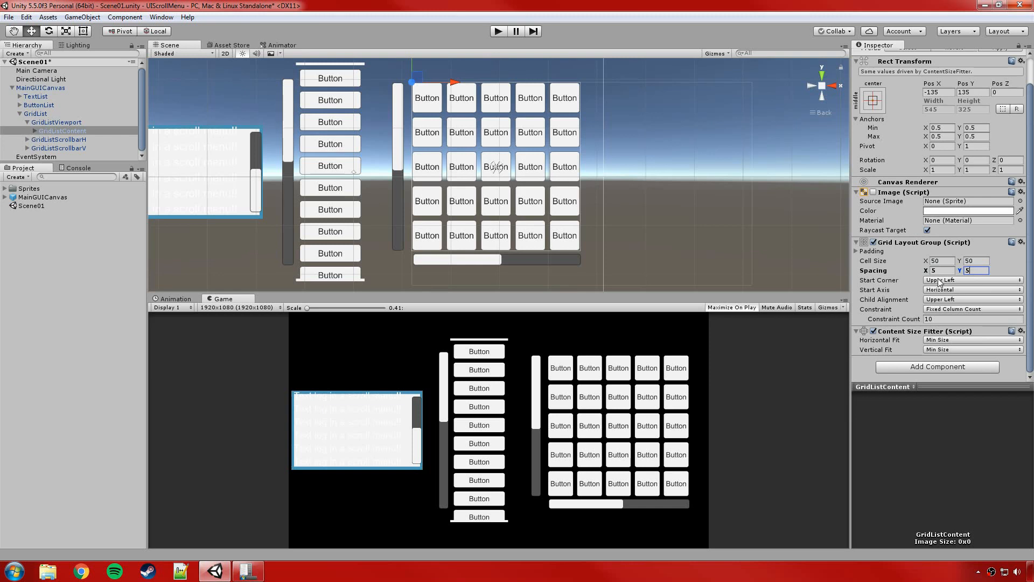
scroll(945, 280, up, 3)
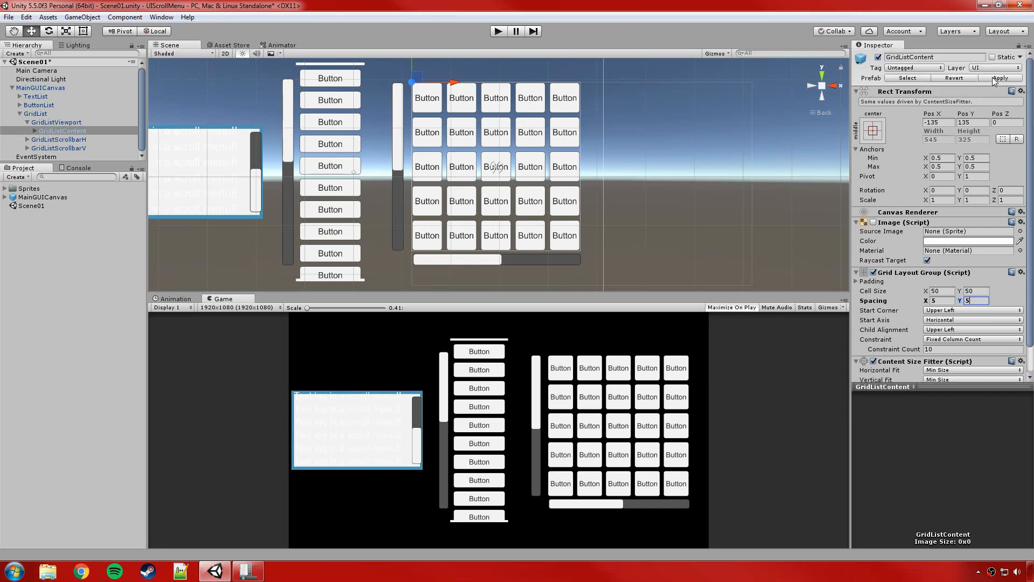
click(996, 78)
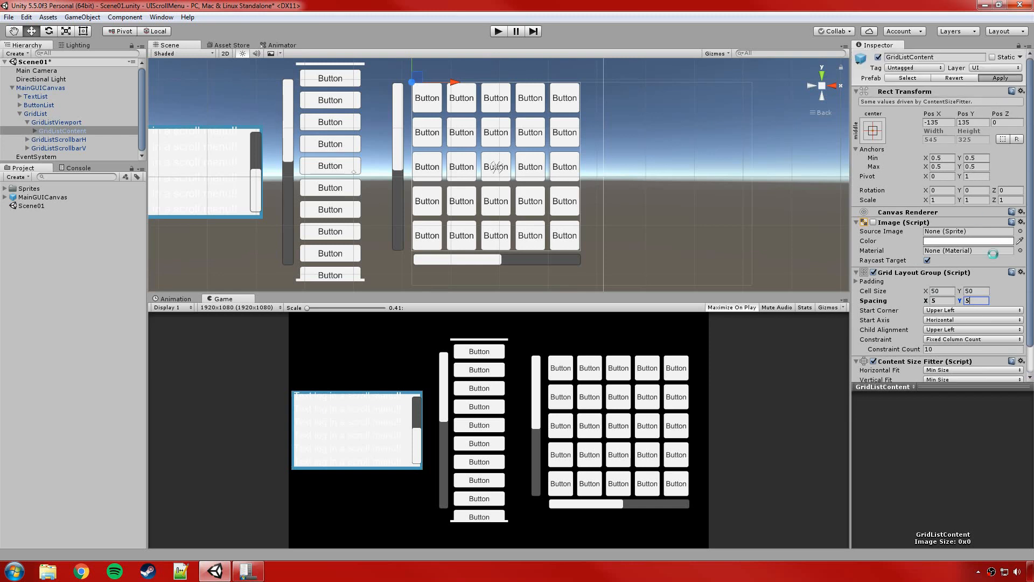
Try Upper Right and Lower Left as the Grid Layout Group's Start Corner.
click(952, 312)
click(961, 330)
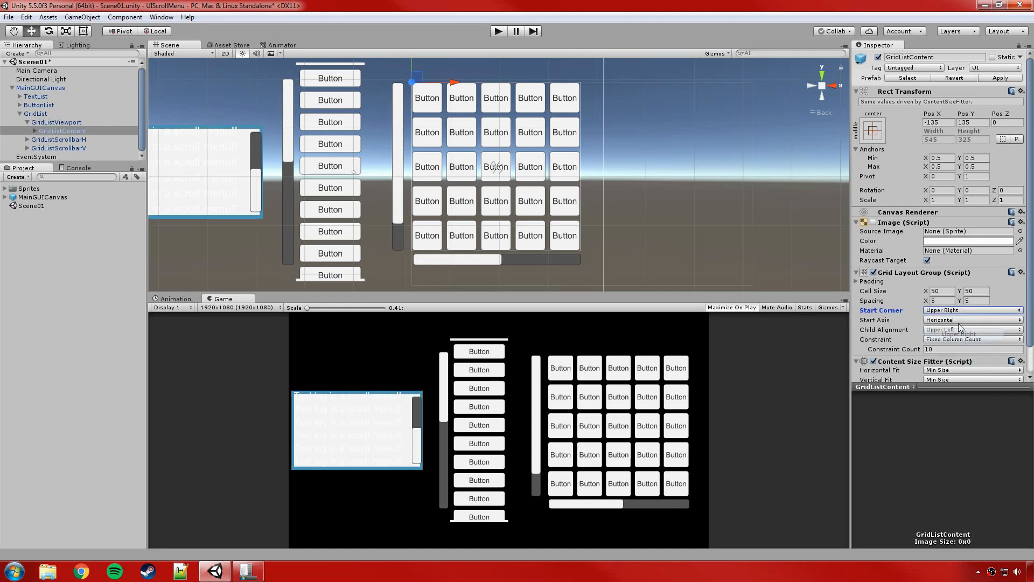
click(952, 311)
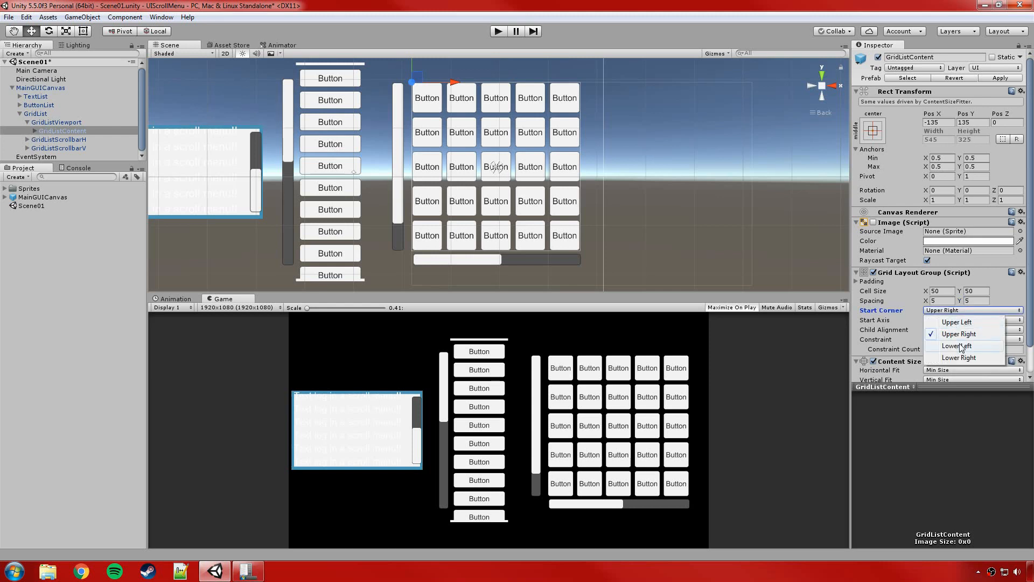
click(960, 342)
Set the Grid Layout Group's Start Corner back to Upper Left and apply it to the prefab.
click(953, 312)
click(946, 323)
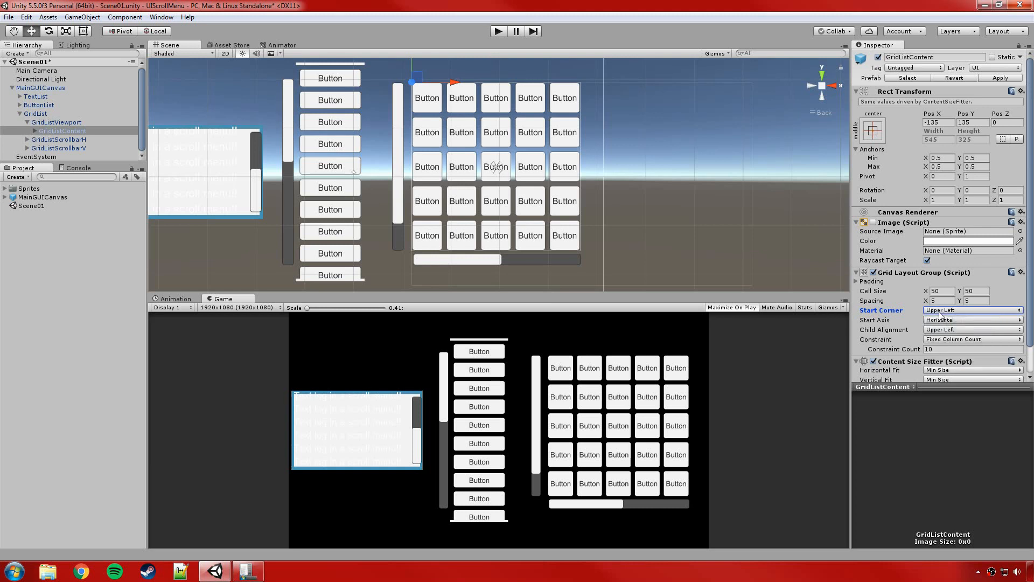
click(993, 79)
Try the Grid Layout Group's Constraint as Flexible, Fixed Column Count and Fixed Row Count.
click(971, 340)
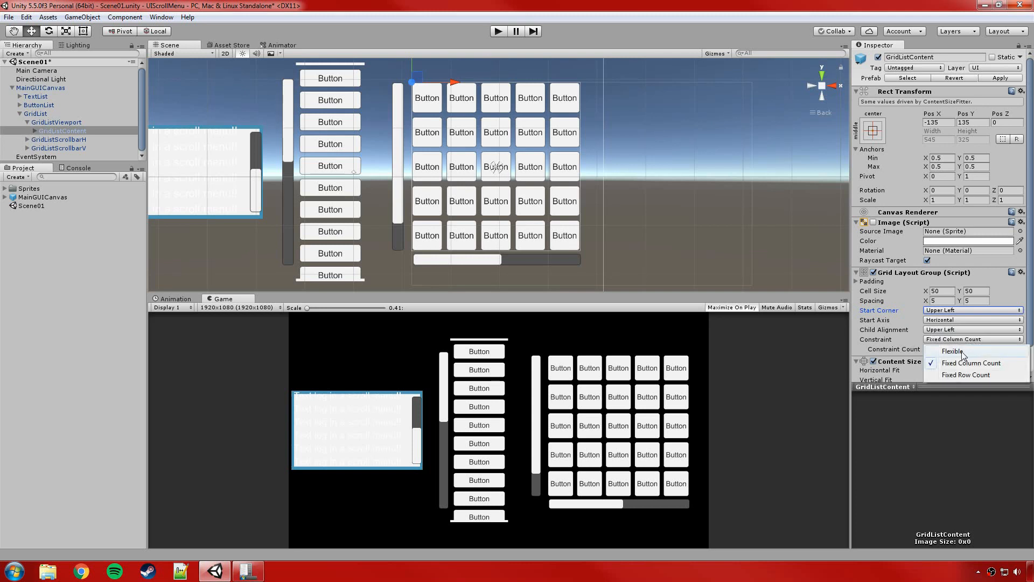
click(963, 353)
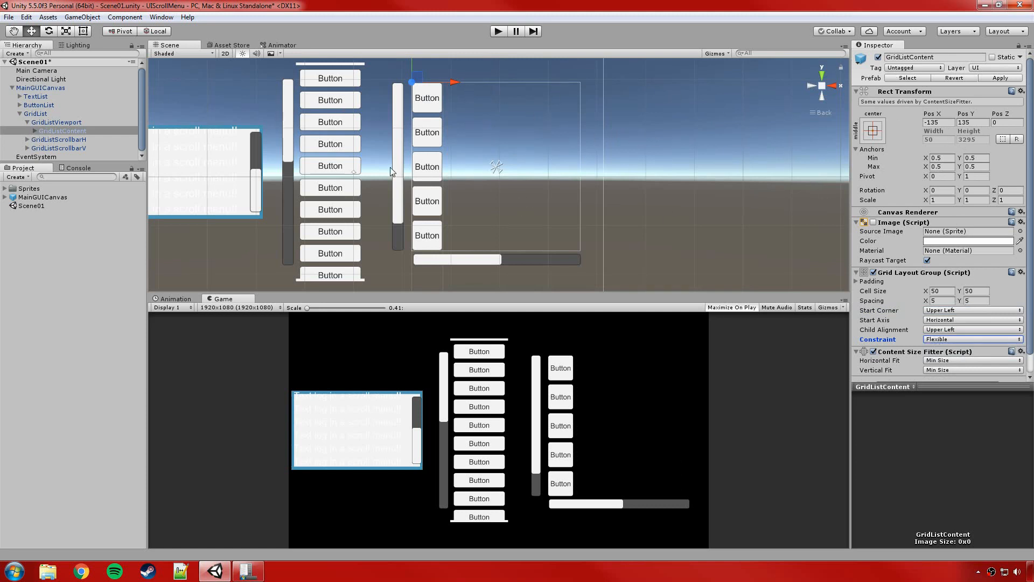
click(941, 340)
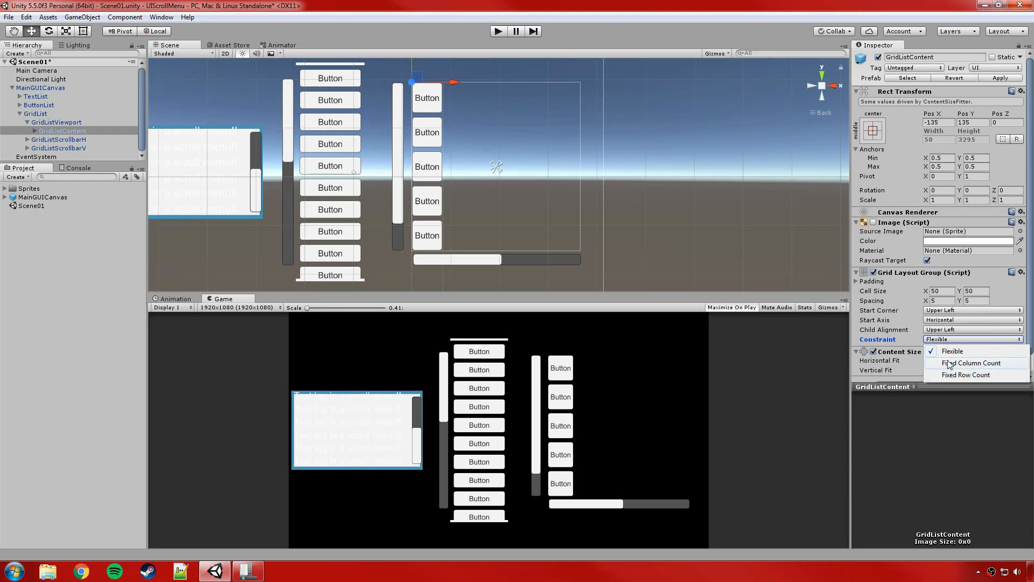
click(948, 363)
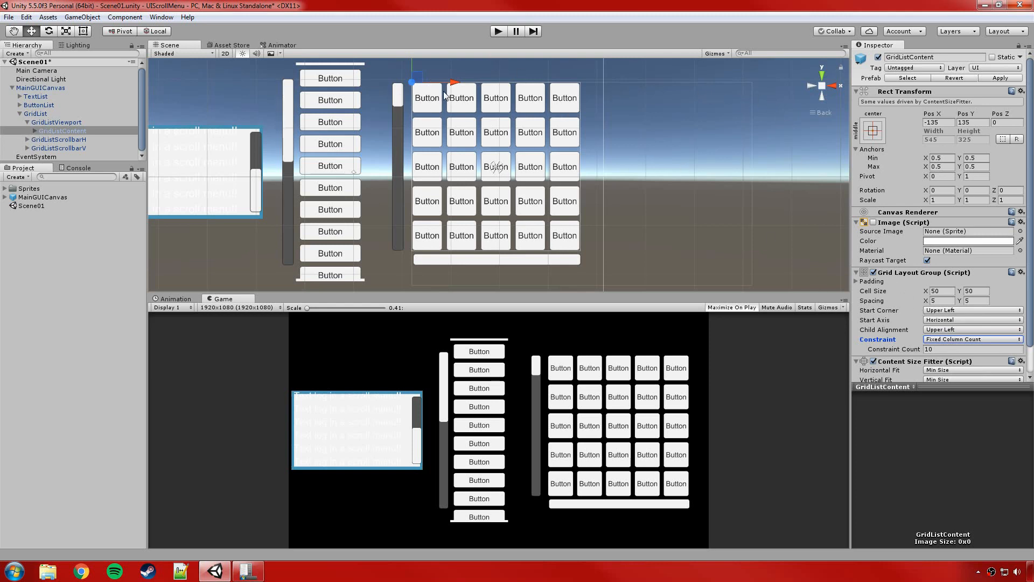
click(950, 340)
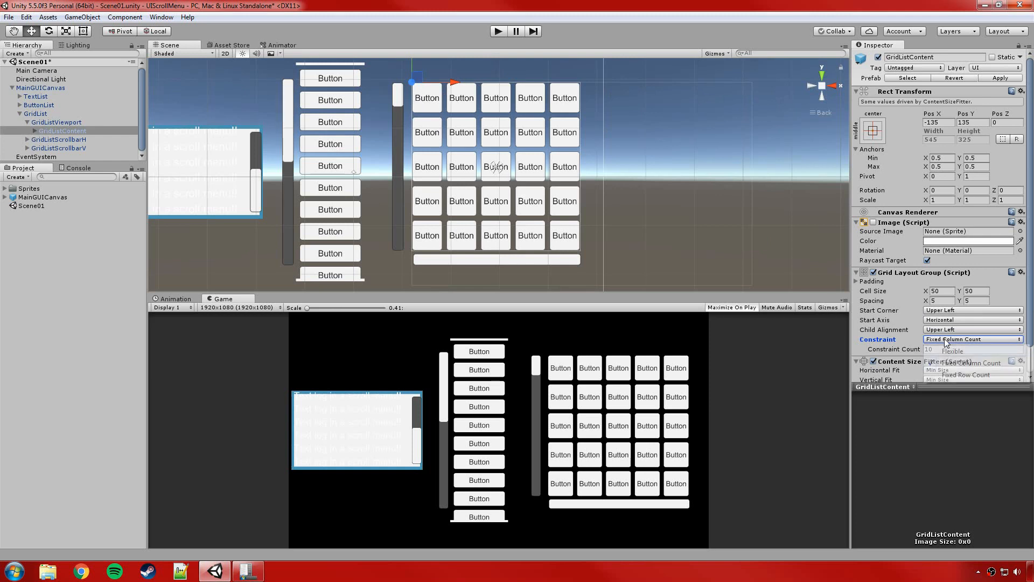
click(954, 375)
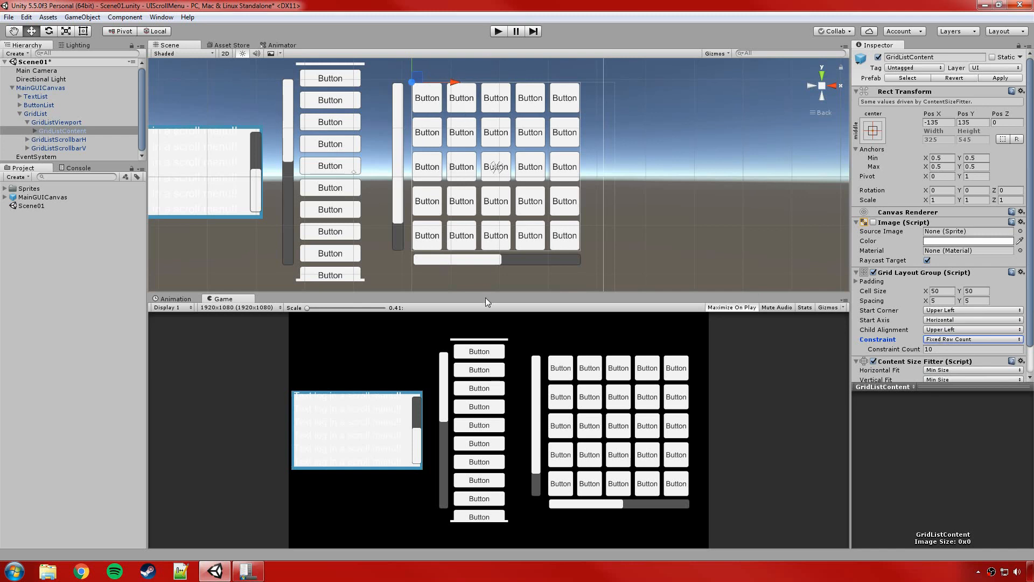
Set the Grid Layout Group's Constraint back to Fixed Column Count.
click(942, 339)
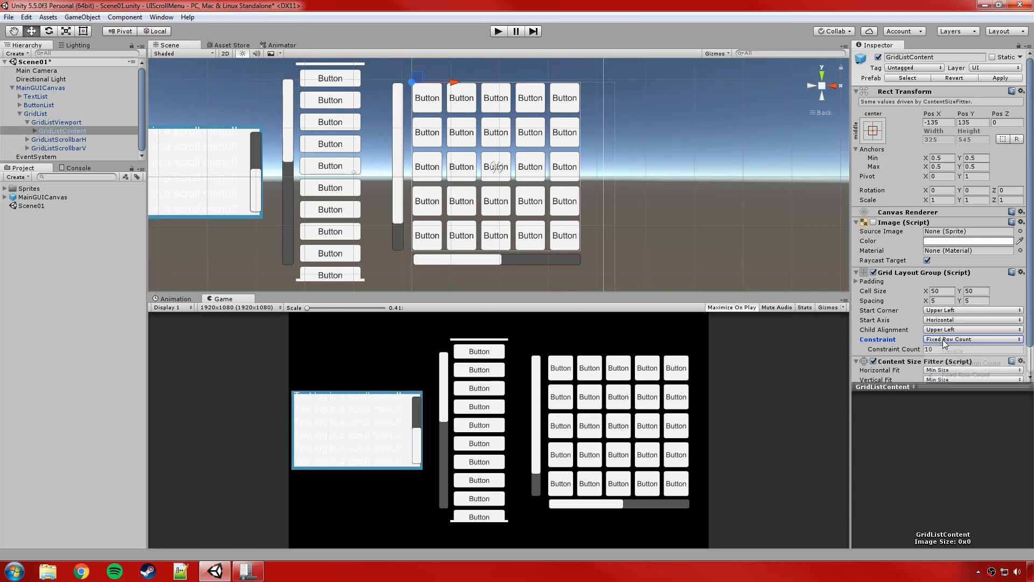
click(947, 358)
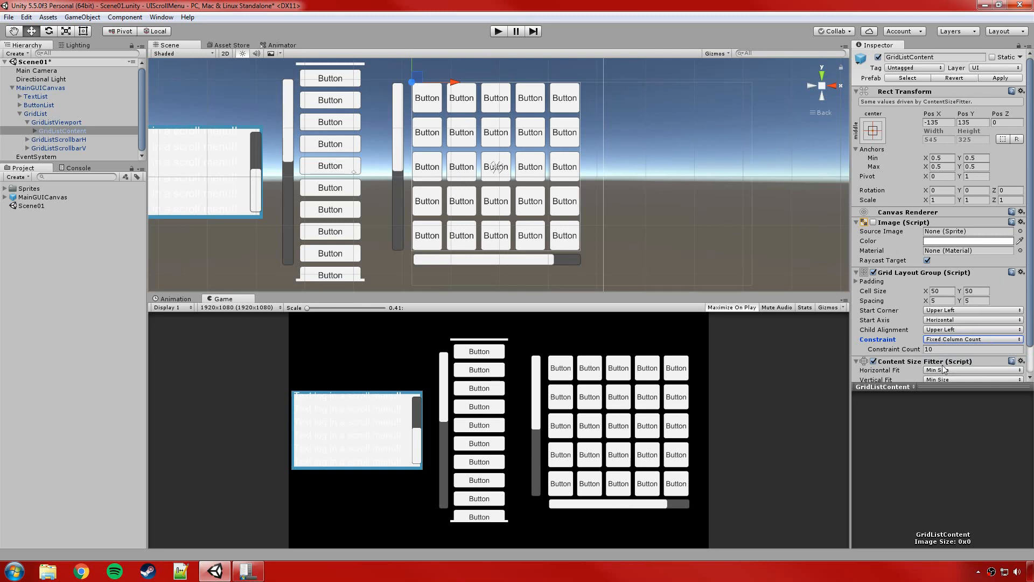
scroll(958, 356, down, 1)
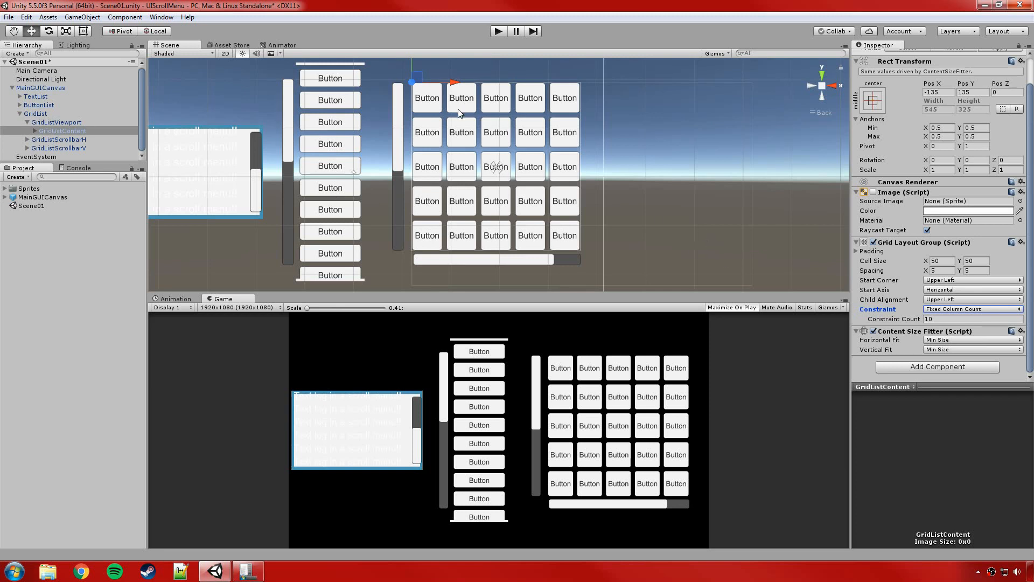
Review GridList's nested viewport, content and buttons in the hierarchy and examine its Scroll Rect settings.
click(39, 114)
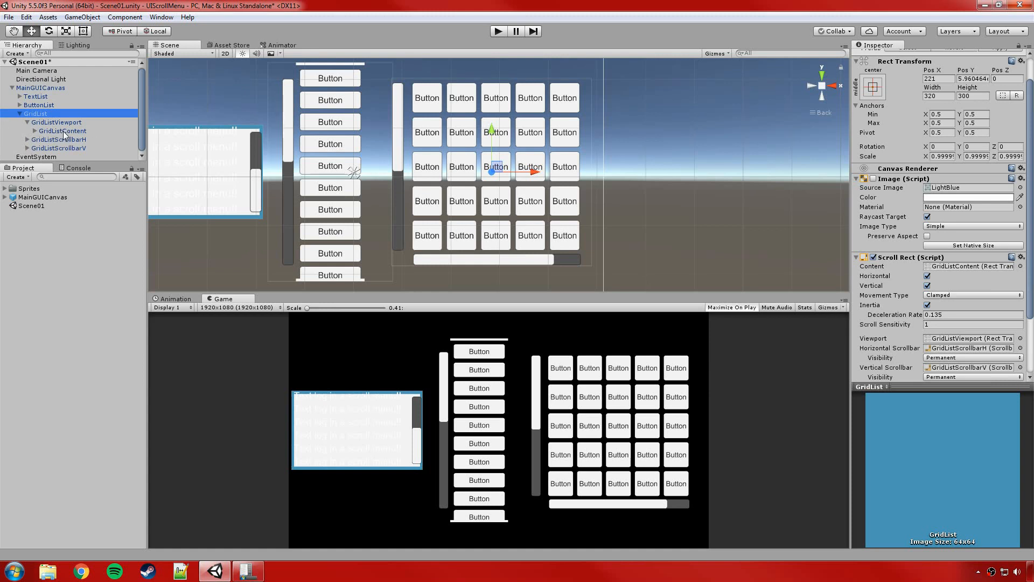
click(35, 131)
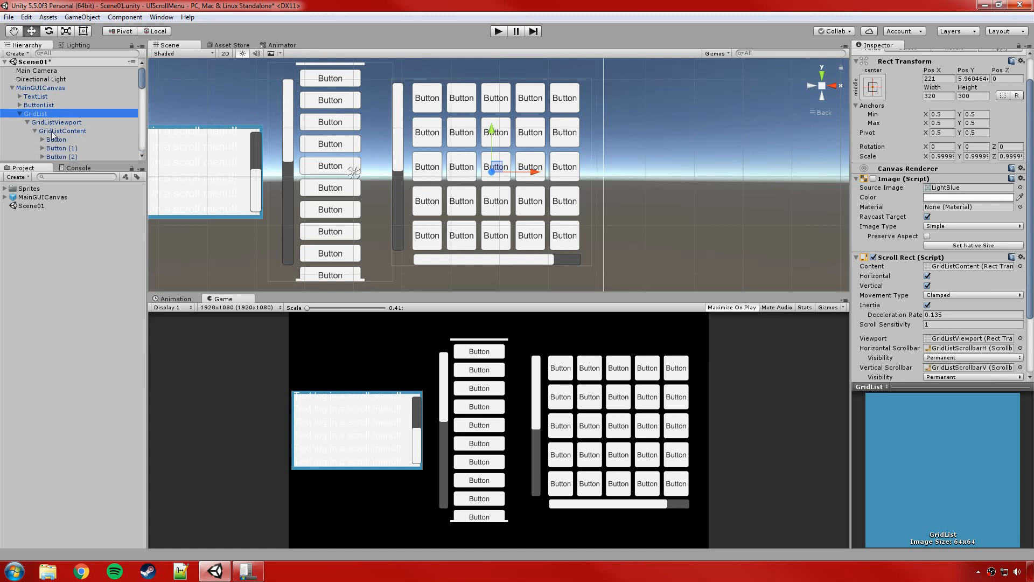
scroll(62, 129, down, 4)
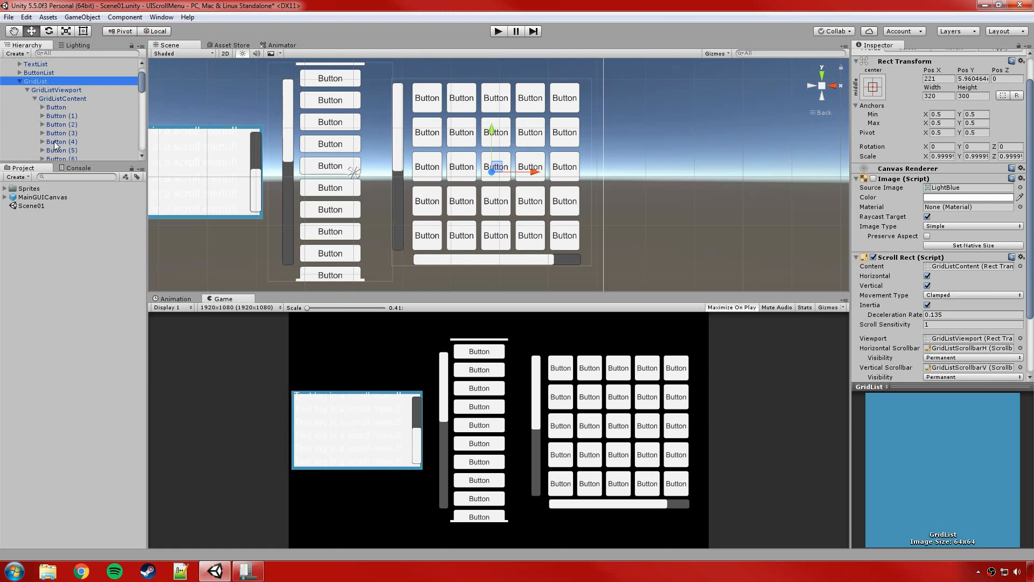
scroll(60, 119, up, 4)
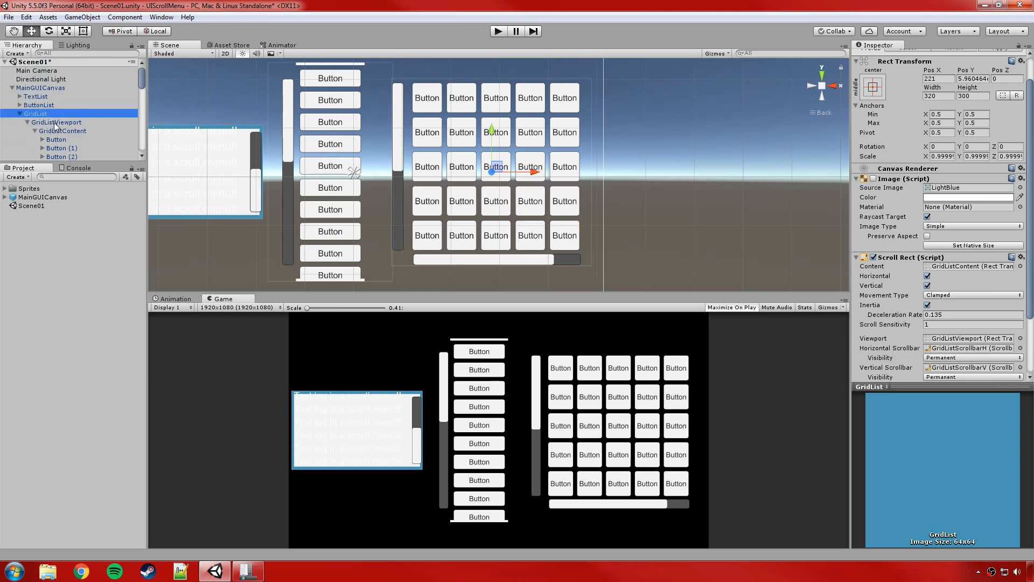
click(62, 124)
click(61, 114)
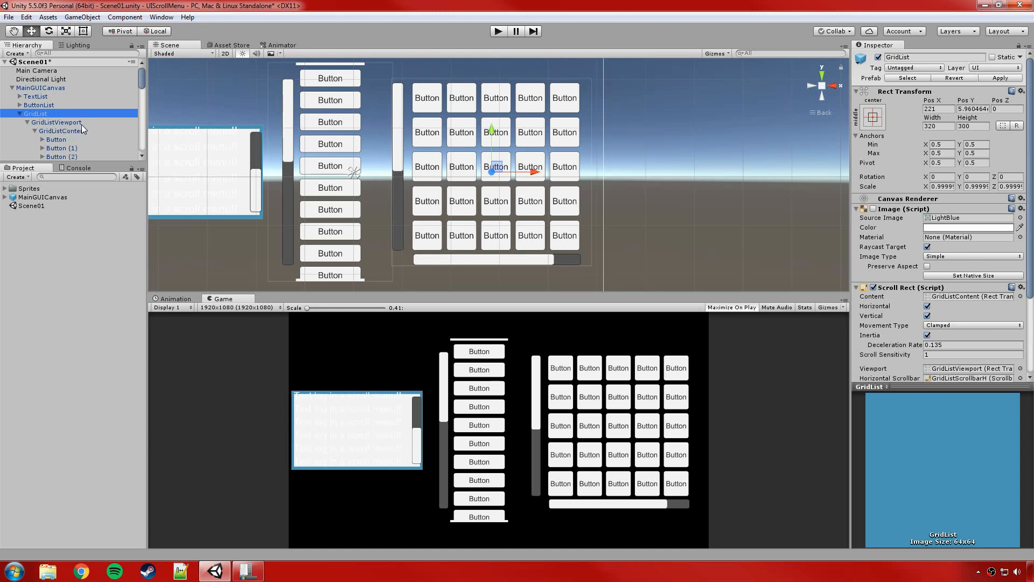
scroll(941, 327, down, 3)
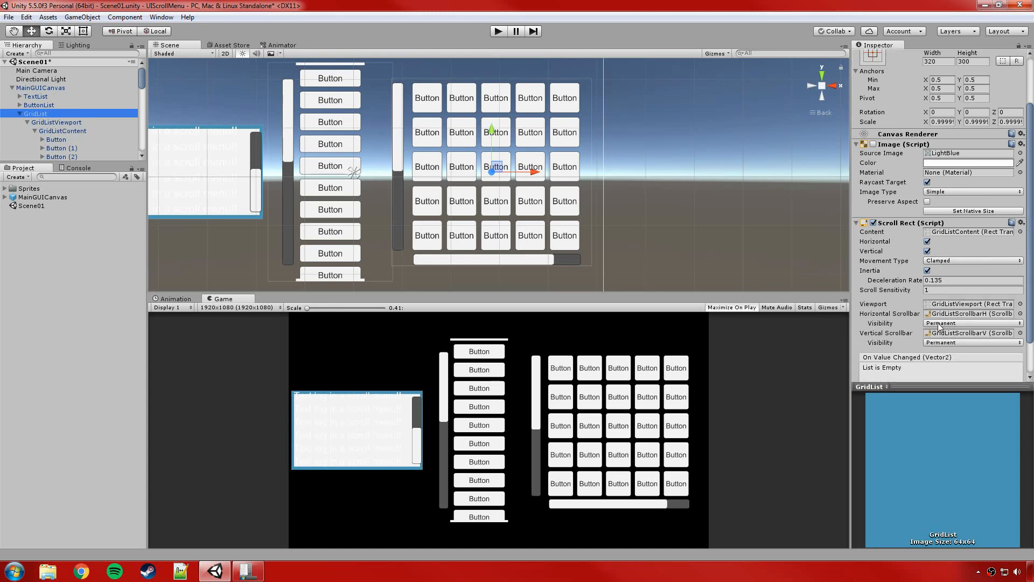
Apply GridListContent's Fixed Column Count constraint to the prefab and clear the object selection in the scene.
click(81, 131)
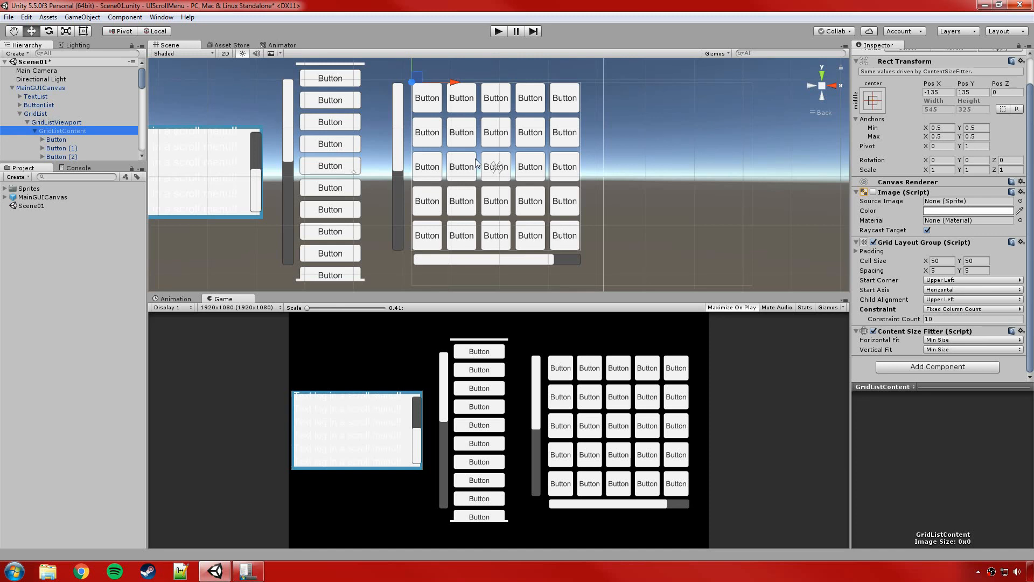
scroll(1006, 203, up, 1)
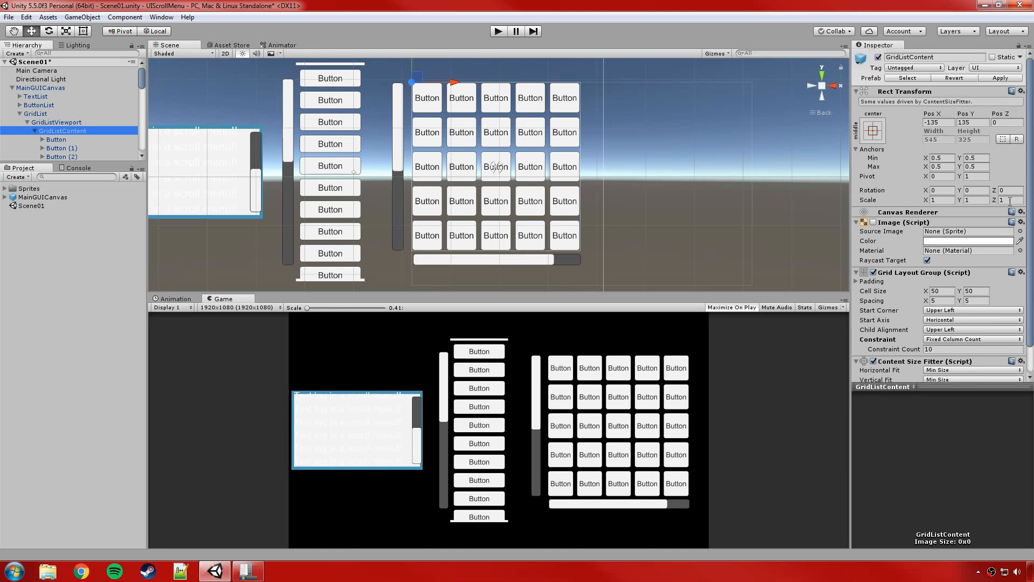
click(998, 78)
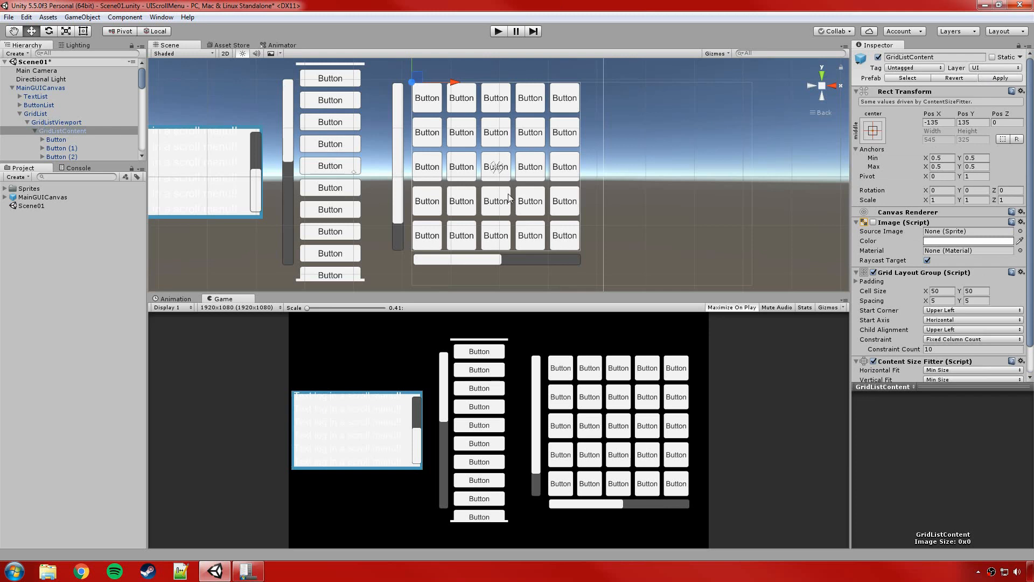
click(1001, 79)
scroll(960, 204, down, 1)
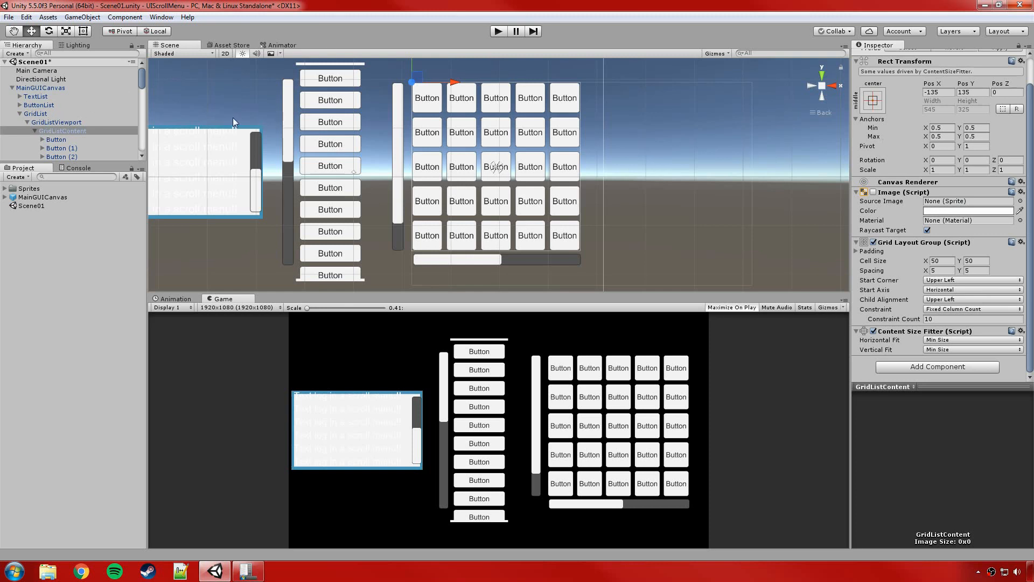
middle_drag(233, 117, 295, 133)
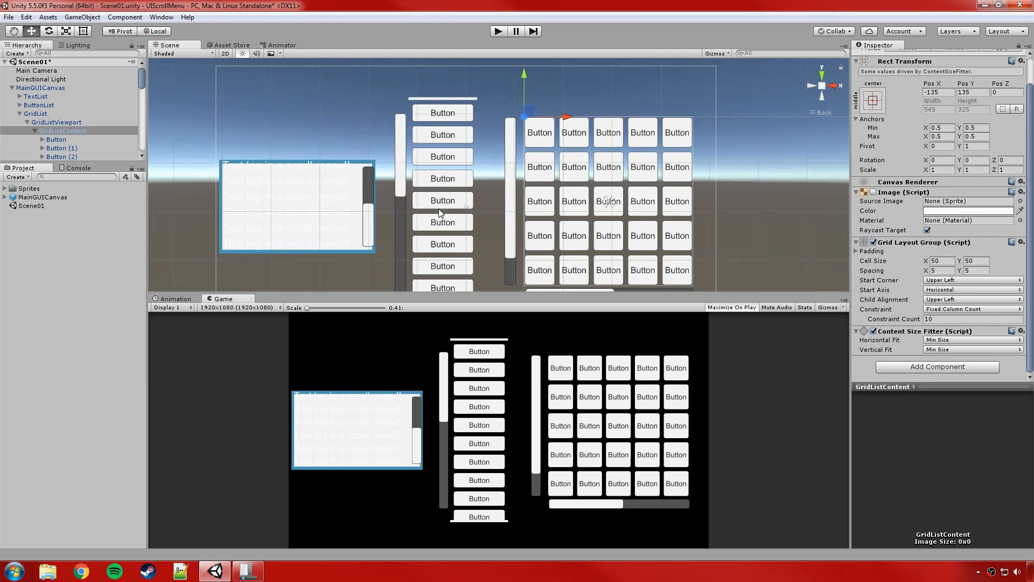
click(736, 87)
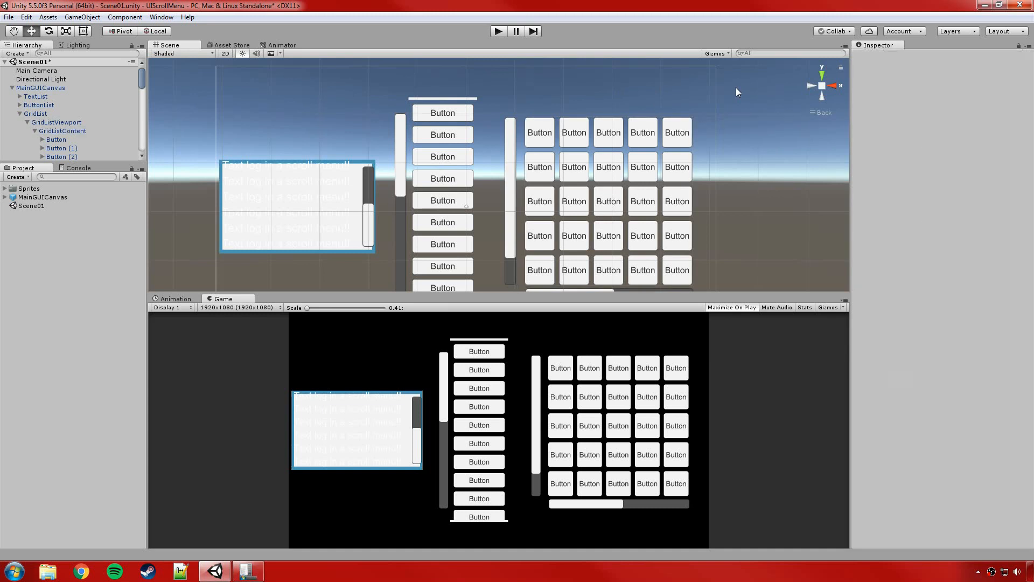